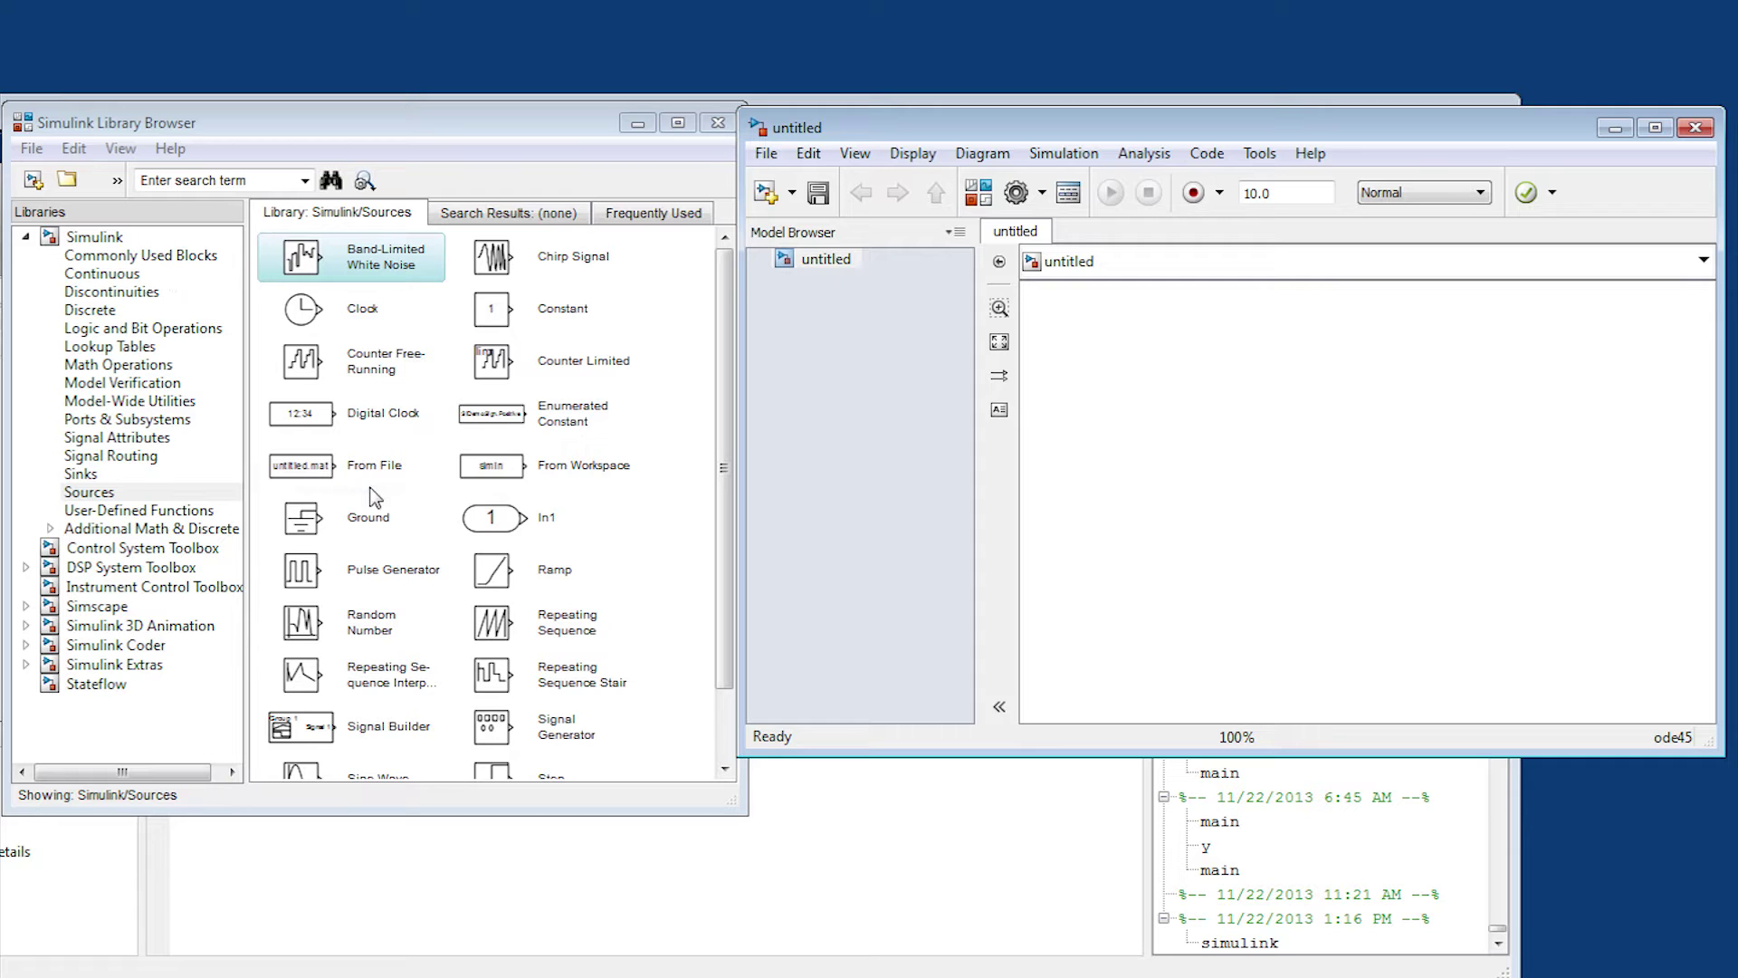
Step: Place a Constant block in the new model and rename it 'Set Point'
click(497, 319)
drag(496, 319, 1081, 367)
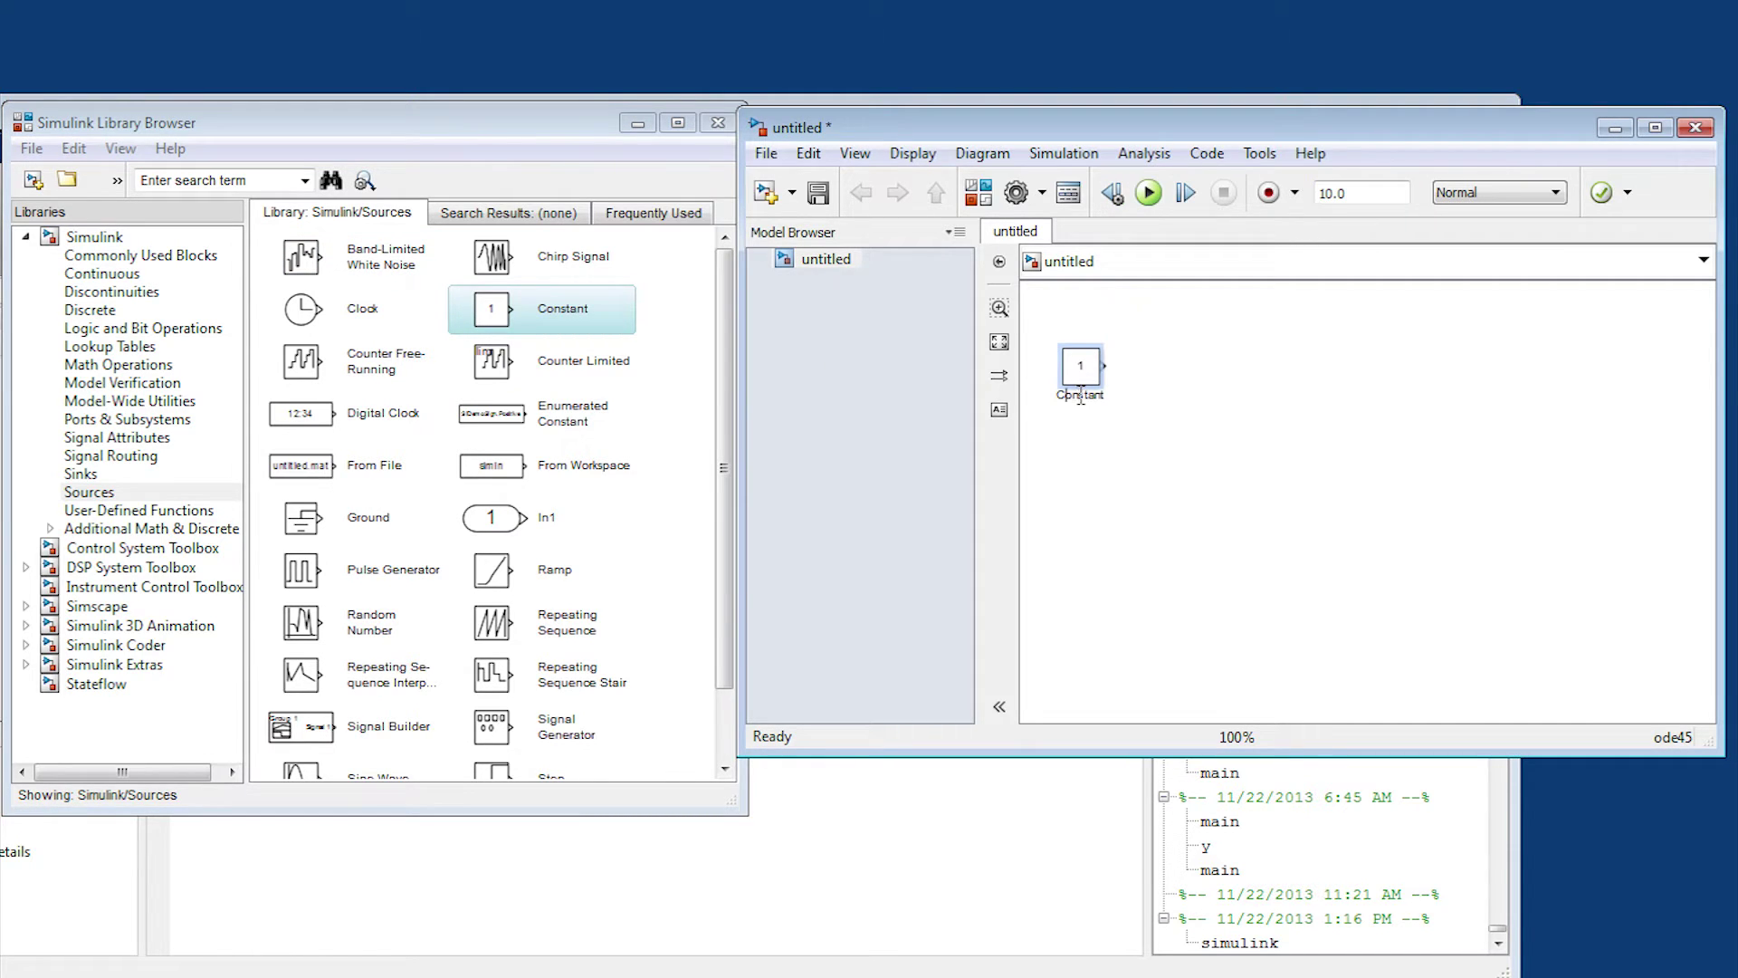
double_click(1081, 396)
text(Set Point)
click(1132, 490)
Step: Search the library for 'sum' and drop Sum blocks to the right of Set Point
click(178, 179)
text(sum)
key(Return)
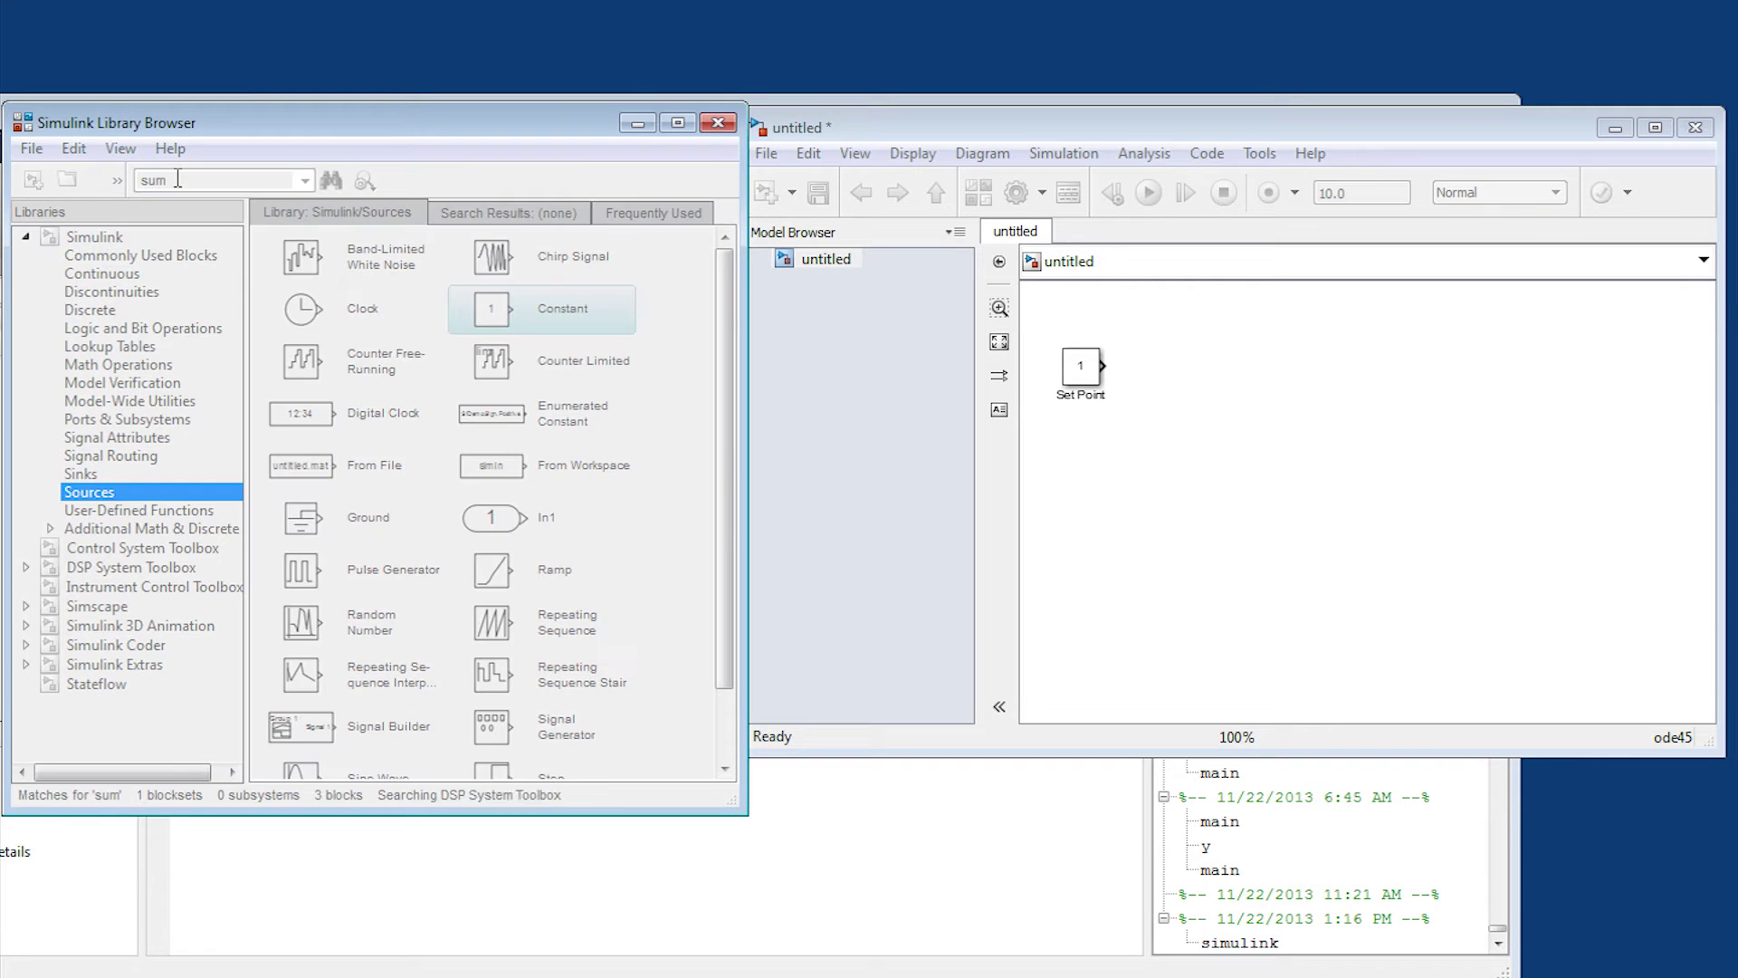
drag(303, 299, 1165, 368)
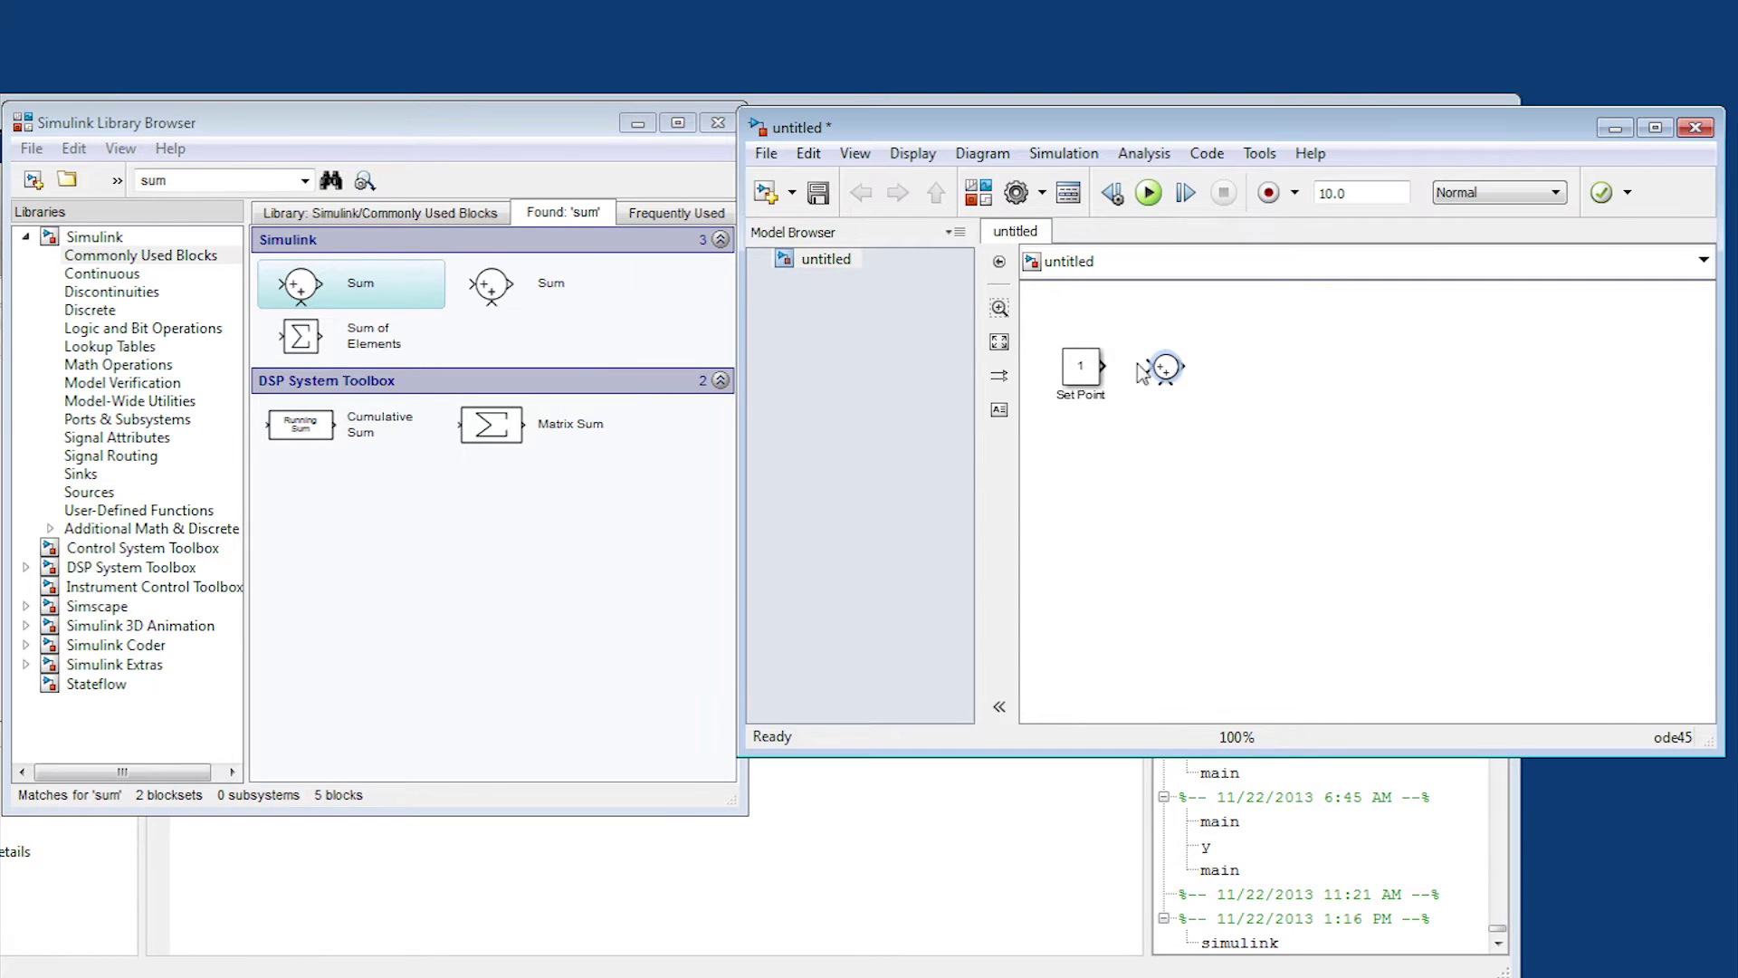
drag(310, 301, 1342, 367)
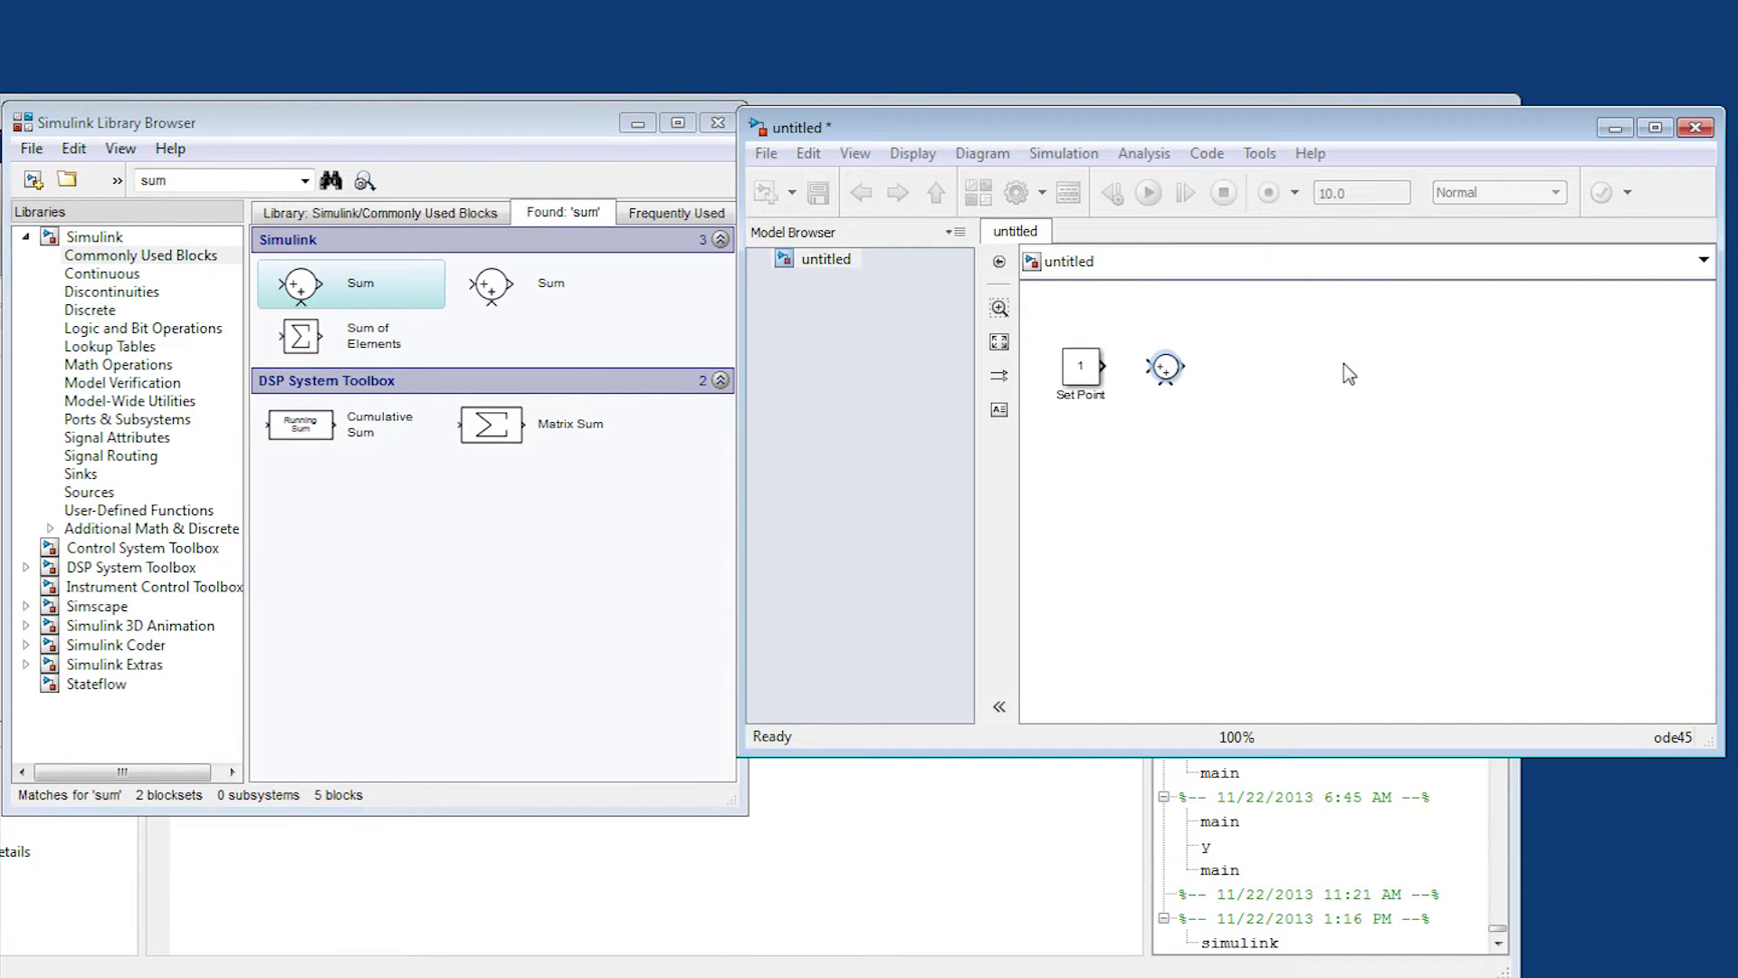
click(1166, 369)
Step: Set the first Sum block's signs to |+- and delete the extra Sum block
double_click(1166, 369)
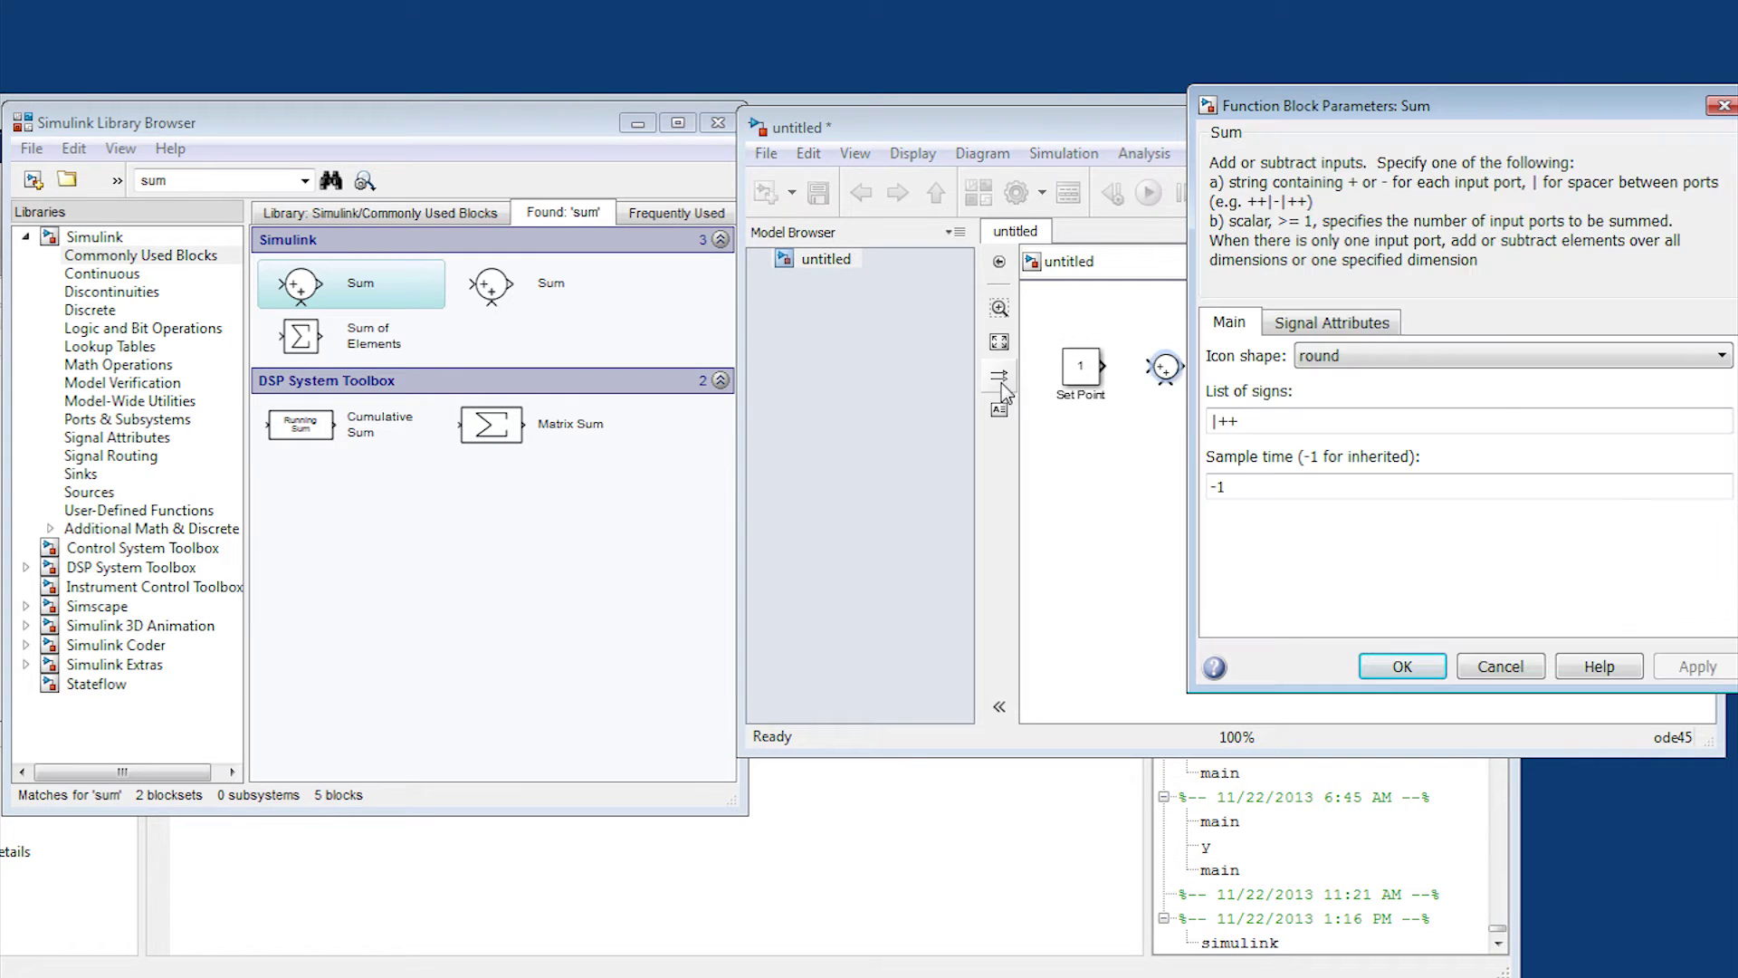
double_click(1282, 421)
click(1283, 421)
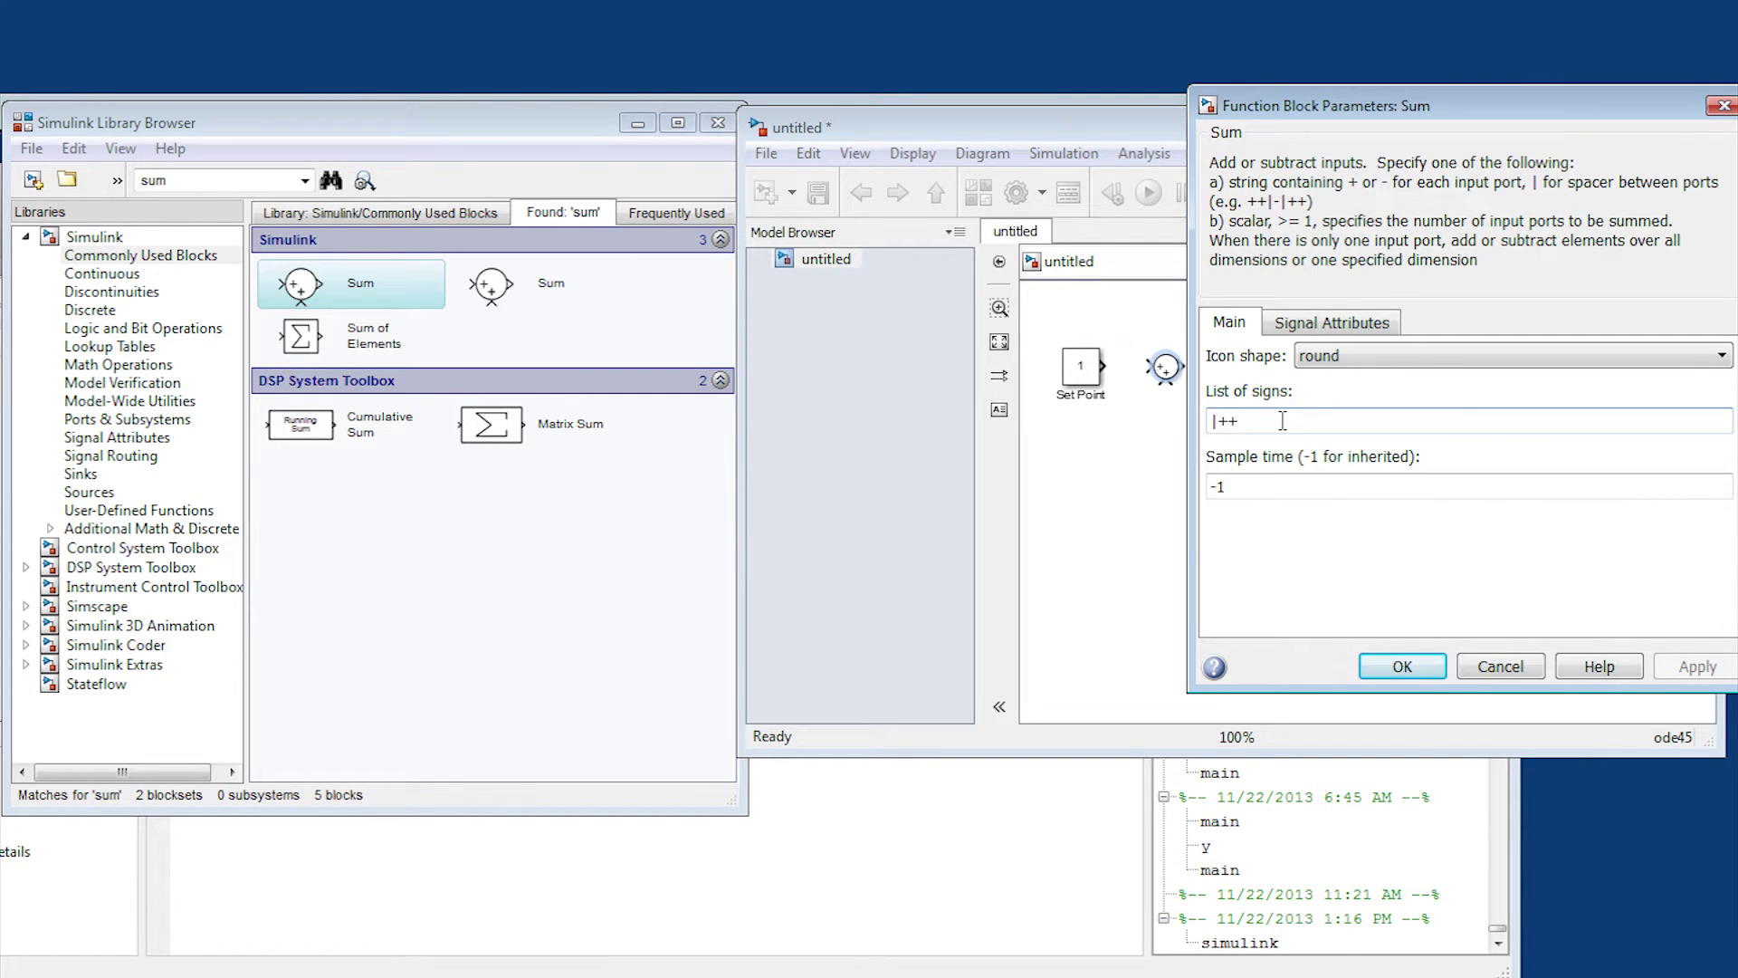
key(BackSpace)
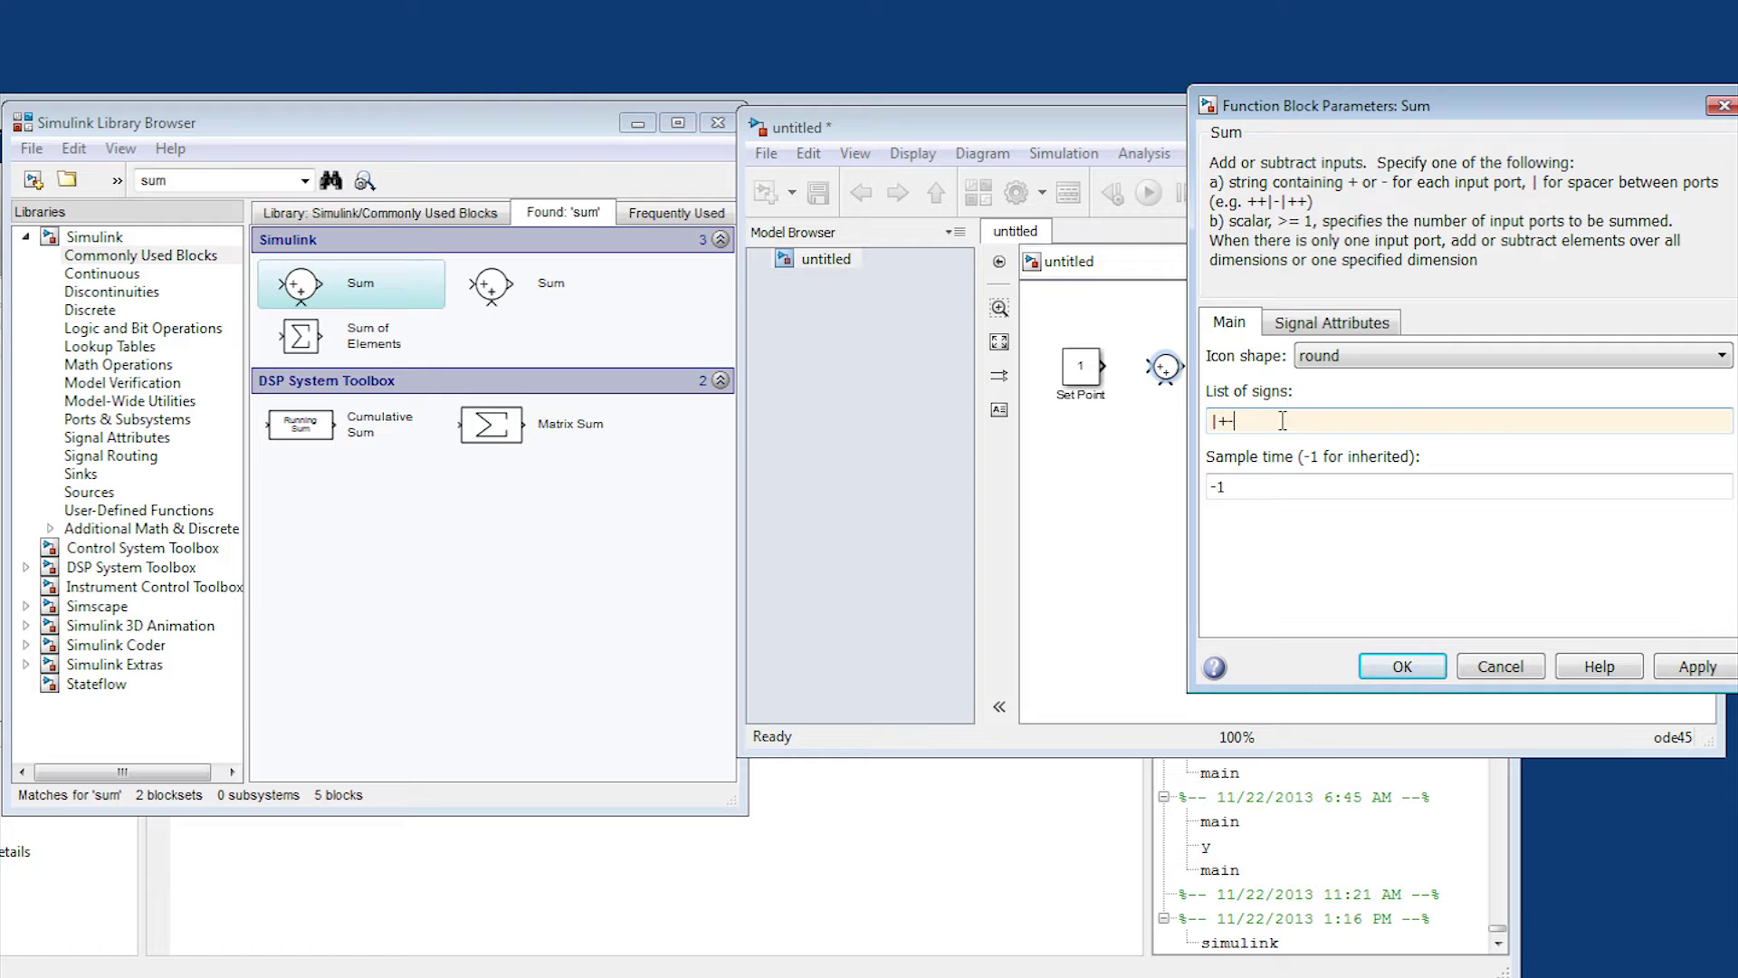
click(1394, 664)
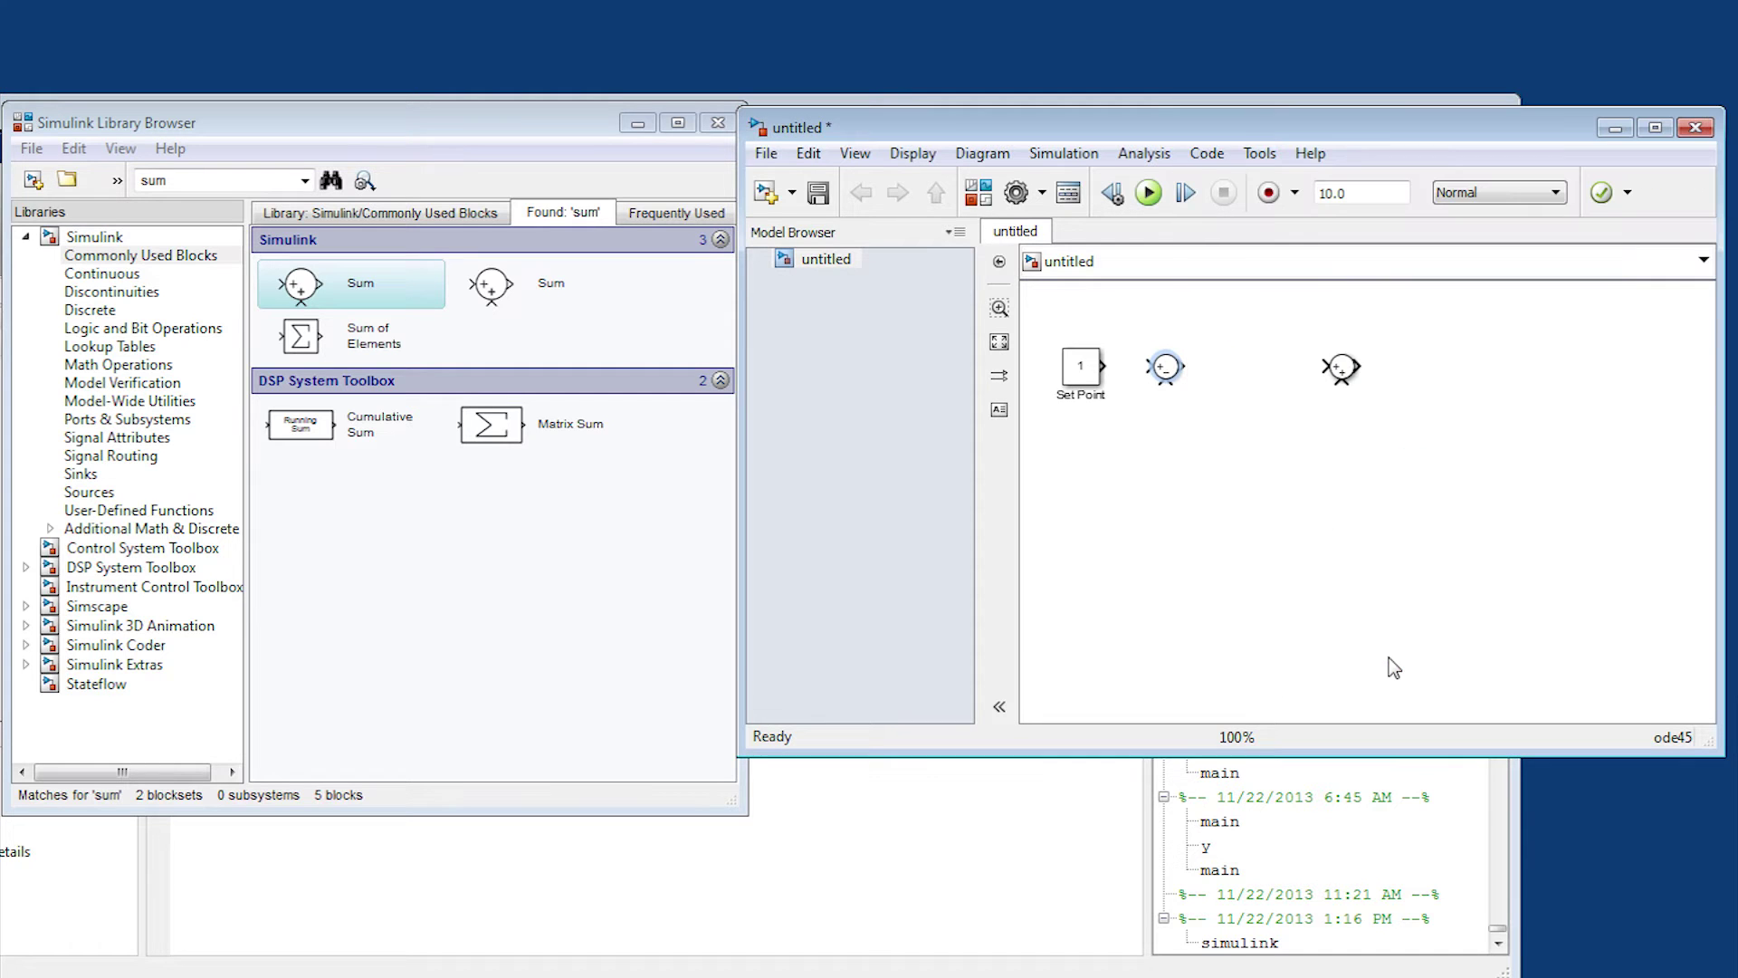
click(1344, 368)
key(Delete)
Step: Duplicate the configured |+- Sum block and place the copy further right
click(1168, 381)
key(ctrl+c)
key(ctrl+v)
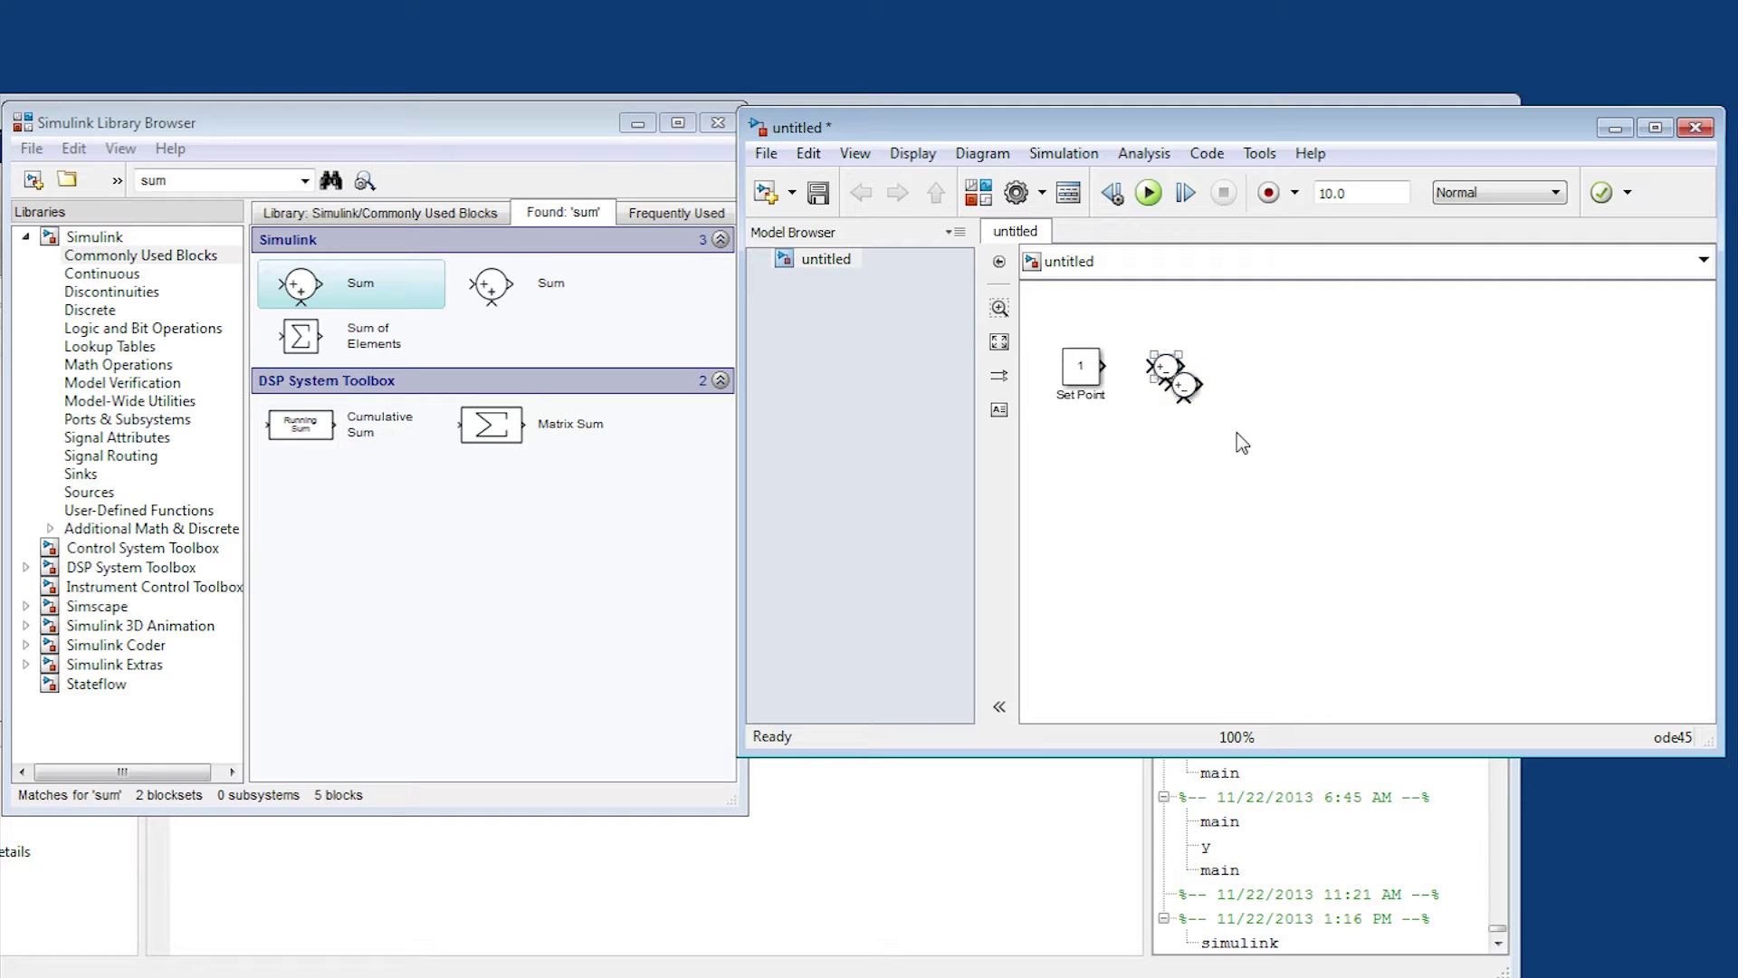
drag(1188, 398, 1383, 381)
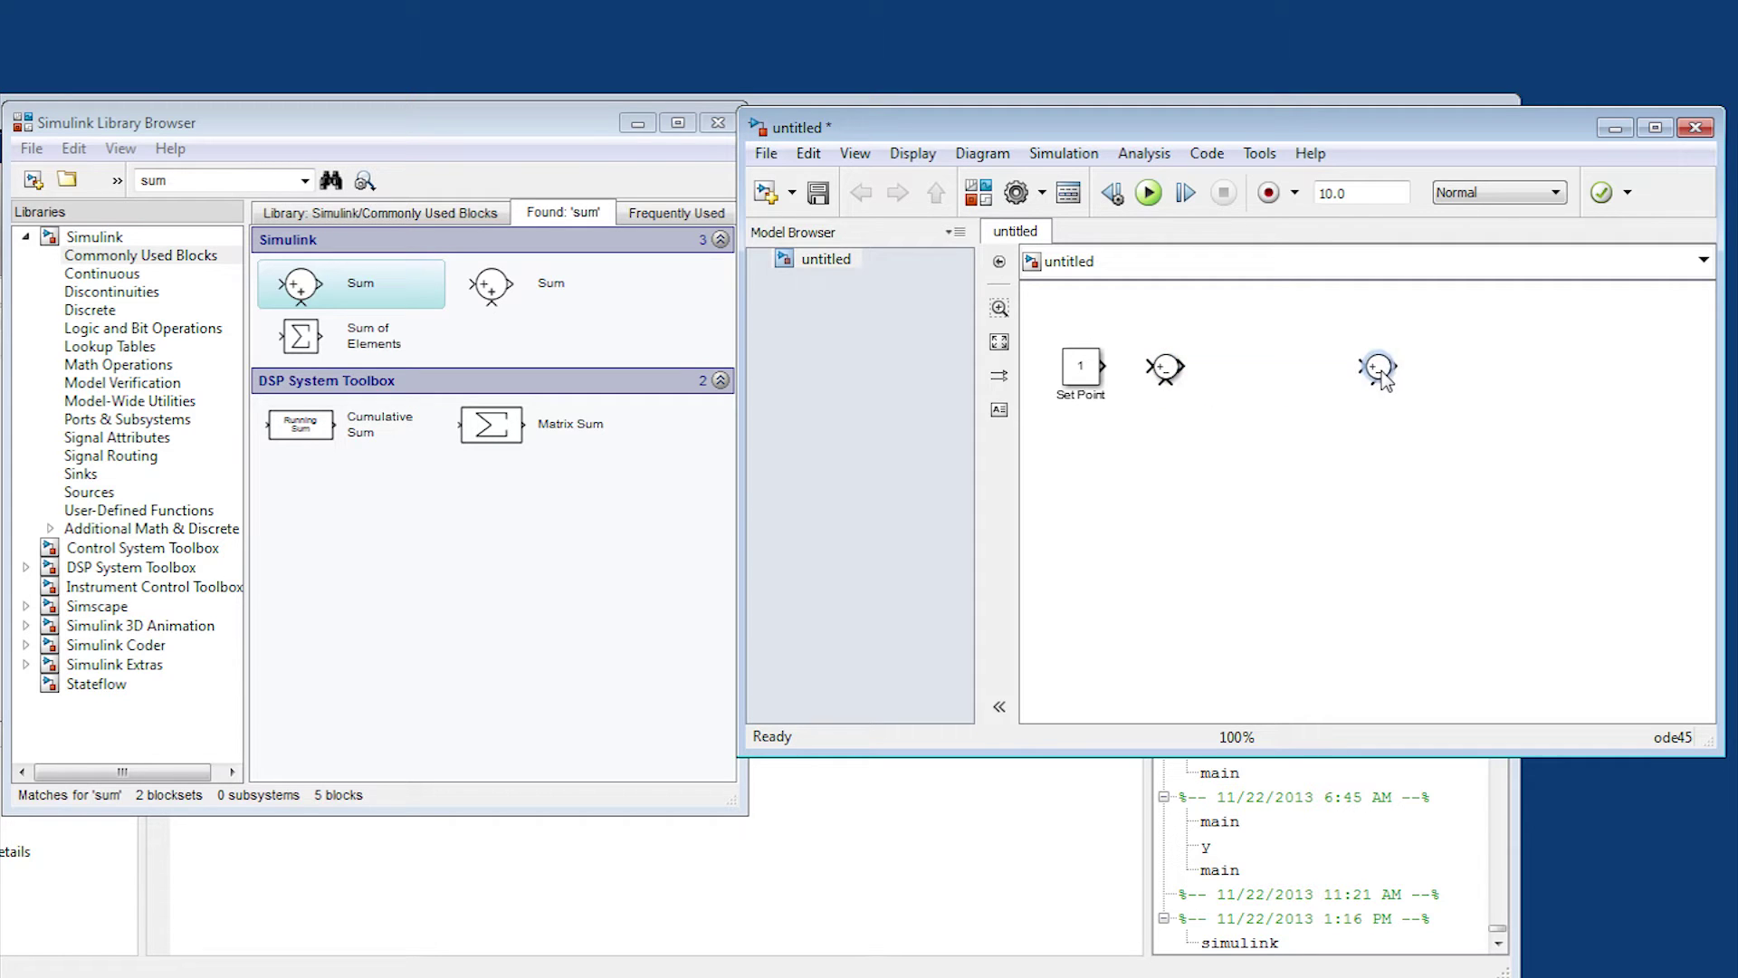
click(1266, 446)
Step: Search for 'transfer' and place a Transfer Fcn block after the first sum
click(205, 184)
text(transfer)
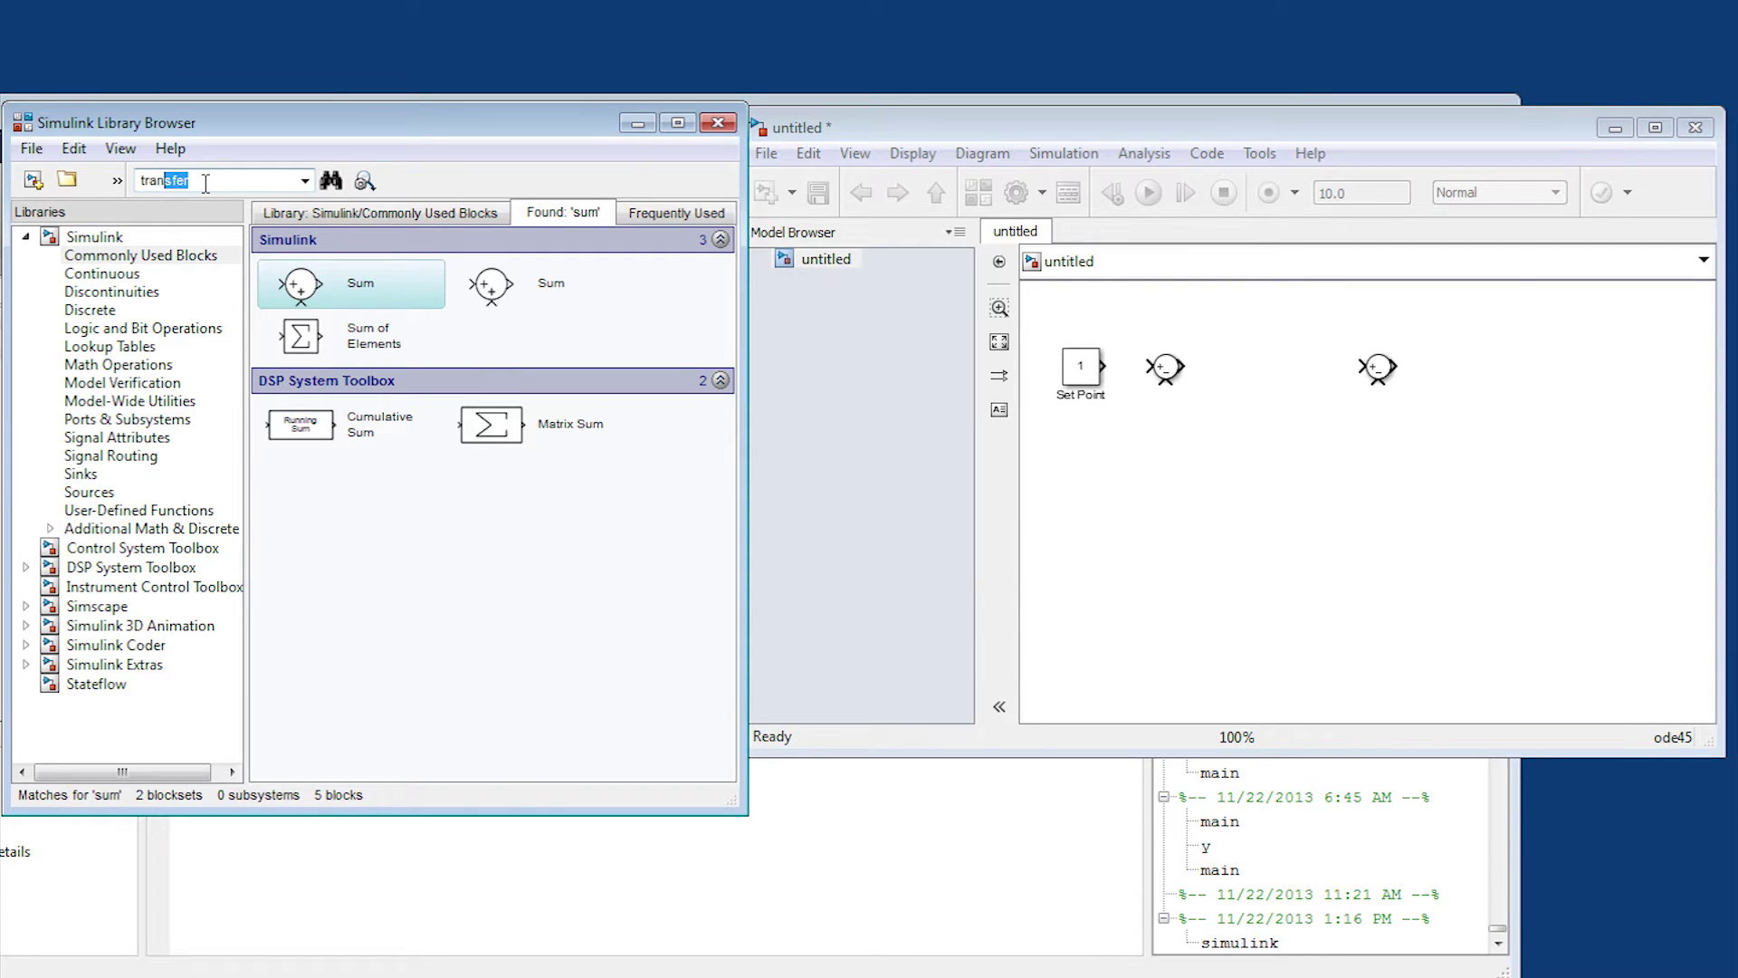
key(Return)
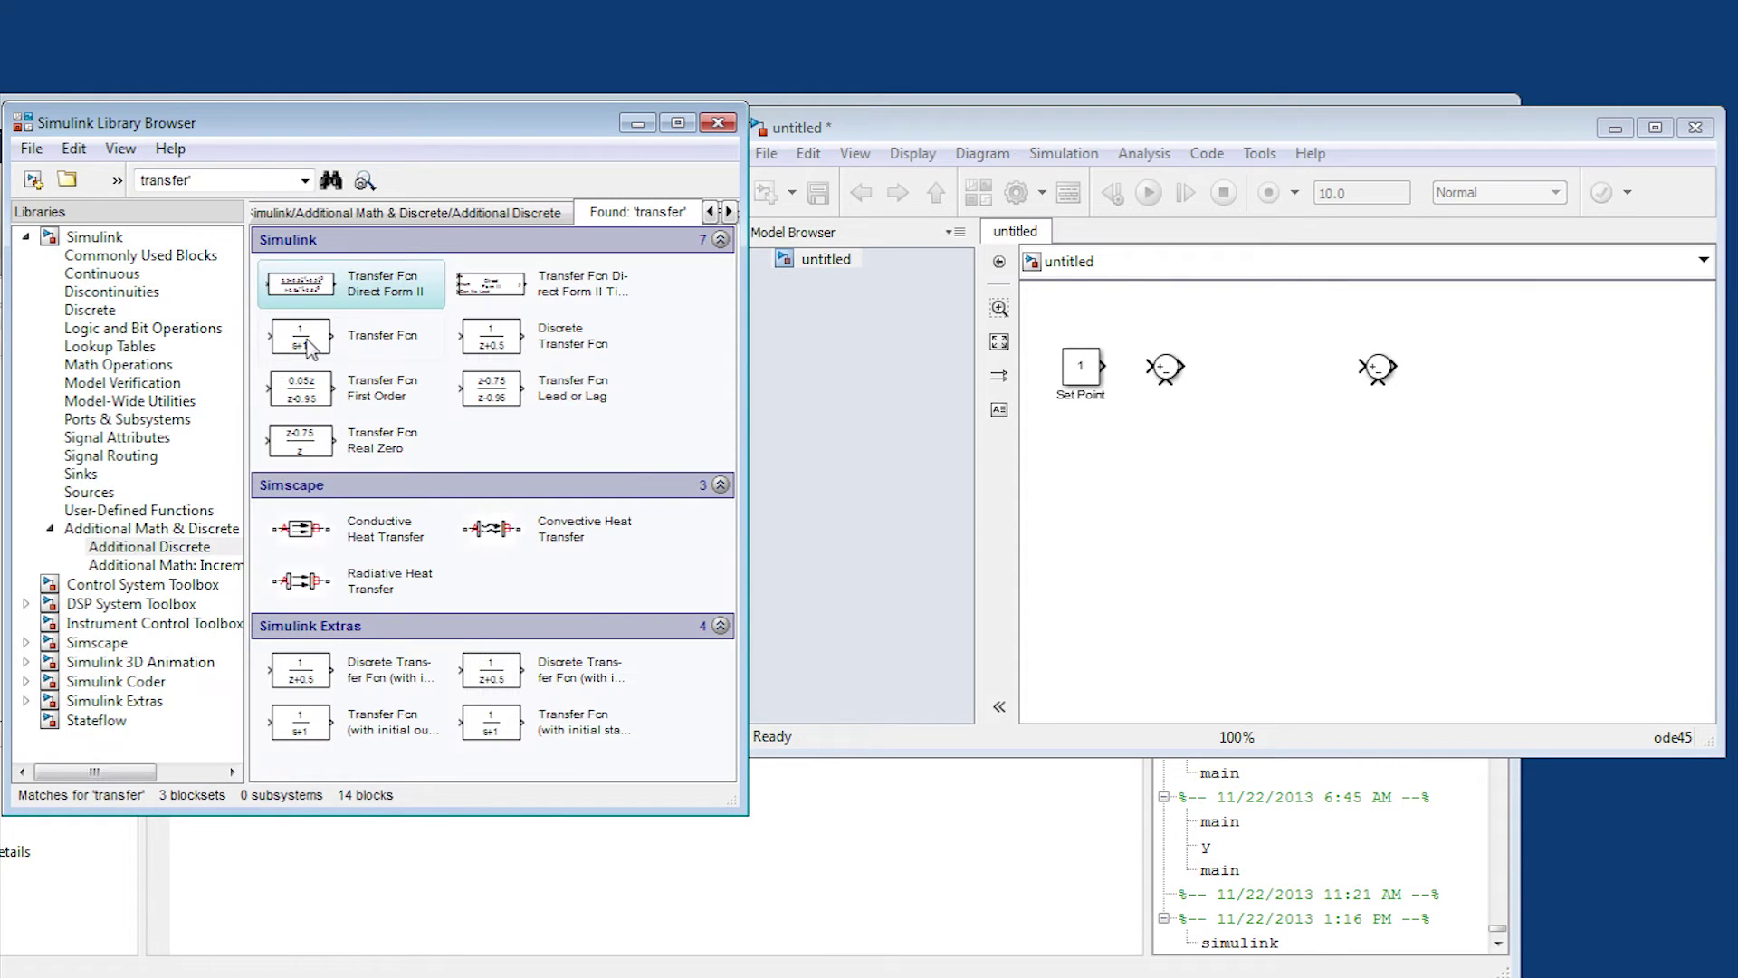
click(304, 340)
drag(711, 323, 1252, 373)
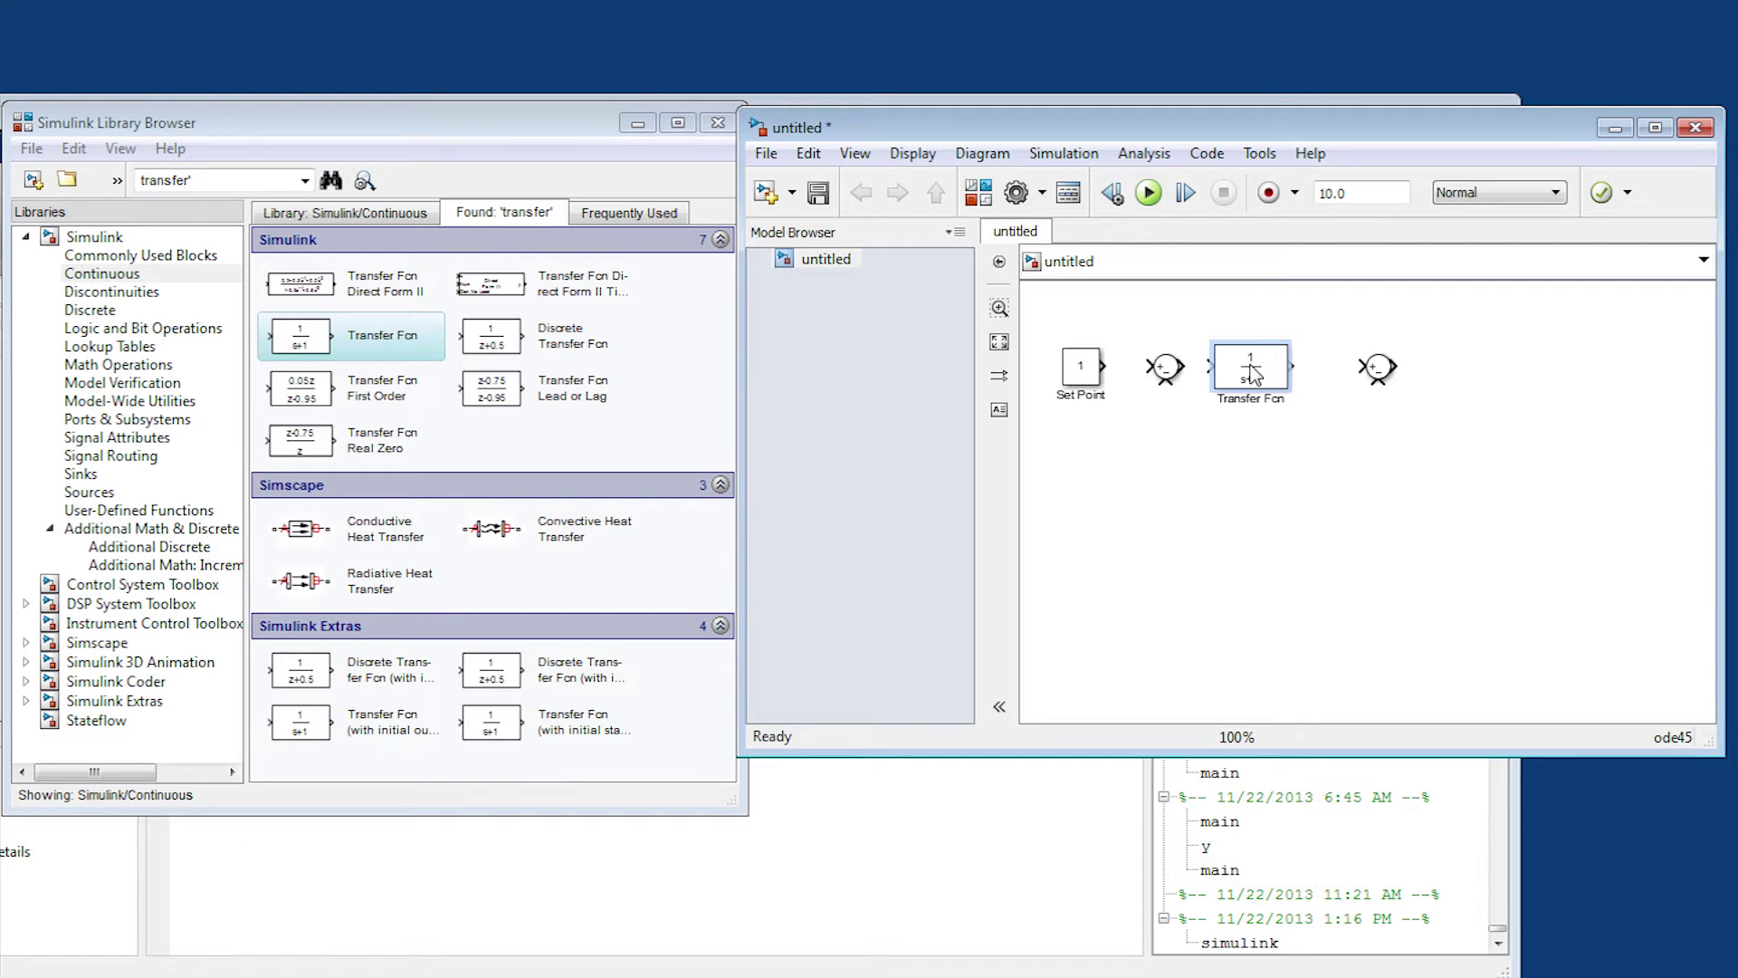
Step: Reposition the second Sum block and make a copy of the Transfer Fcn to its right
drag(1378, 374, 1530, 378)
click(1261, 376)
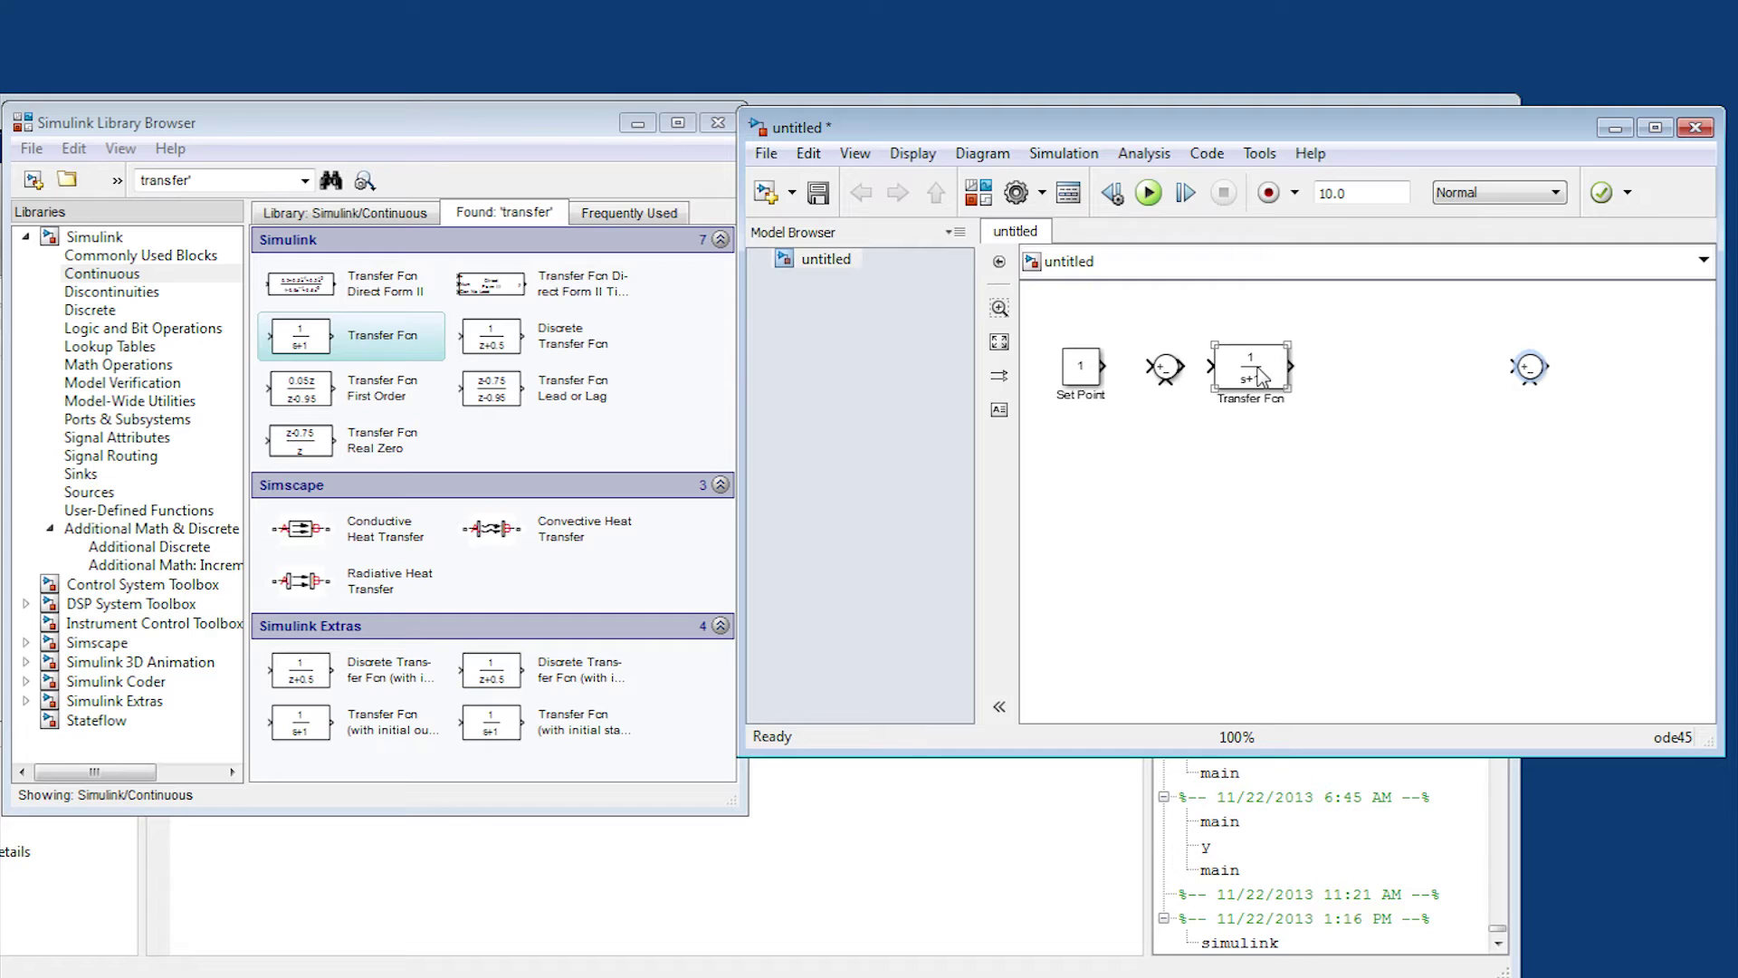
mouse_move(1531, 373)
mouse_down()
mouse_move(1365, 373)
mouse_move(1650, 430)
mouse_move(1532, 376)
mouse_up()
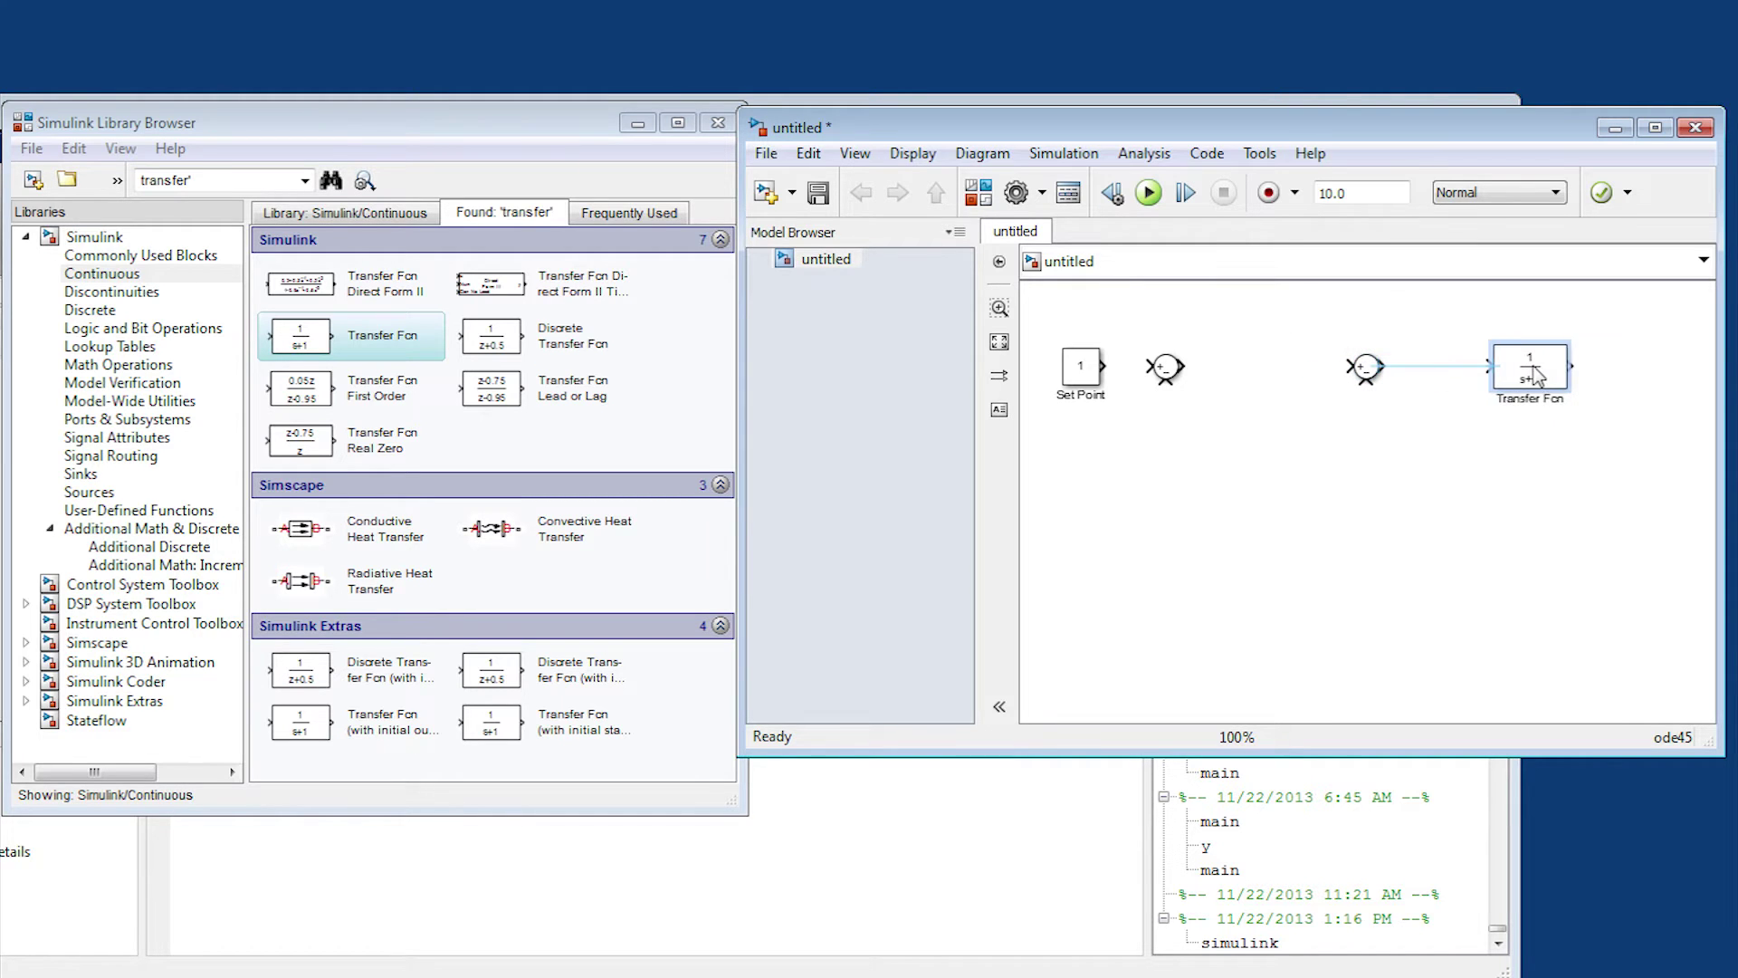
click(1369, 373)
drag(1369, 374, 1303, 374)
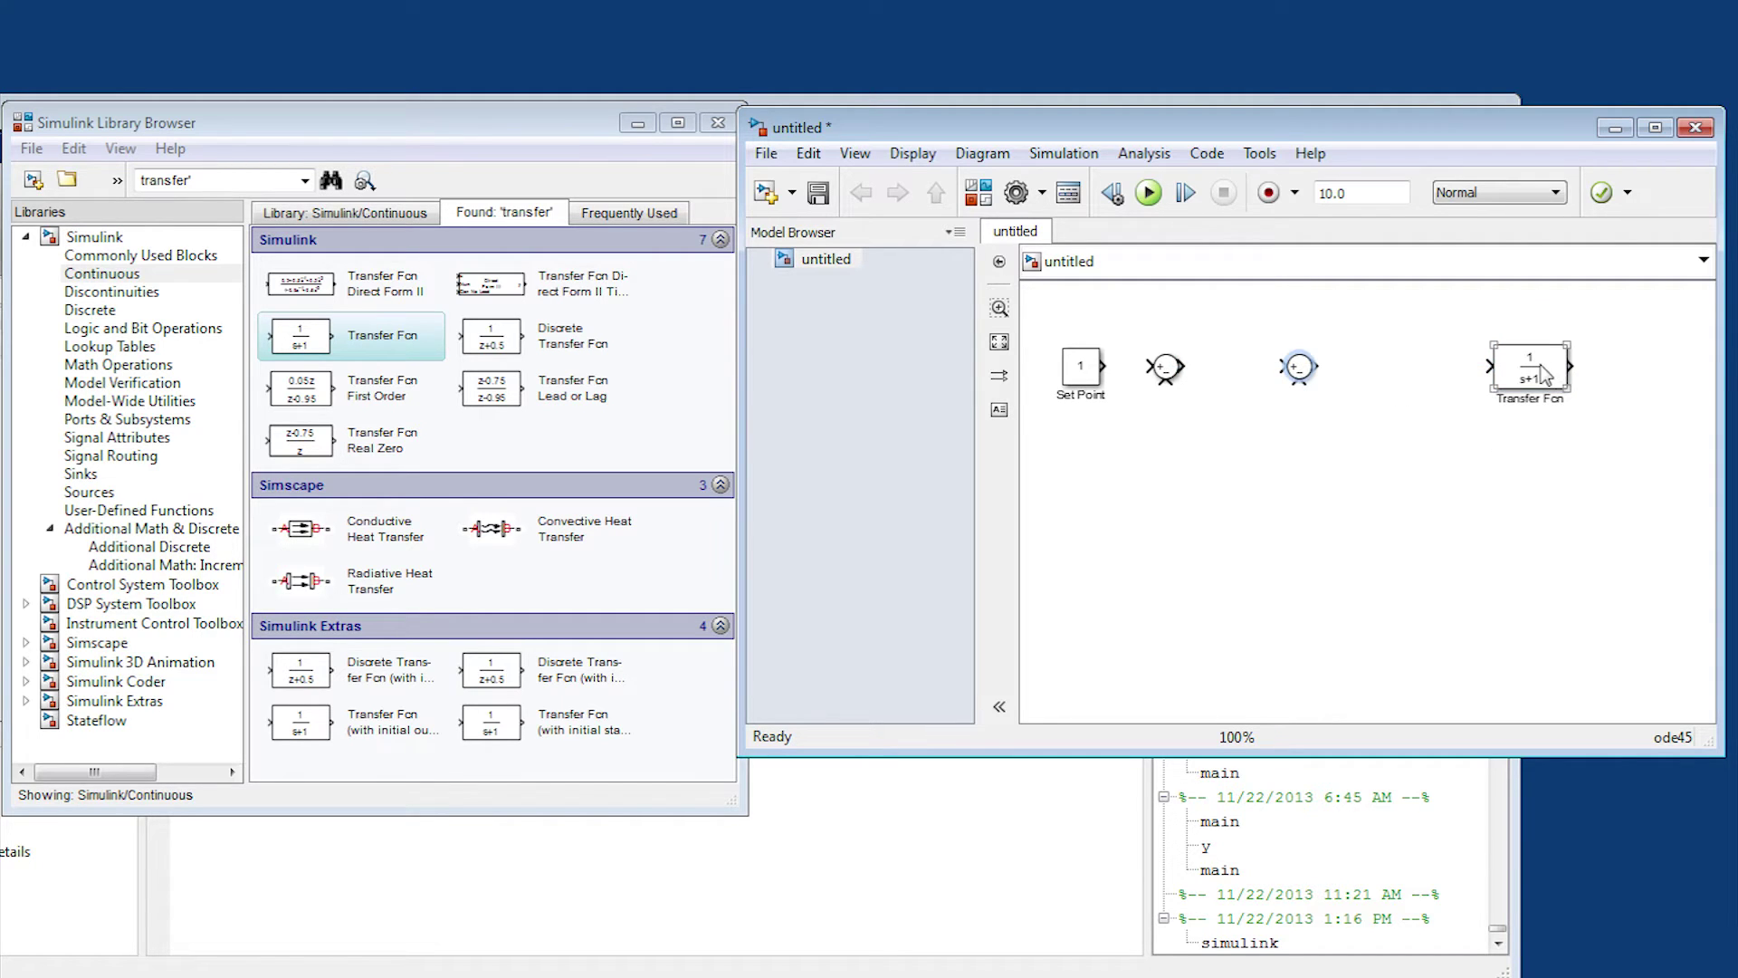
drag(1544, 374, 1615, 382)
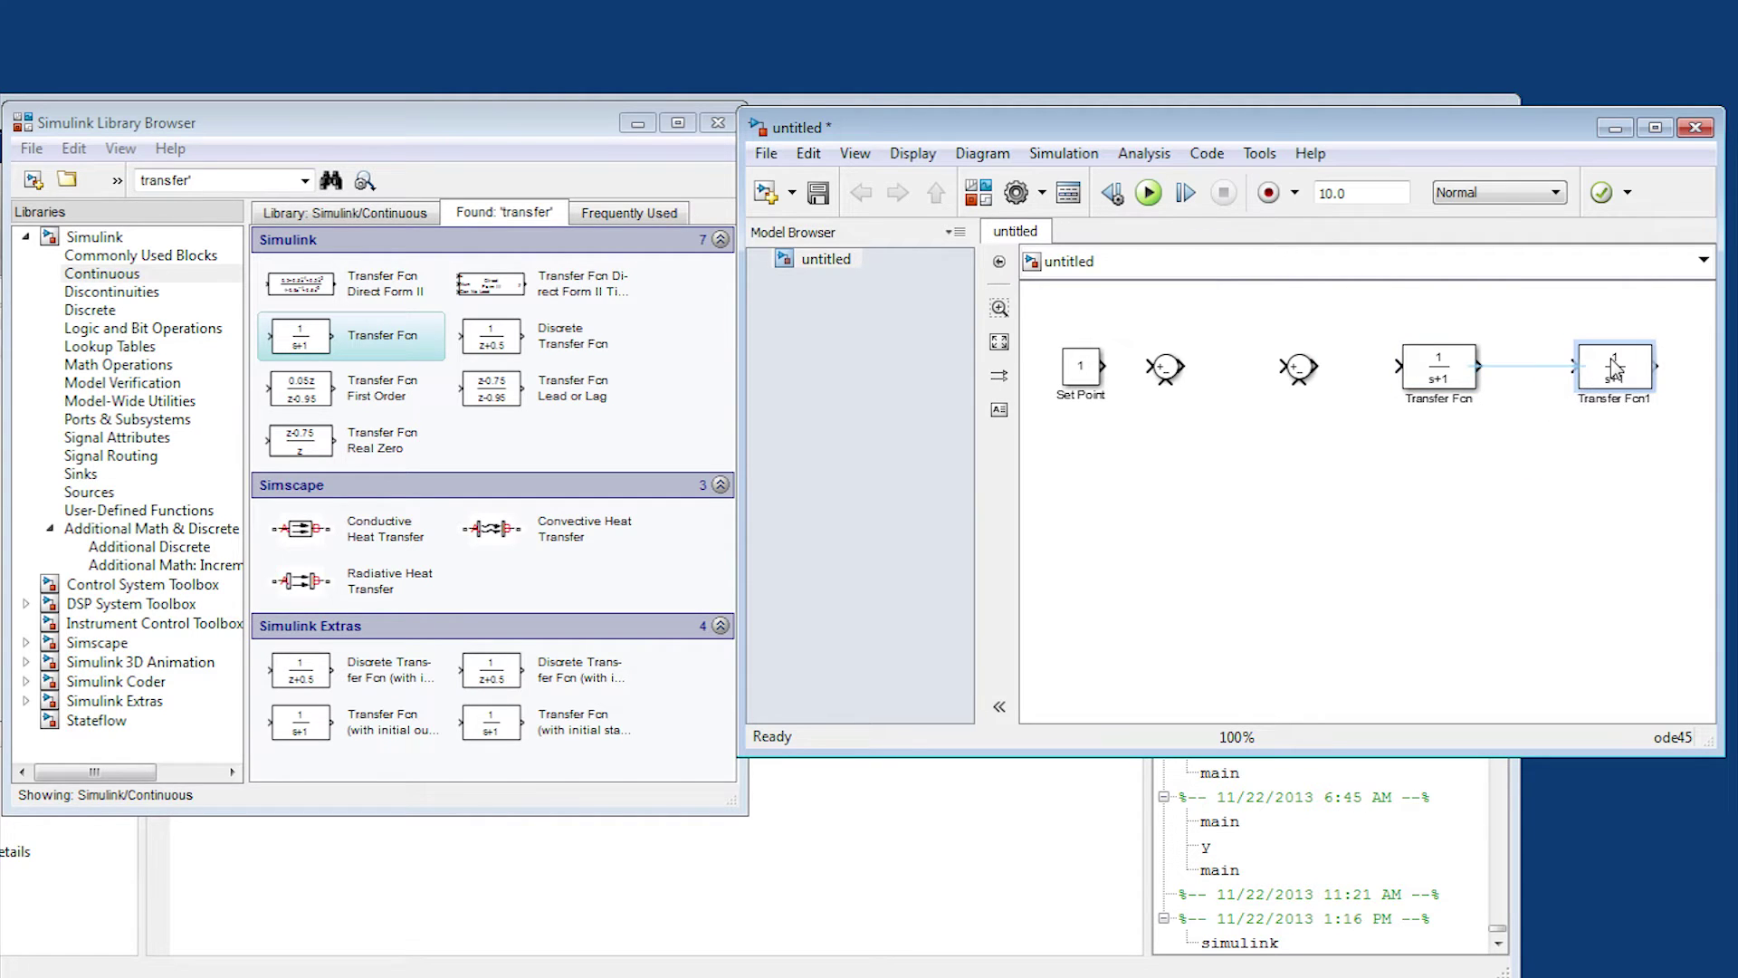
Step: Set the copied Transfer Fcn's denominator to [5 1], making it 1/(5s+1)
double_click(1614, 385)
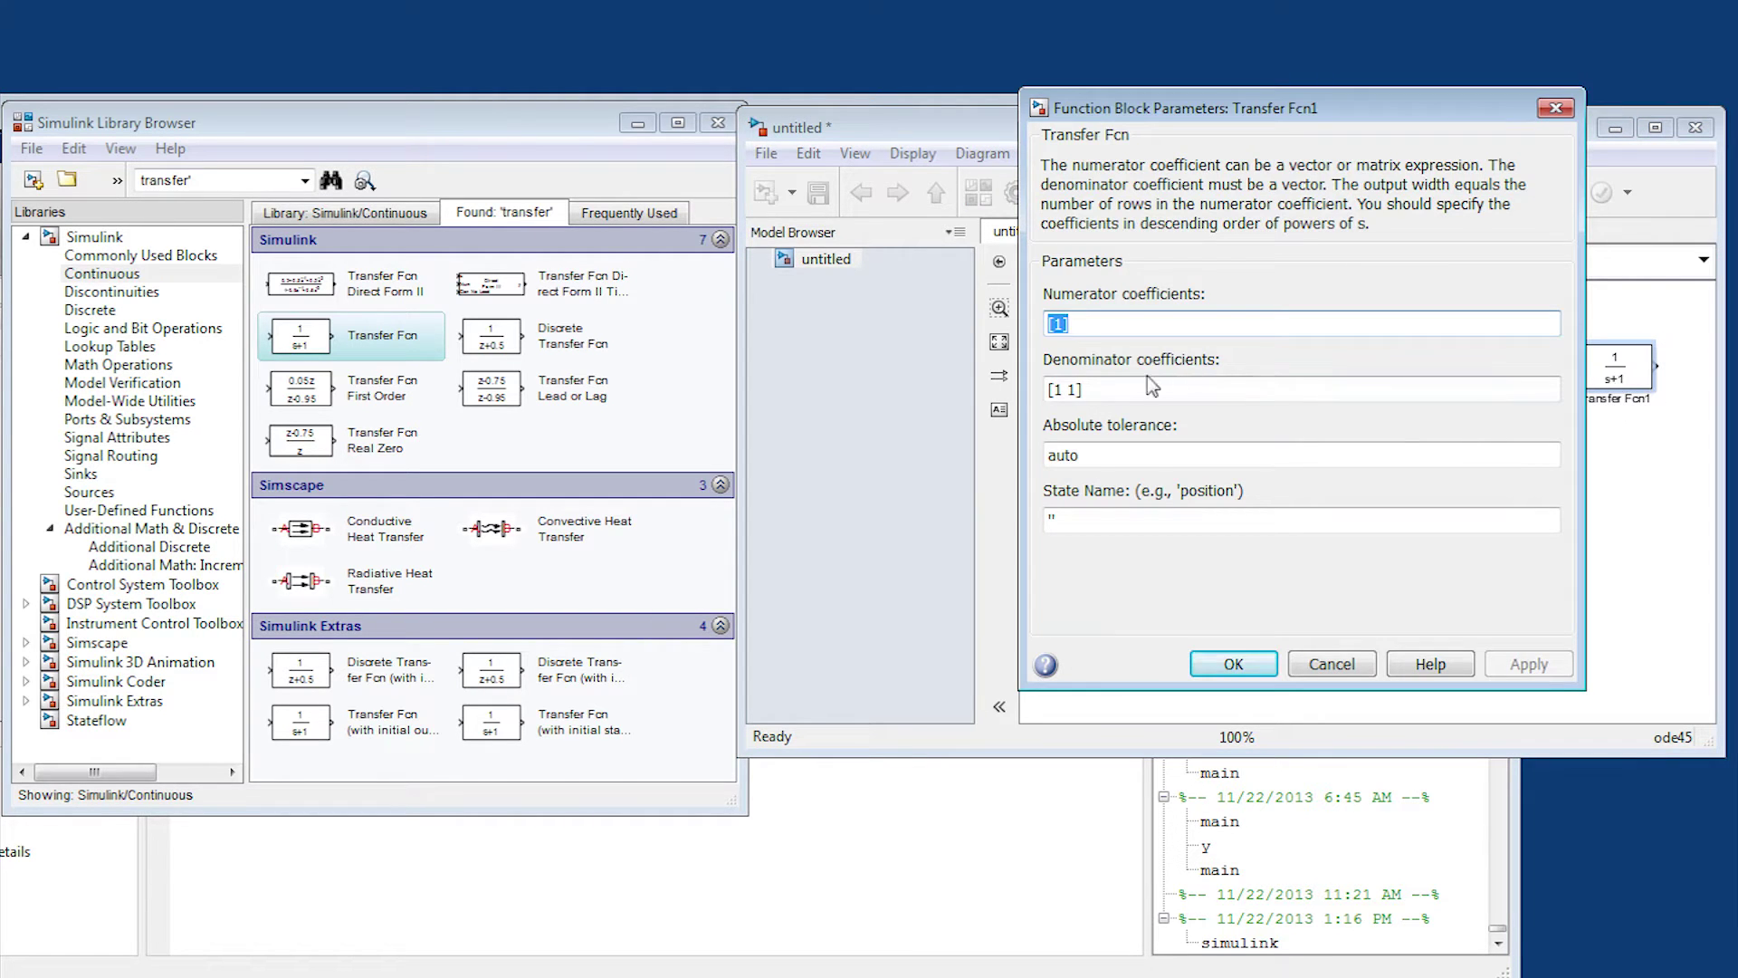
double_click(1056, 390)
text(5)
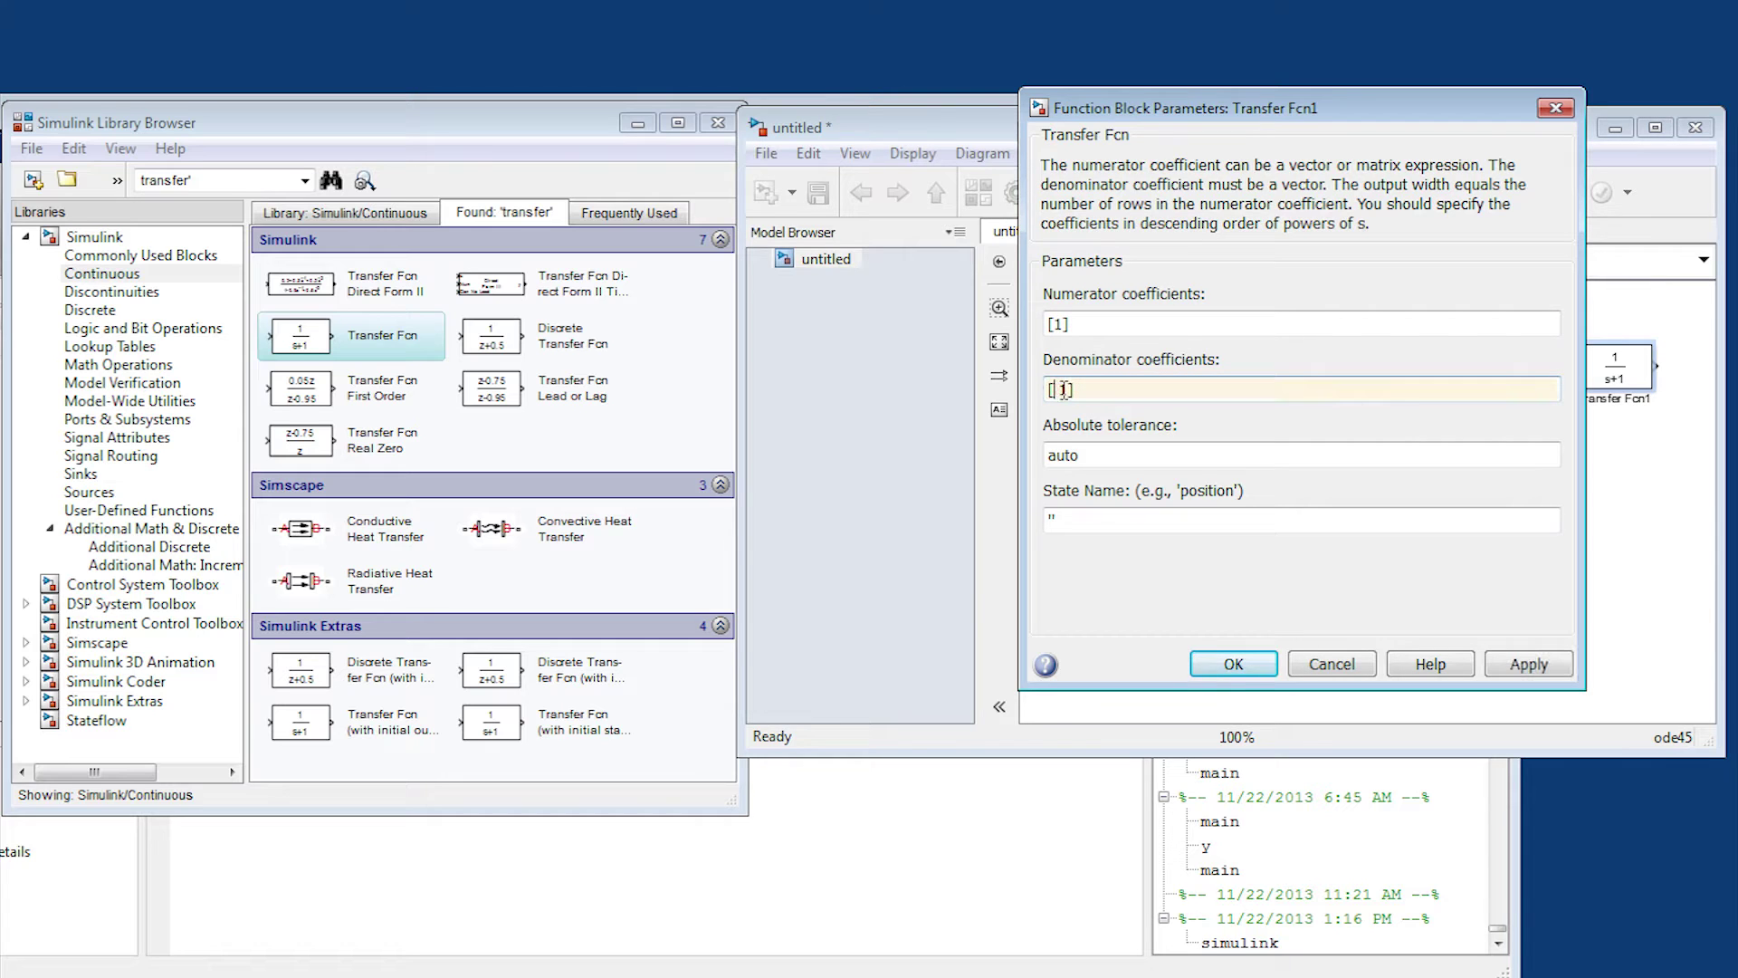
click(1509, 663)
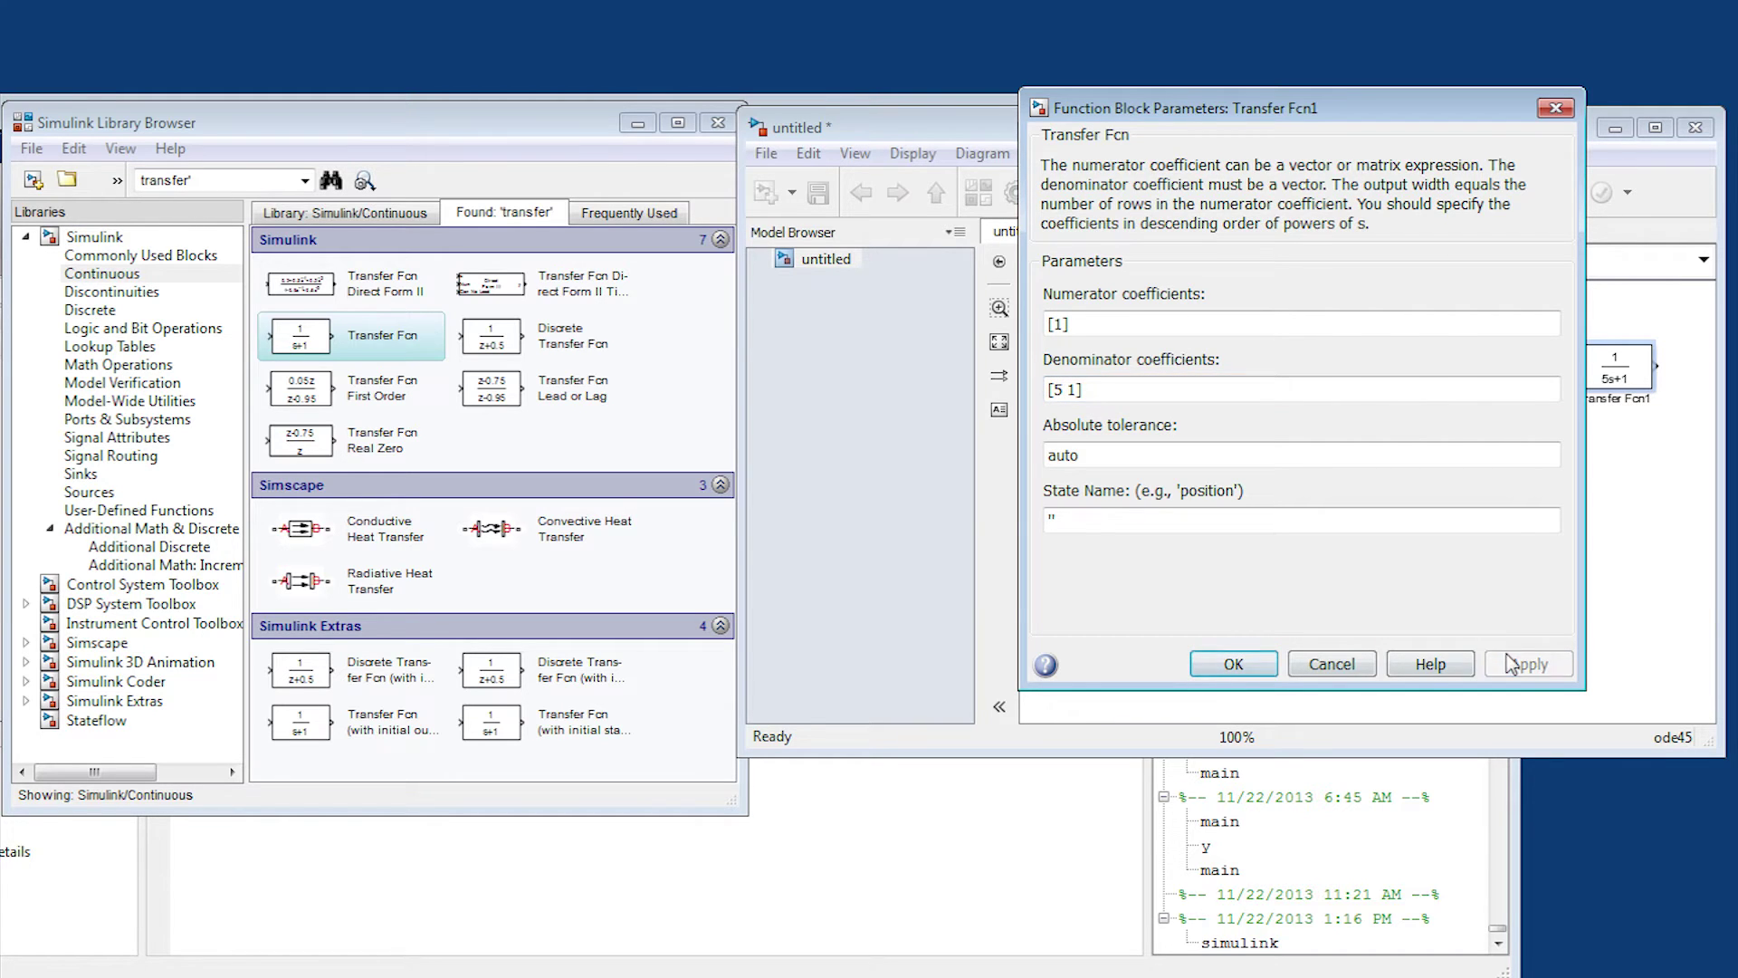
click(1234, 664)
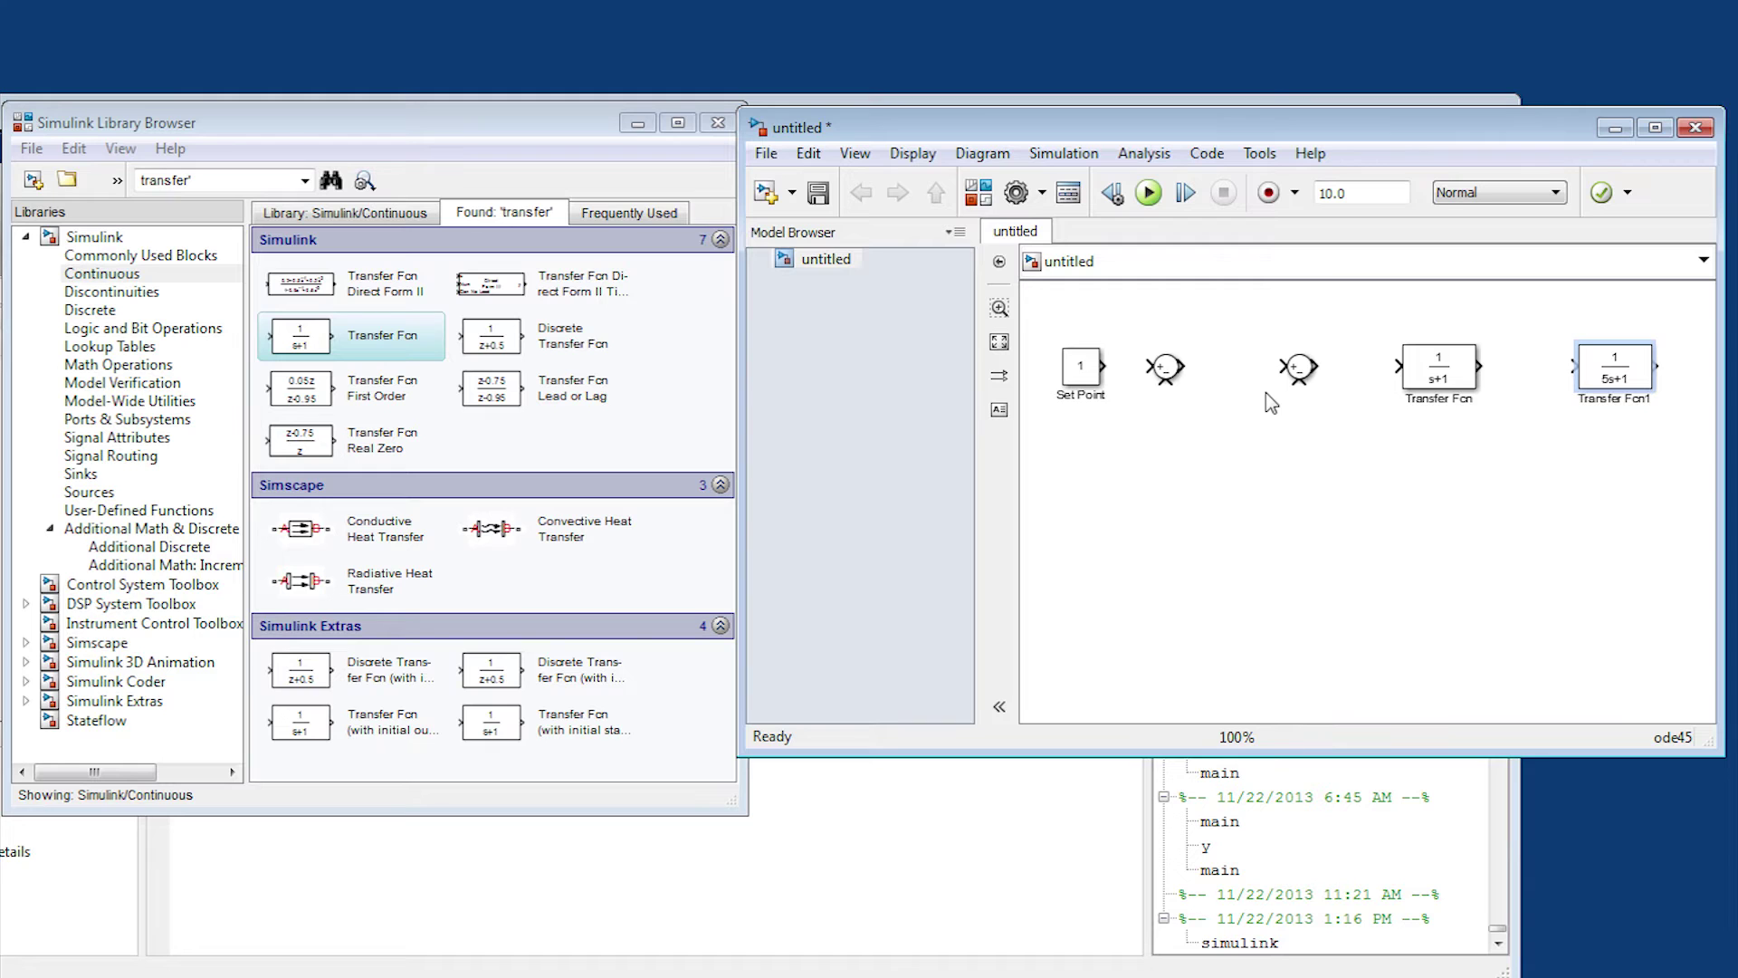
Step: Search for 'pid' and place a PID Controller between the two Sum blocks
scroll(1266, 393, down, 1)
click(249, 180)
key(ctrl+a)
text(p)
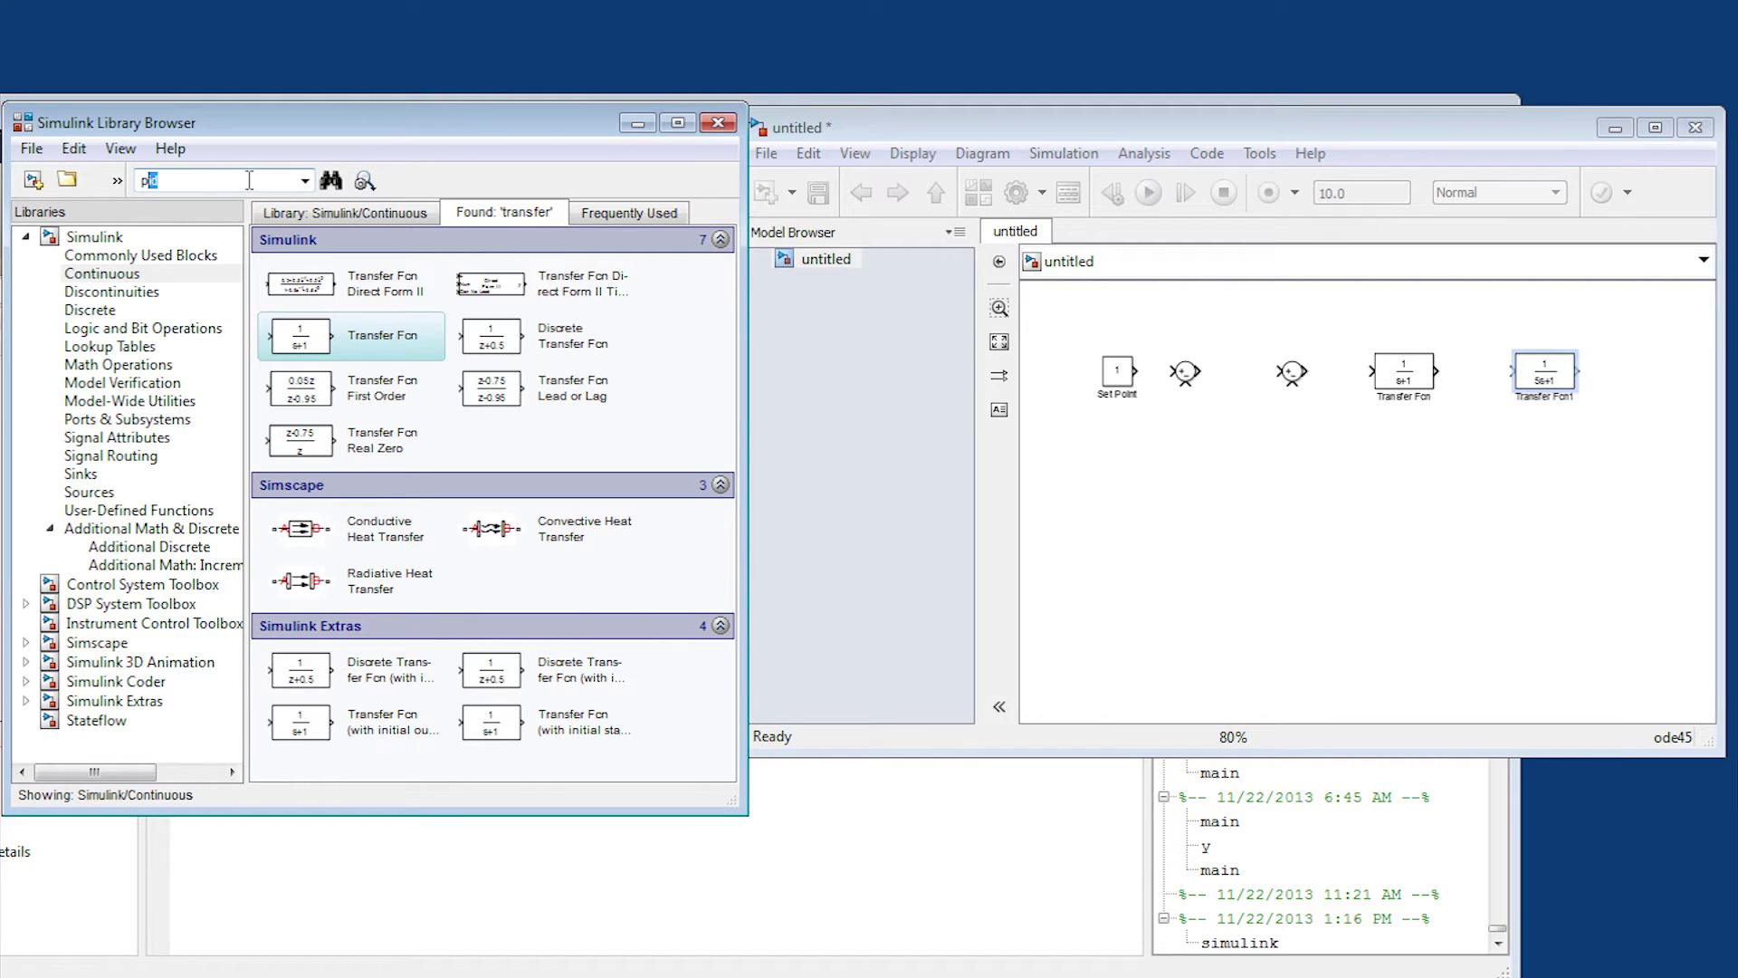
text(id)
key(Return)
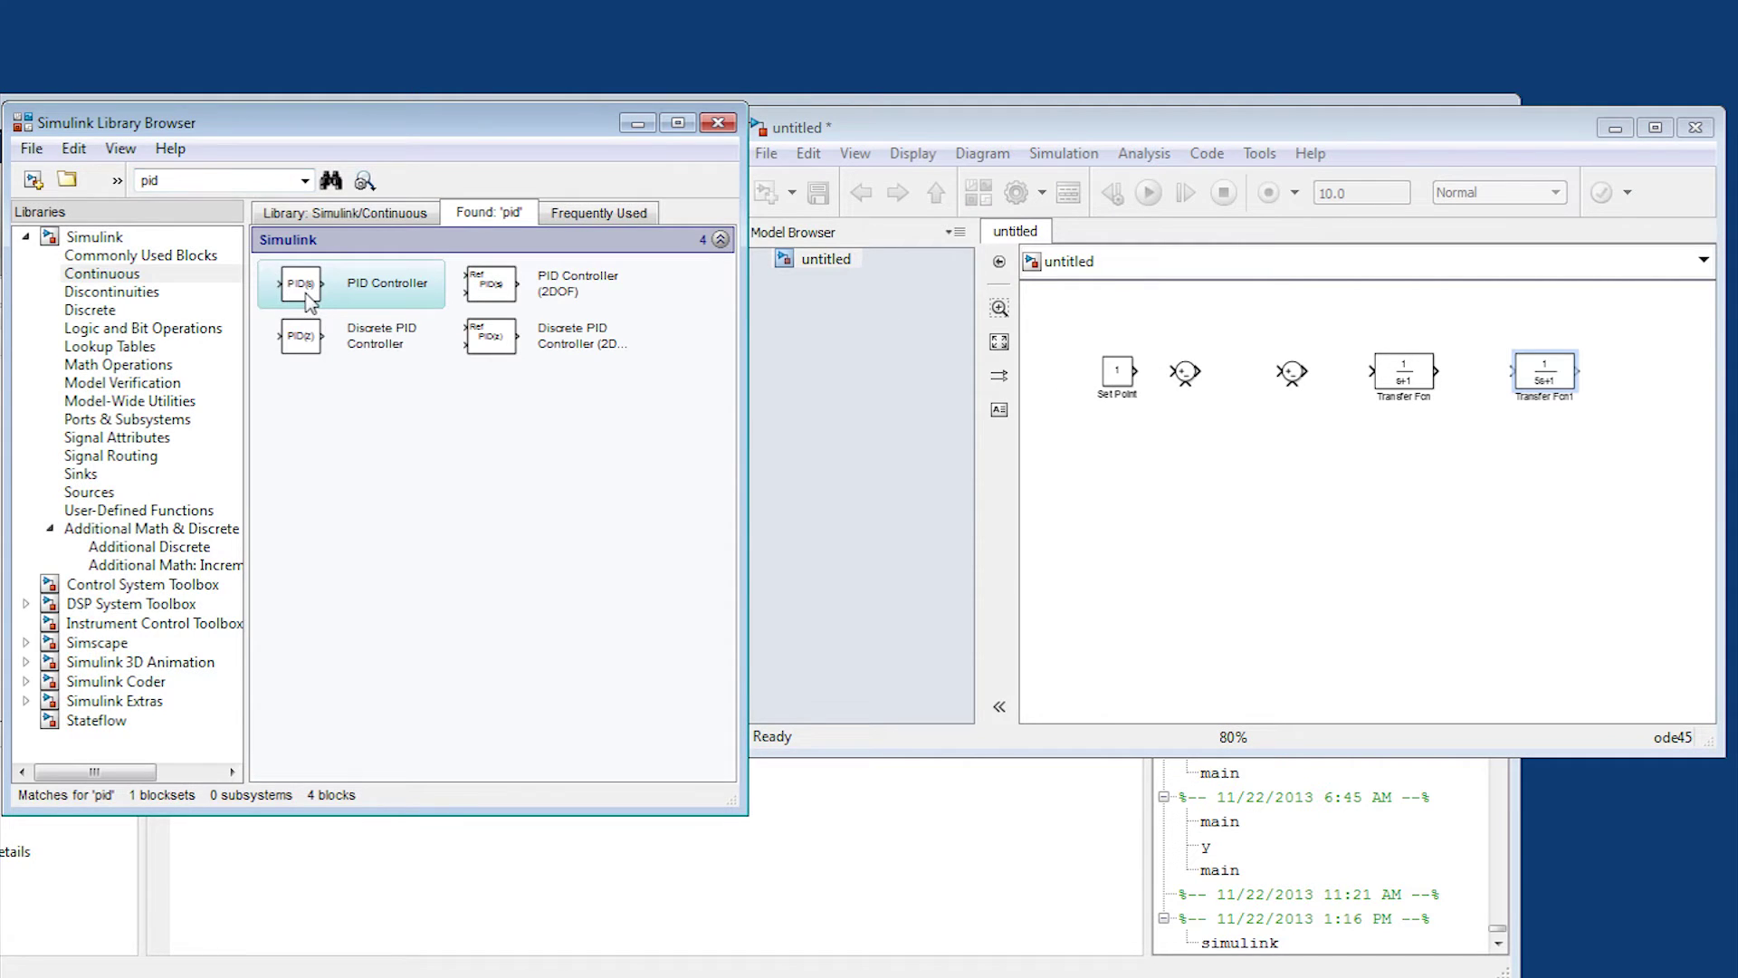
click(1236, 372)
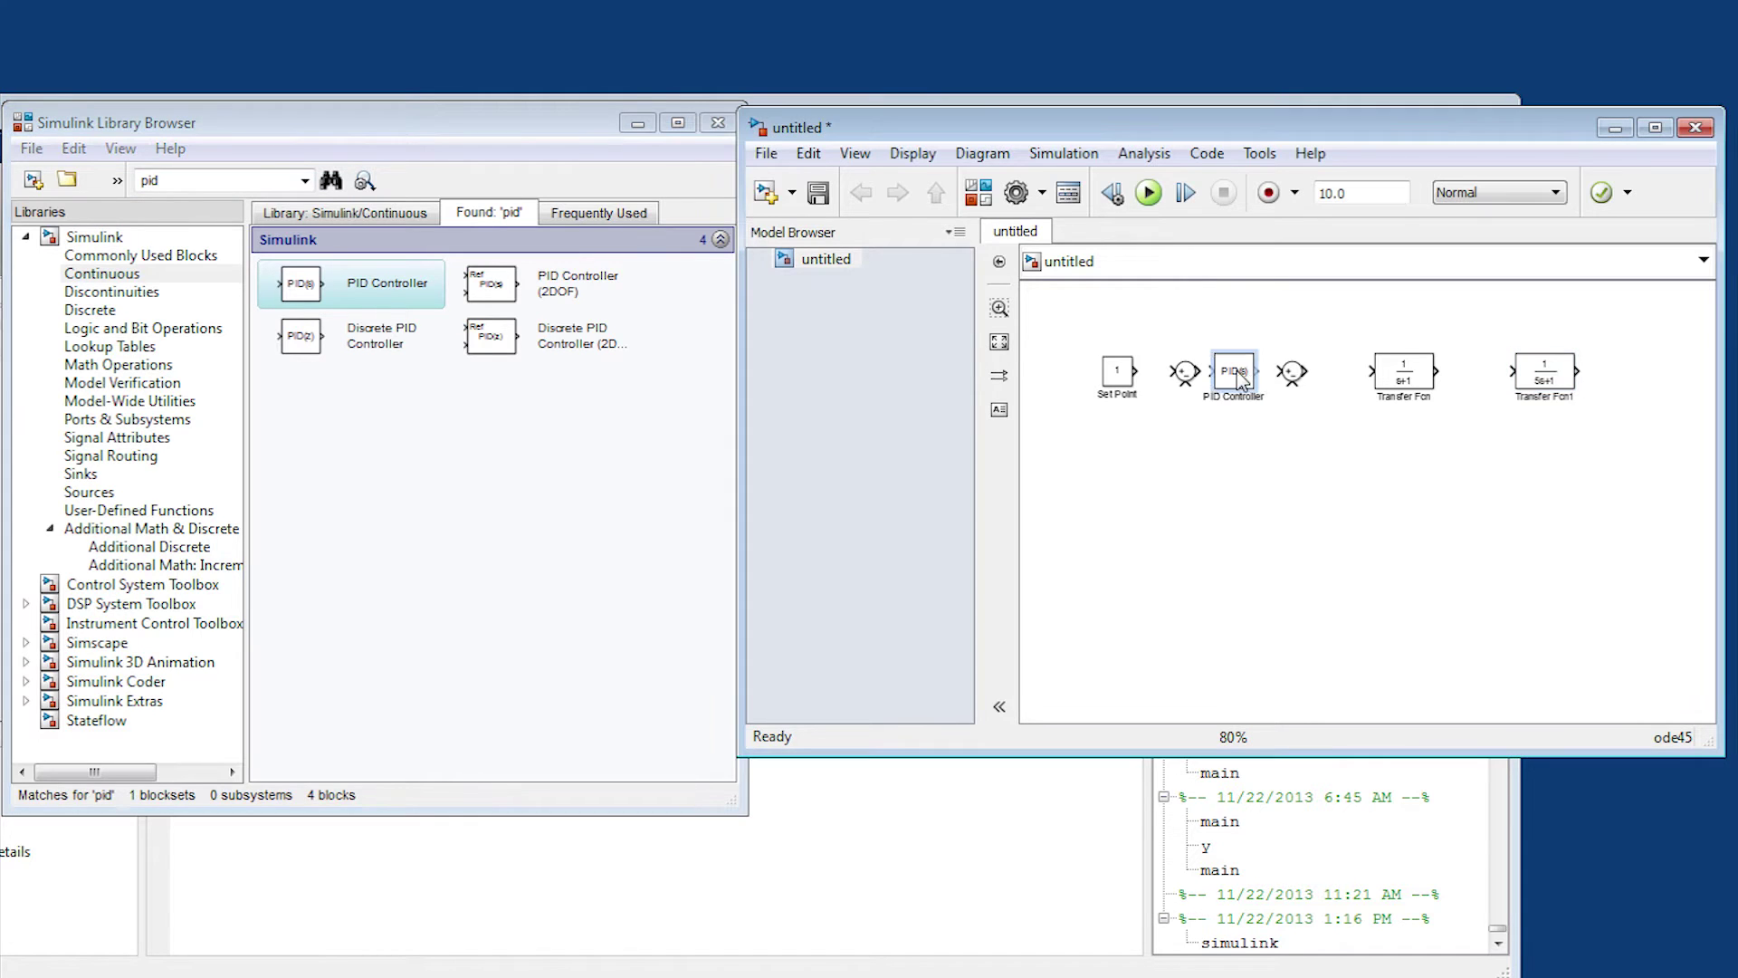
drag(1282, 371, 1249, 379)
click(1244, 378)
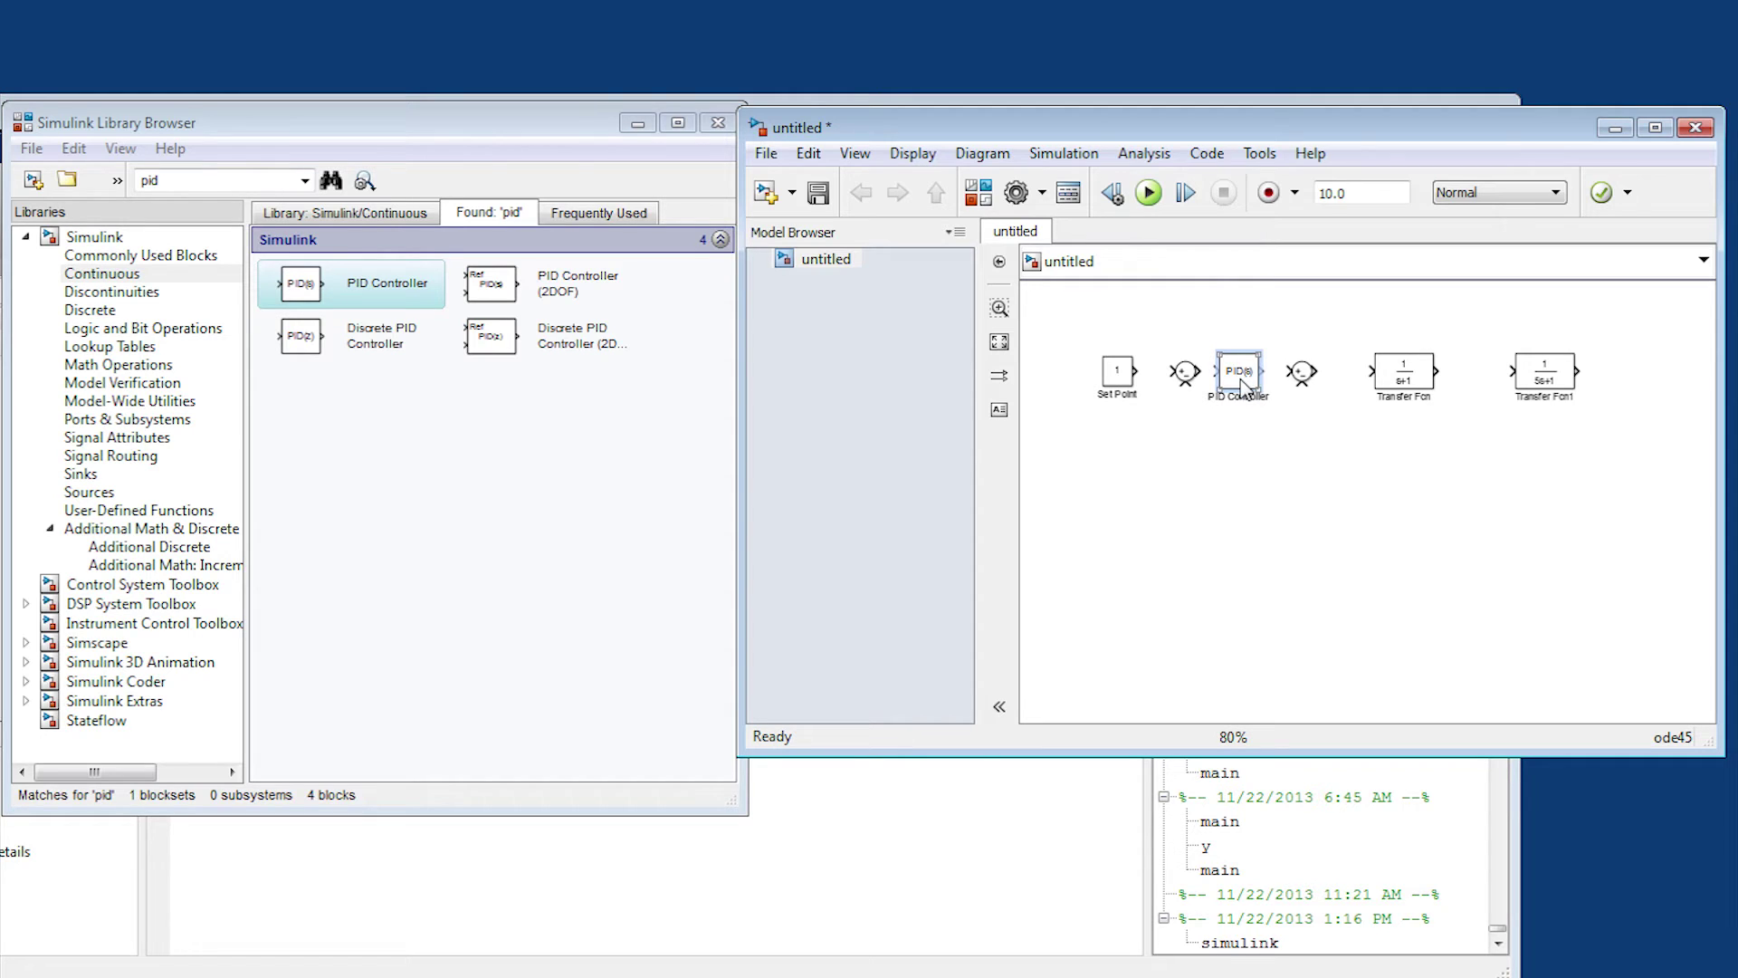
double_click(1240, 378)
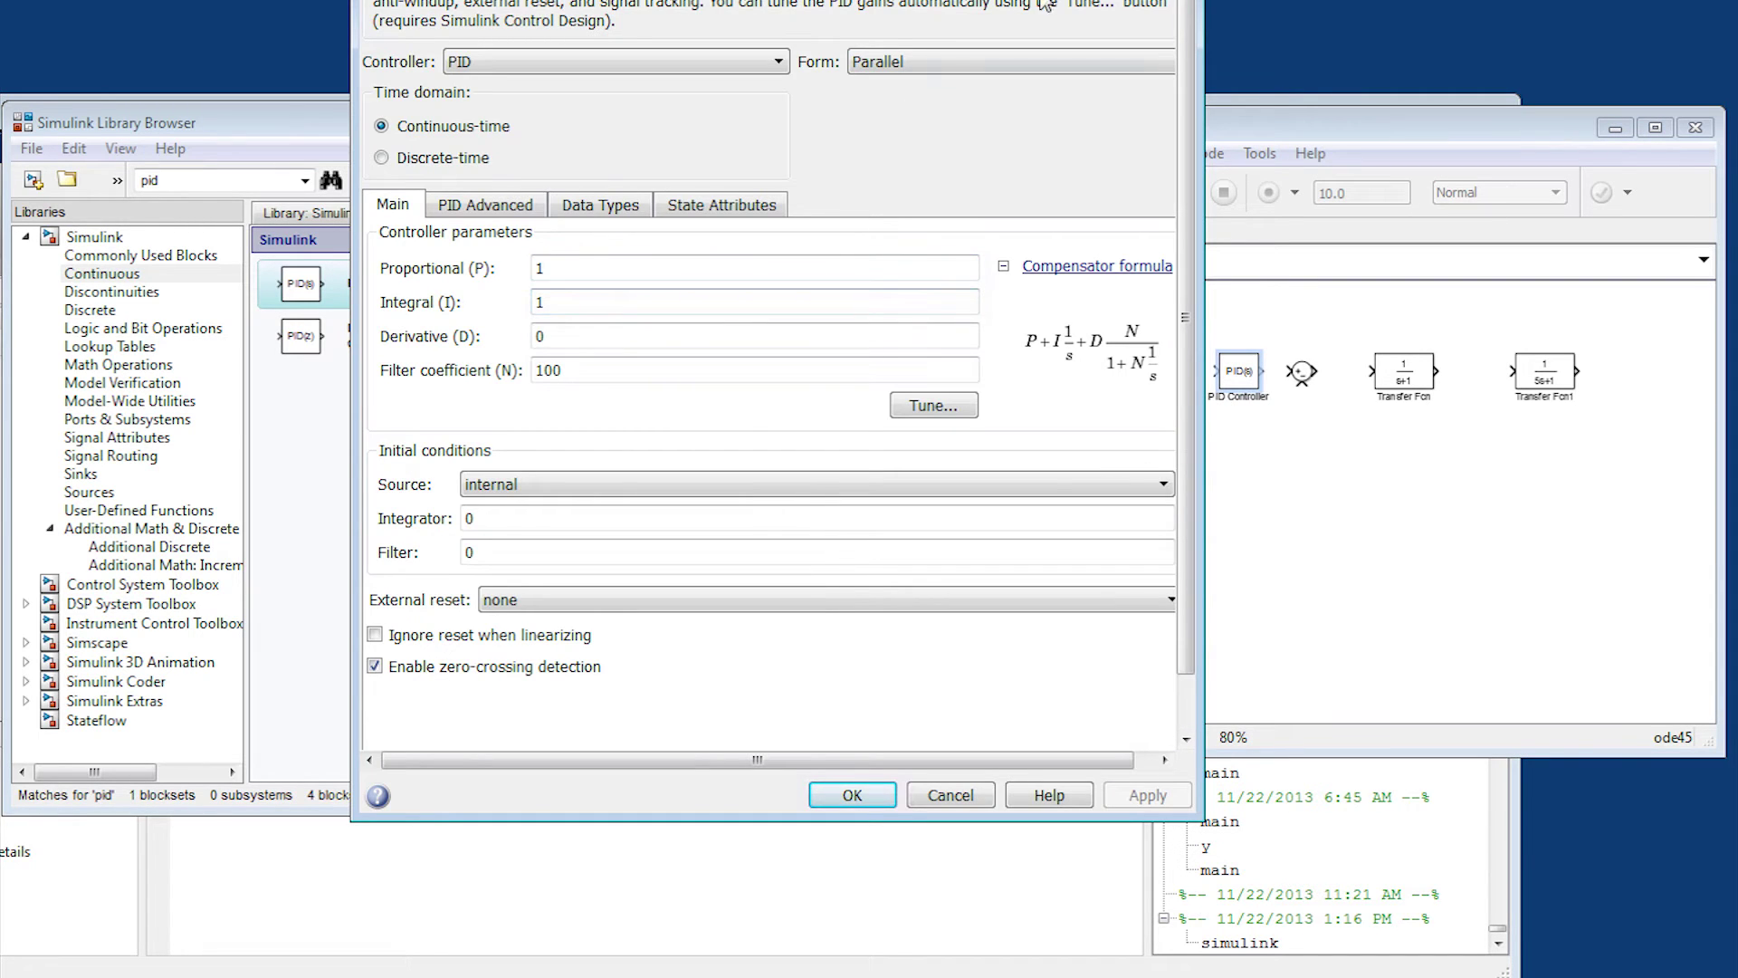
key(Return)
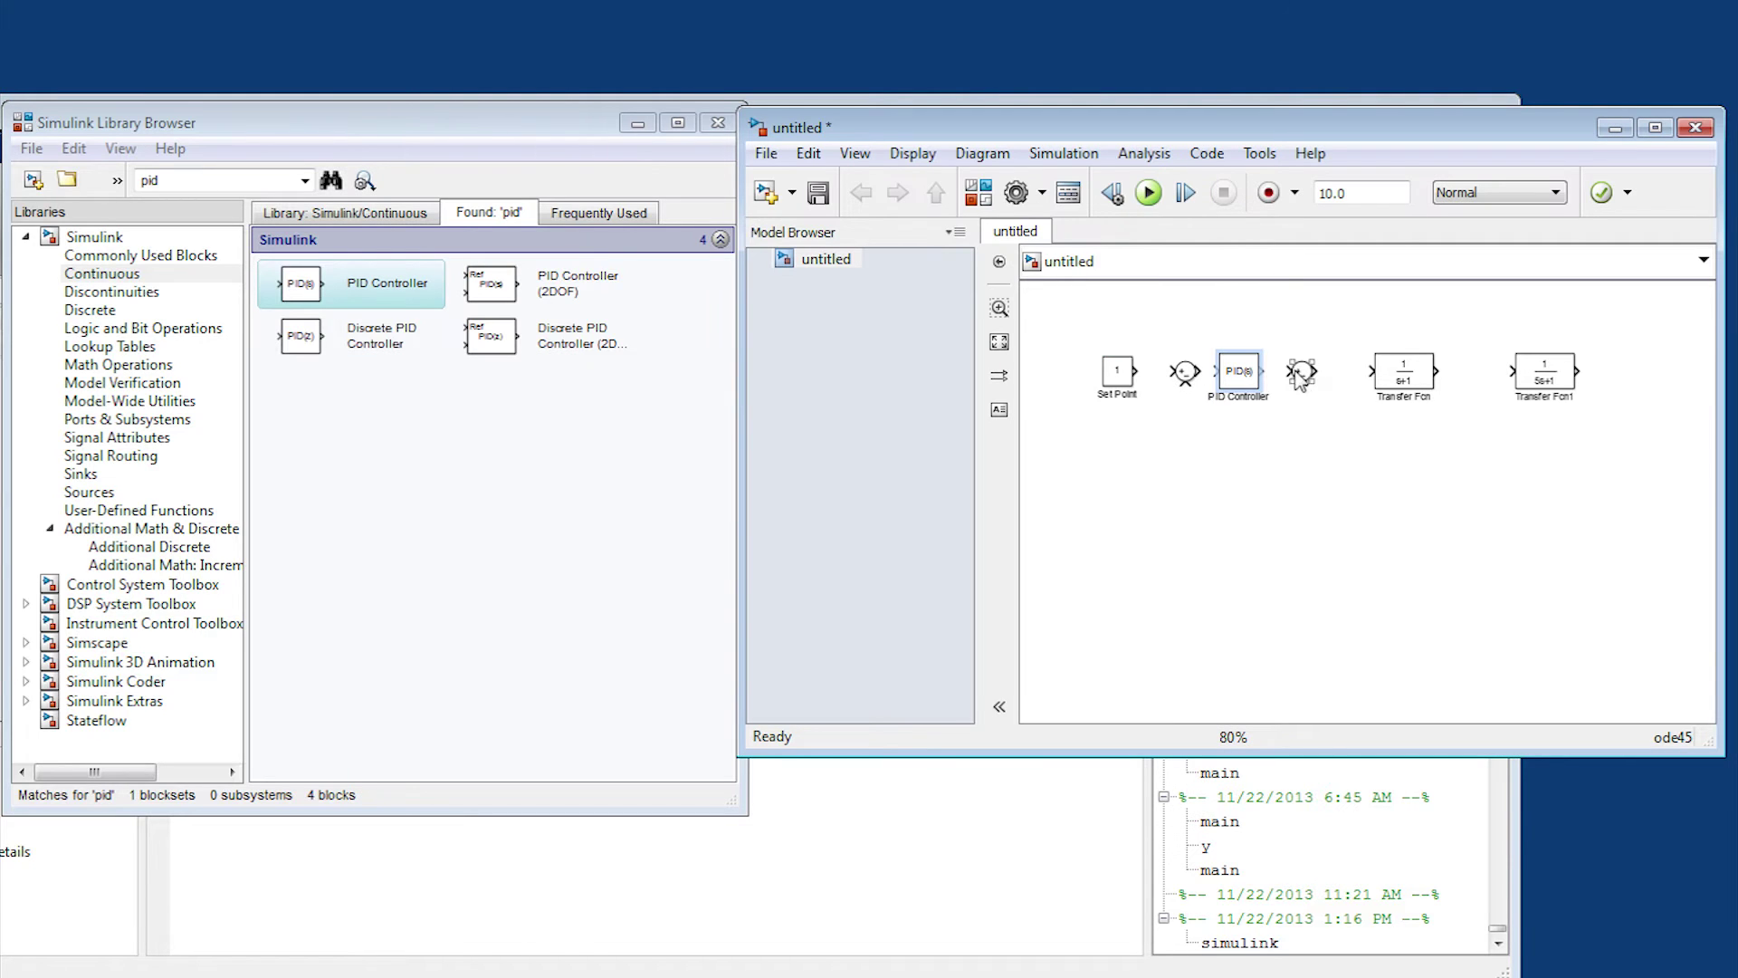
Step: Copy the PID Controller as PID Controller1 and insert it before Transfer Fcn
click(1418, 381)
click(1239, 379)
drag(1238, 378, 1258, 528)
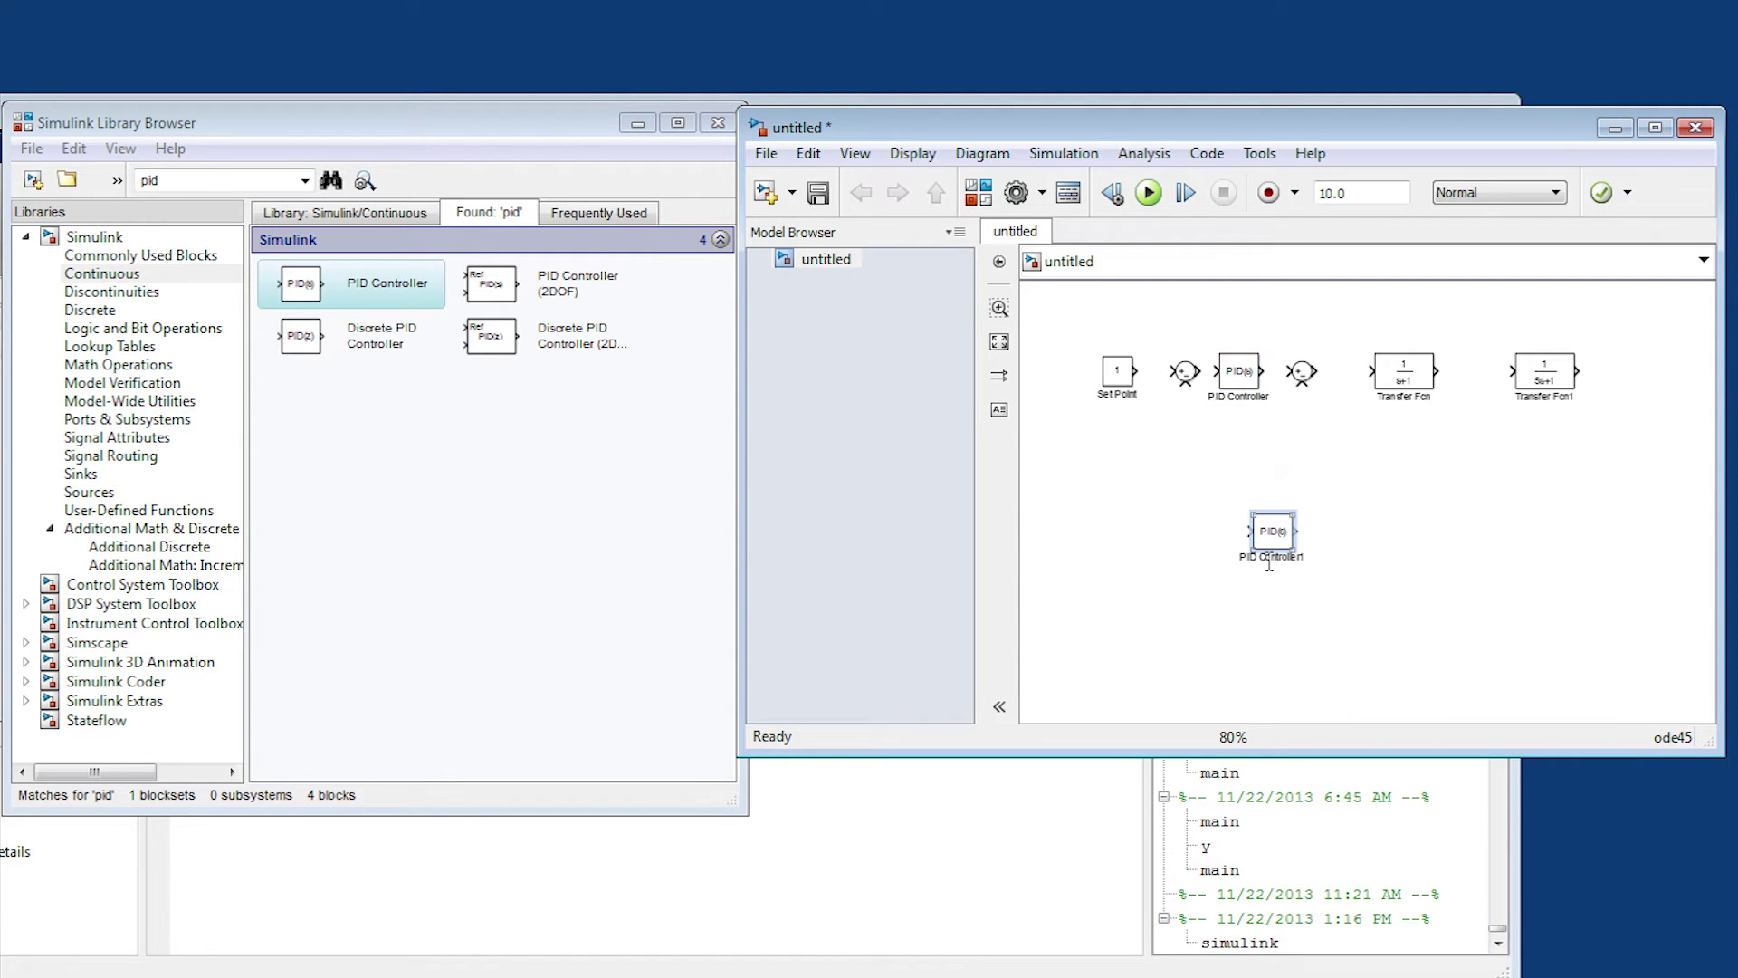
drag(1404, 391, 1444, 391)
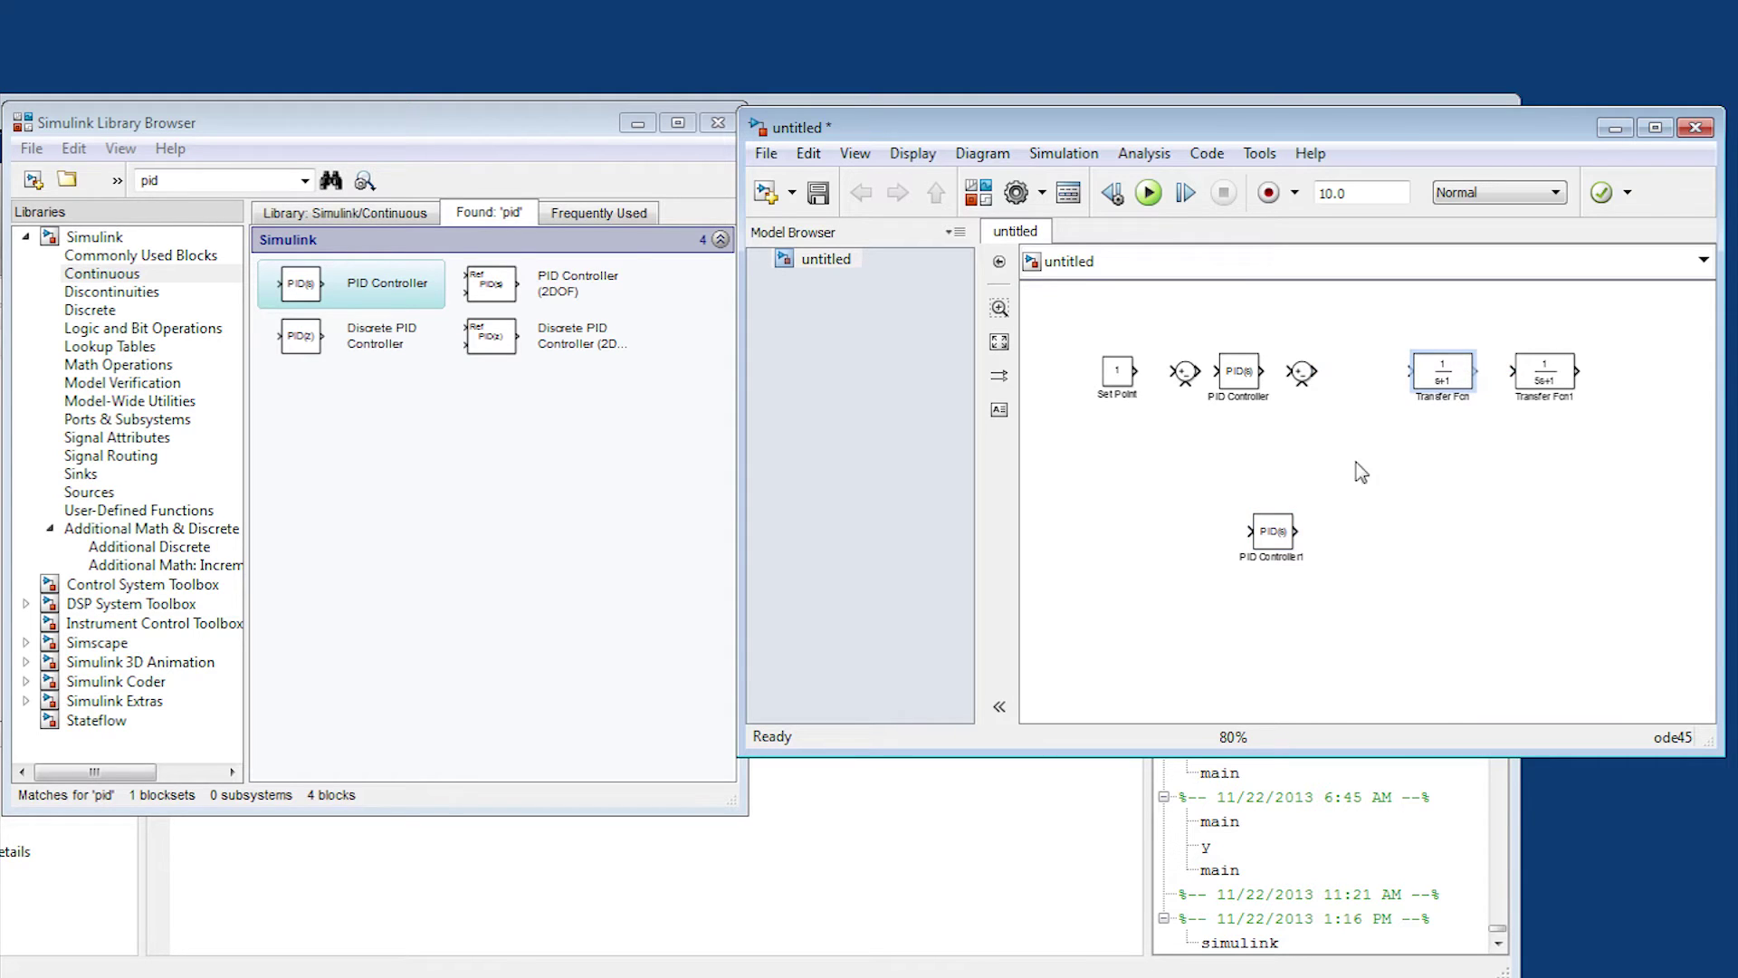
drag(1272, 535, 1363, 375)
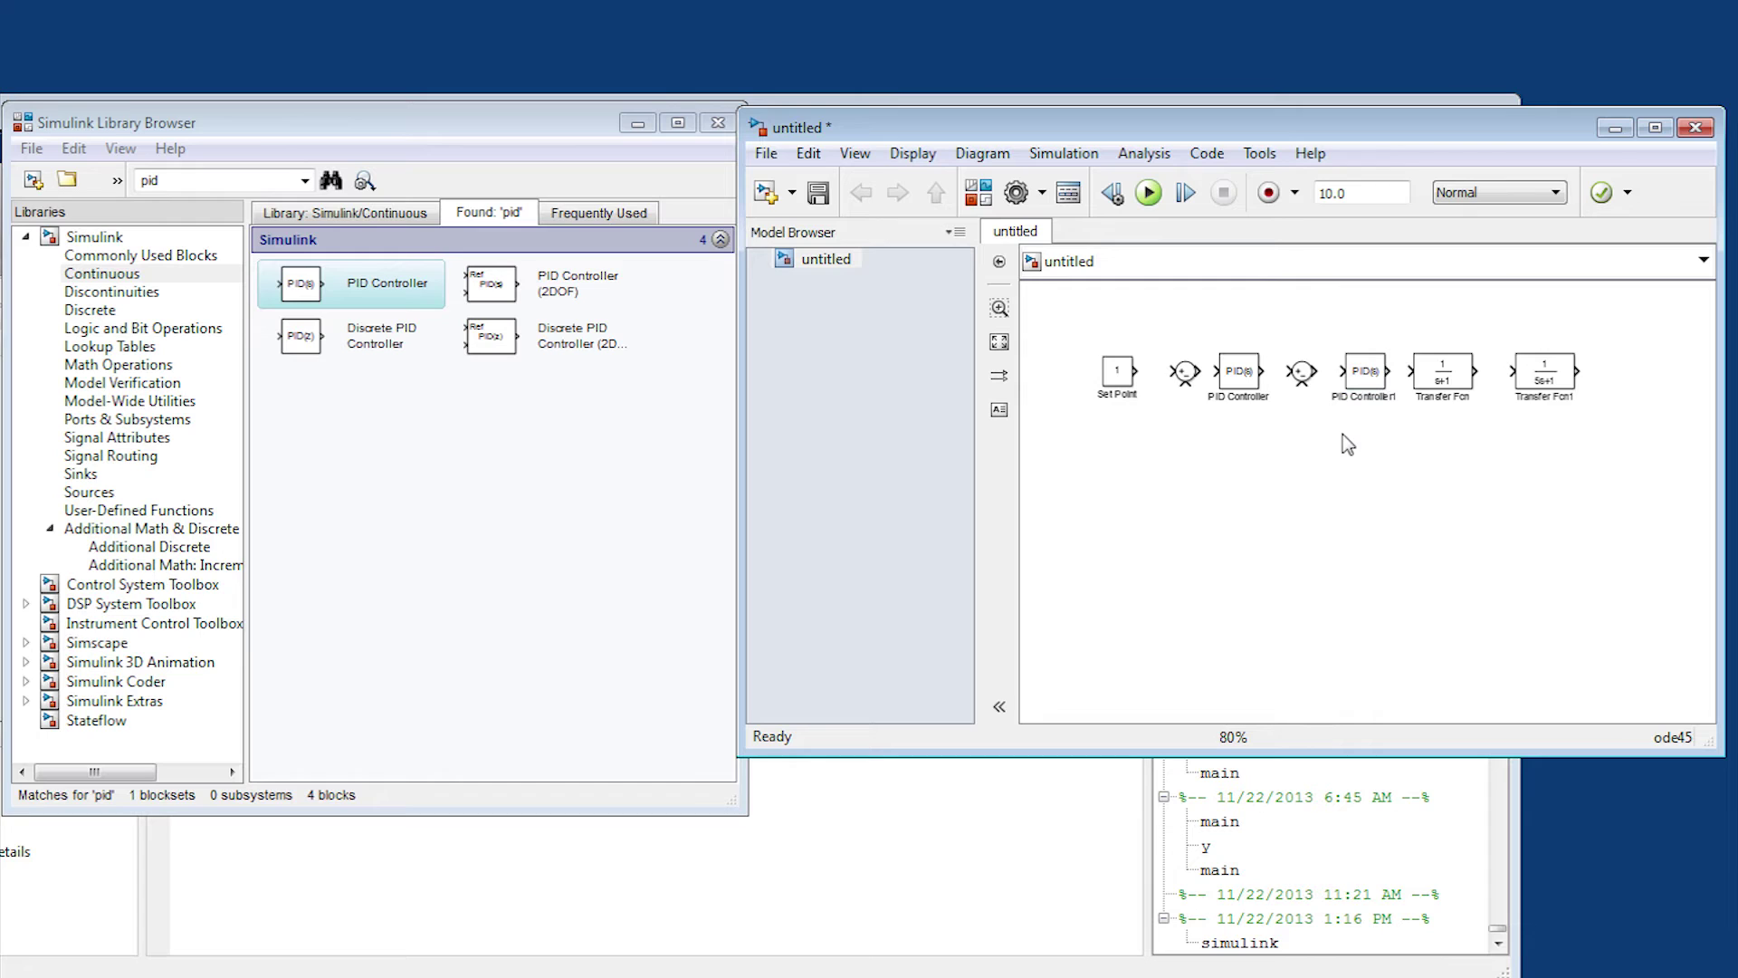
click(1536, 373)
Step: Wire the inner sum into PID Controller1 and PID Controller1 into Transfer Fcn
click(1317, 372)
drag(1317, 371, 1410, 372)
click(1366, 371)
click(1443, 371)
Step: Shift Transfer Fcn1 right, raise the outer PID Controller, and restore the deleted sum block
drag(1555, 381, 1604, 380)
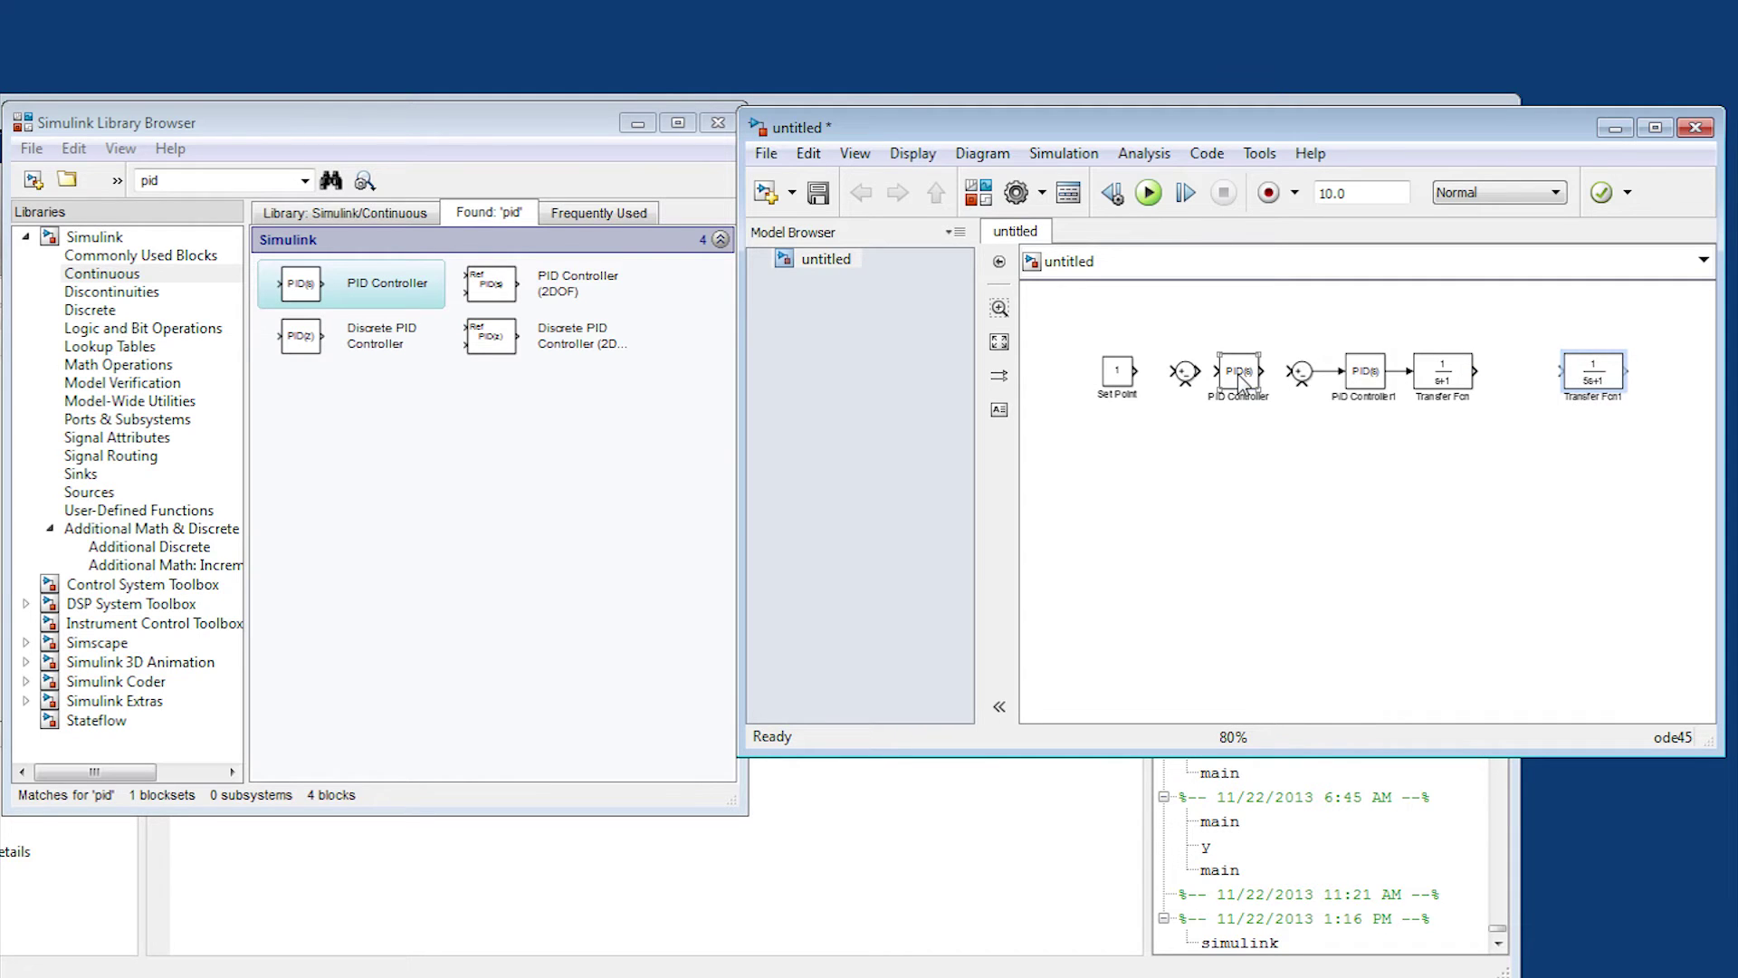
drag(1241, 383, 1236, 344)
click(1241, 420)
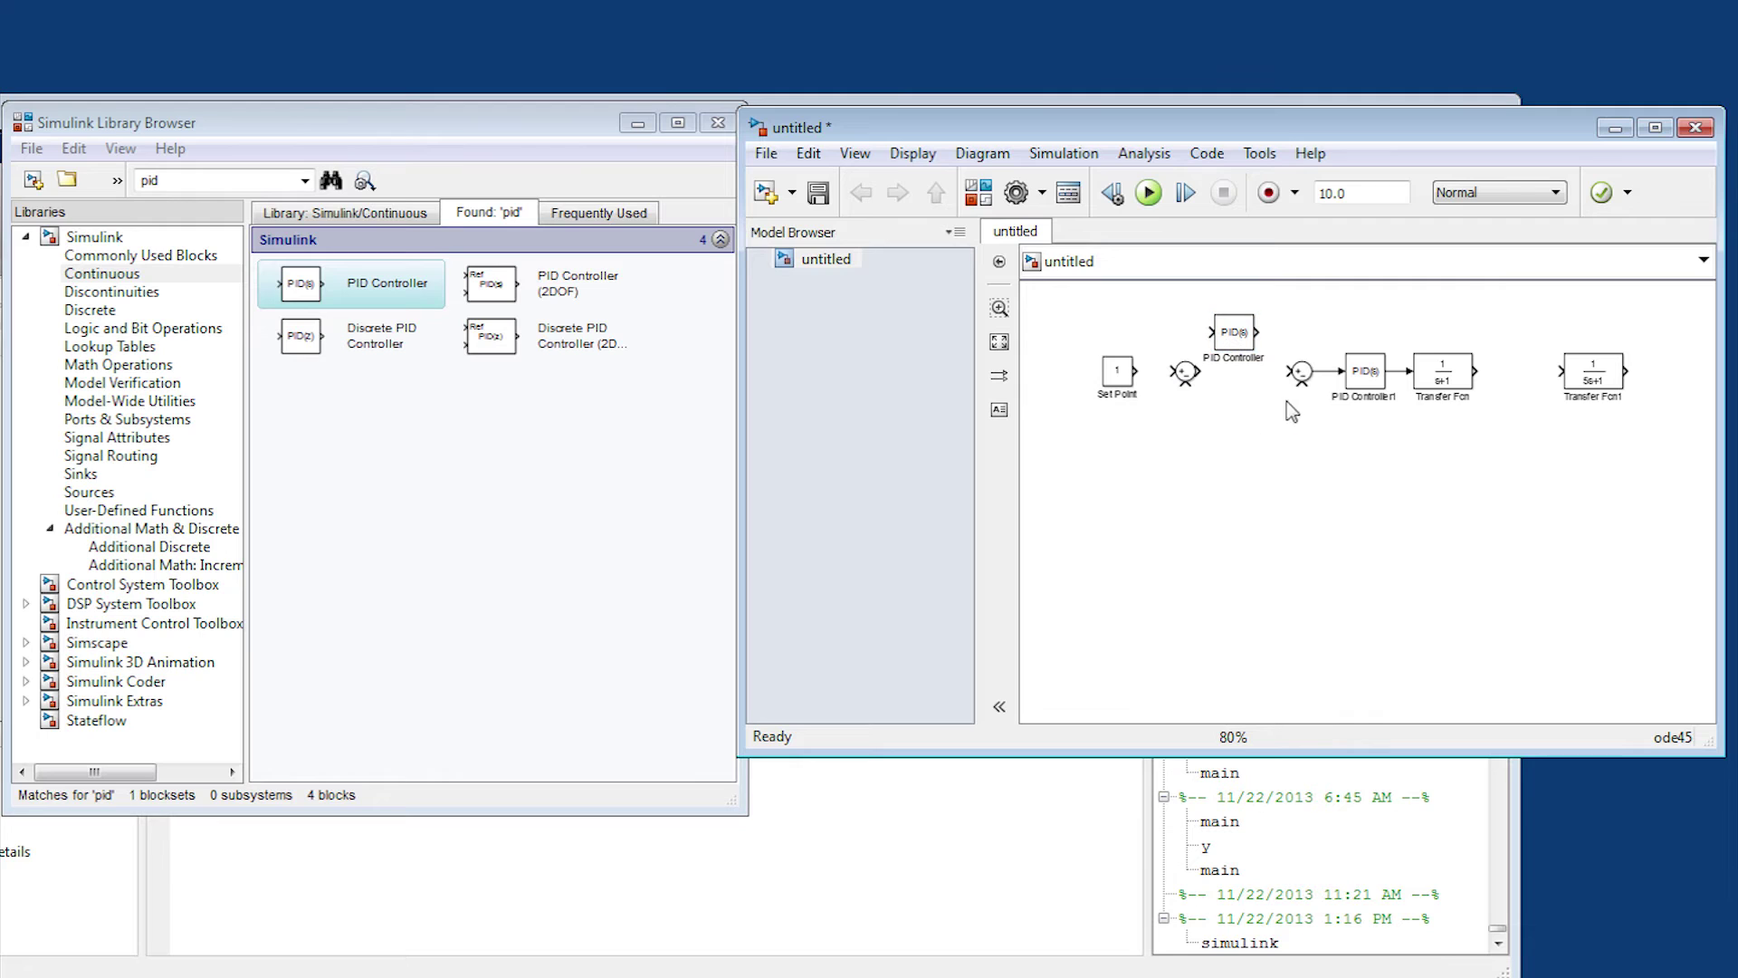
click(1301, 378)
key(Delete)
key(ctrl+z)
click(1435, 396)
click(1485, 403)
Step: Add a Scope block found by searching 'scope' and wire Transfer Fcn's output into it
double_click(160, 180)
text(scope)
key(Return)
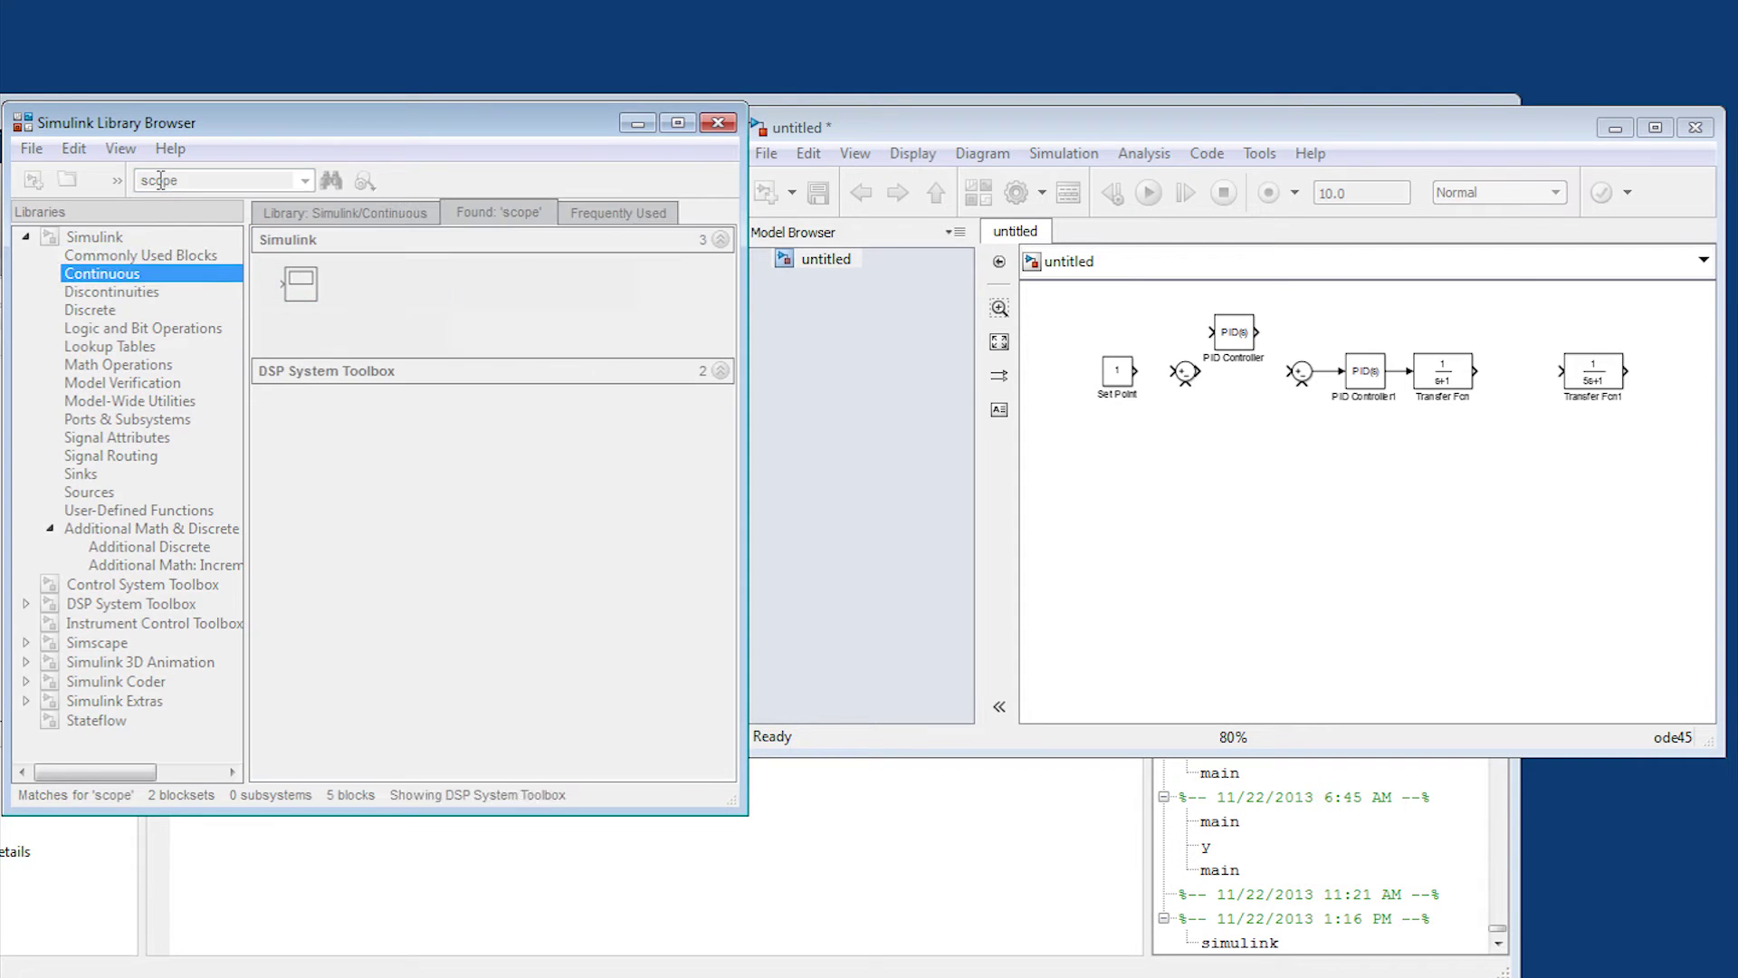
drag(301, 287, 1559, 315)
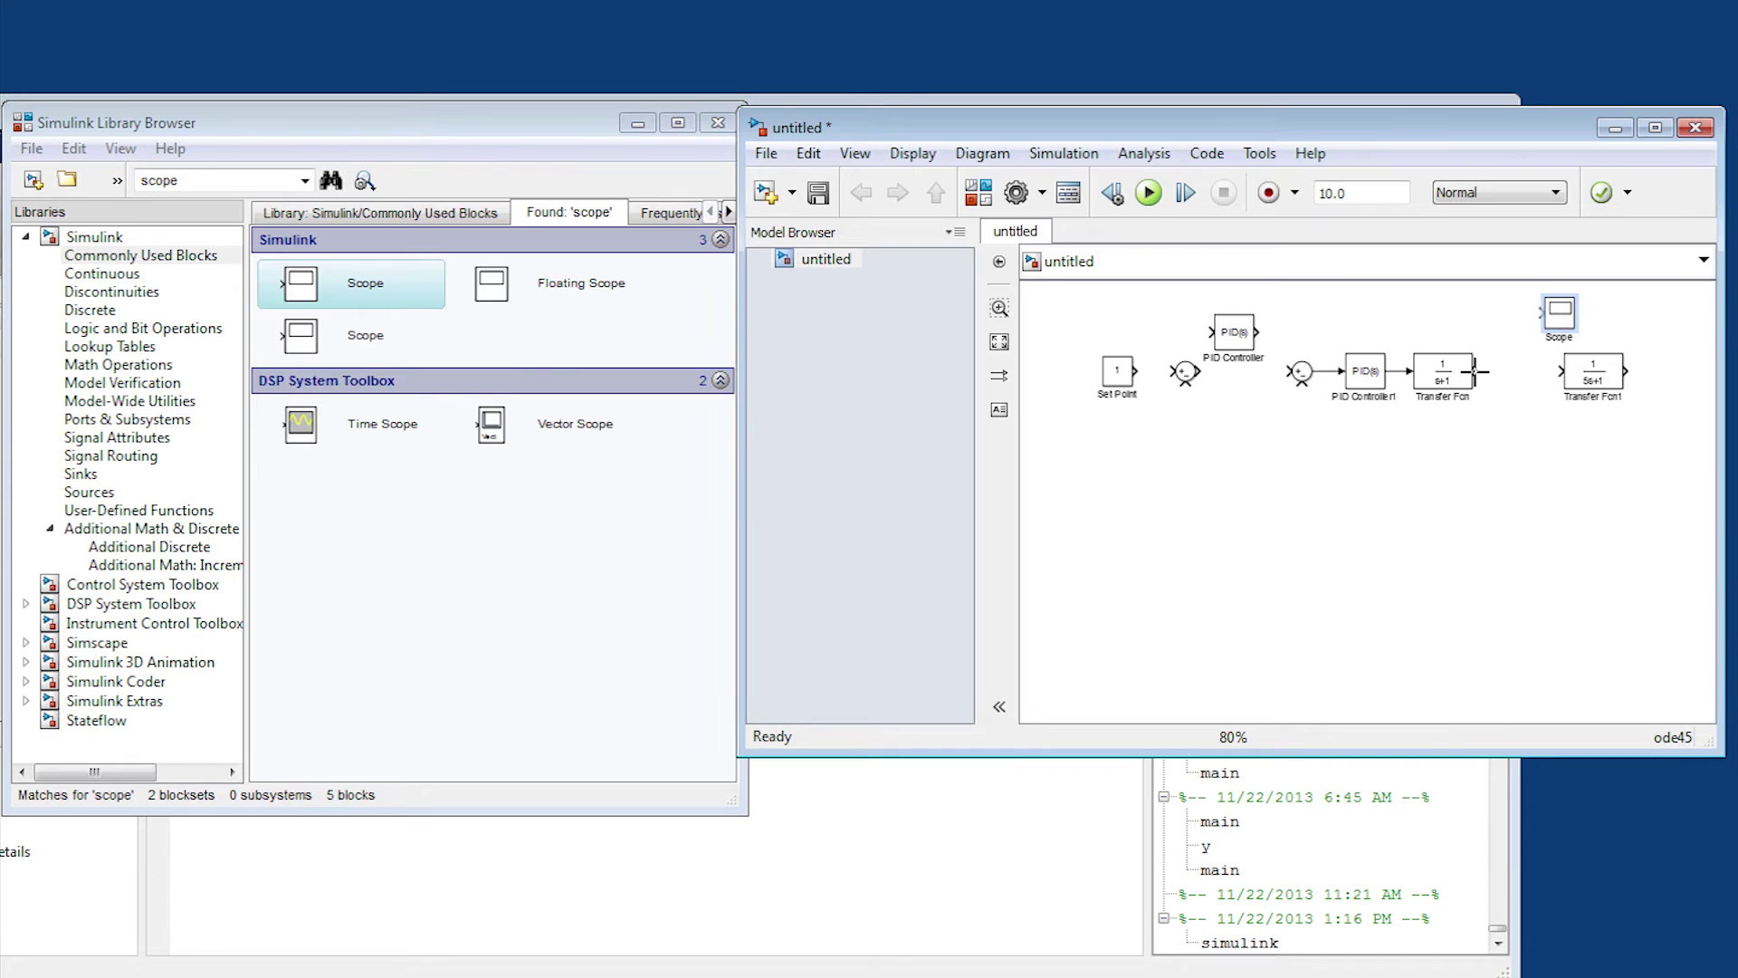
drag(1486, 372, 1540, 312)
Step: Branch Transfer Fcn's output back into the inner sum and move Set Point below PID Controller
mouse_move(1489, 372)
mouse_down()
mouse_move(1416, 485)
mouse_move(1318, 480)
mouse_move(1301, 387)
mouse_up()
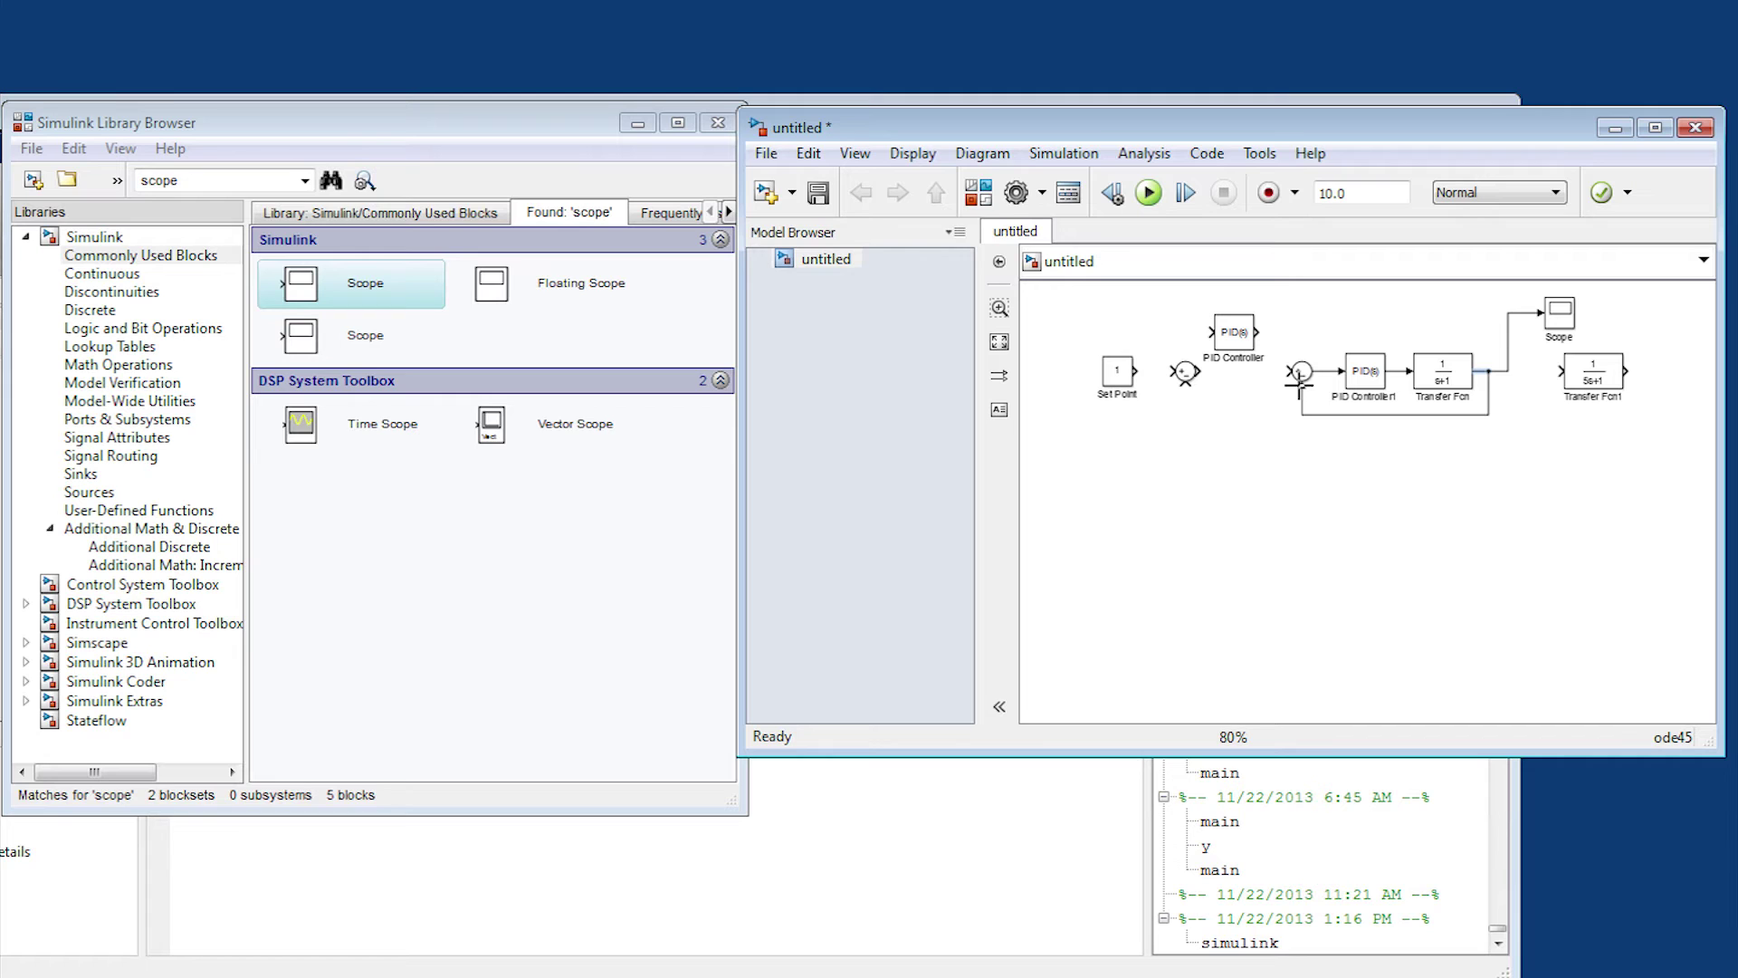
drag(1120, 375, 1295, 372)
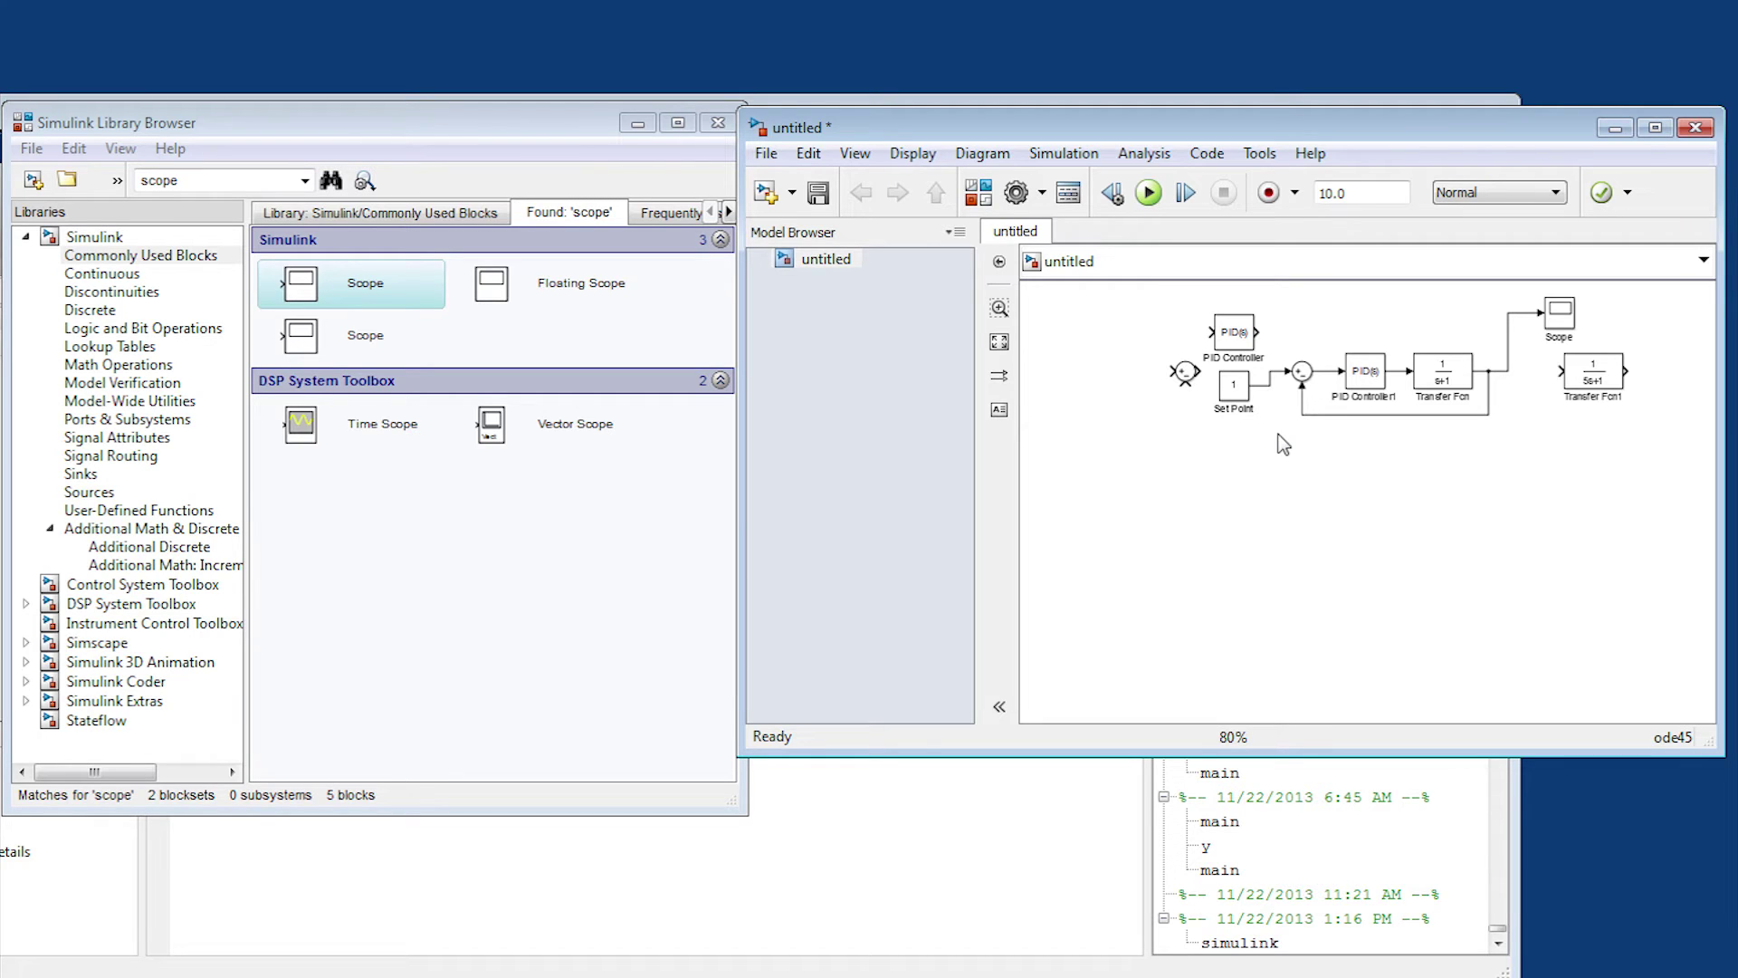
click(1148, 193)
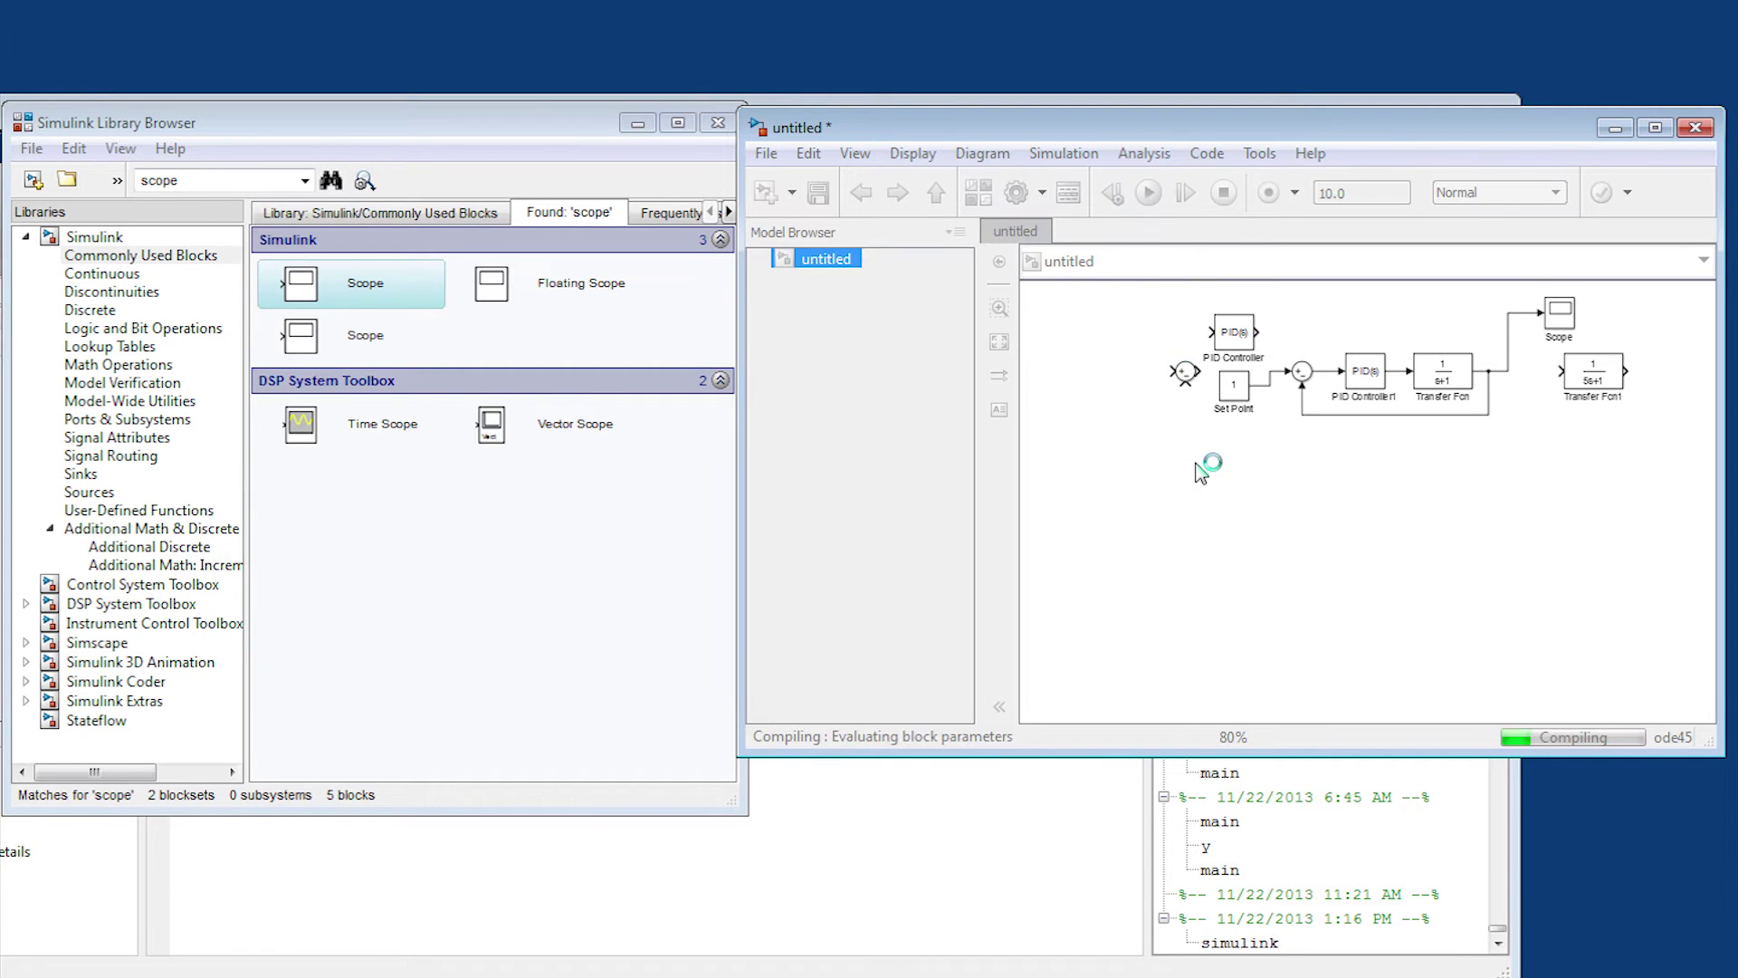
click(1556, 324)
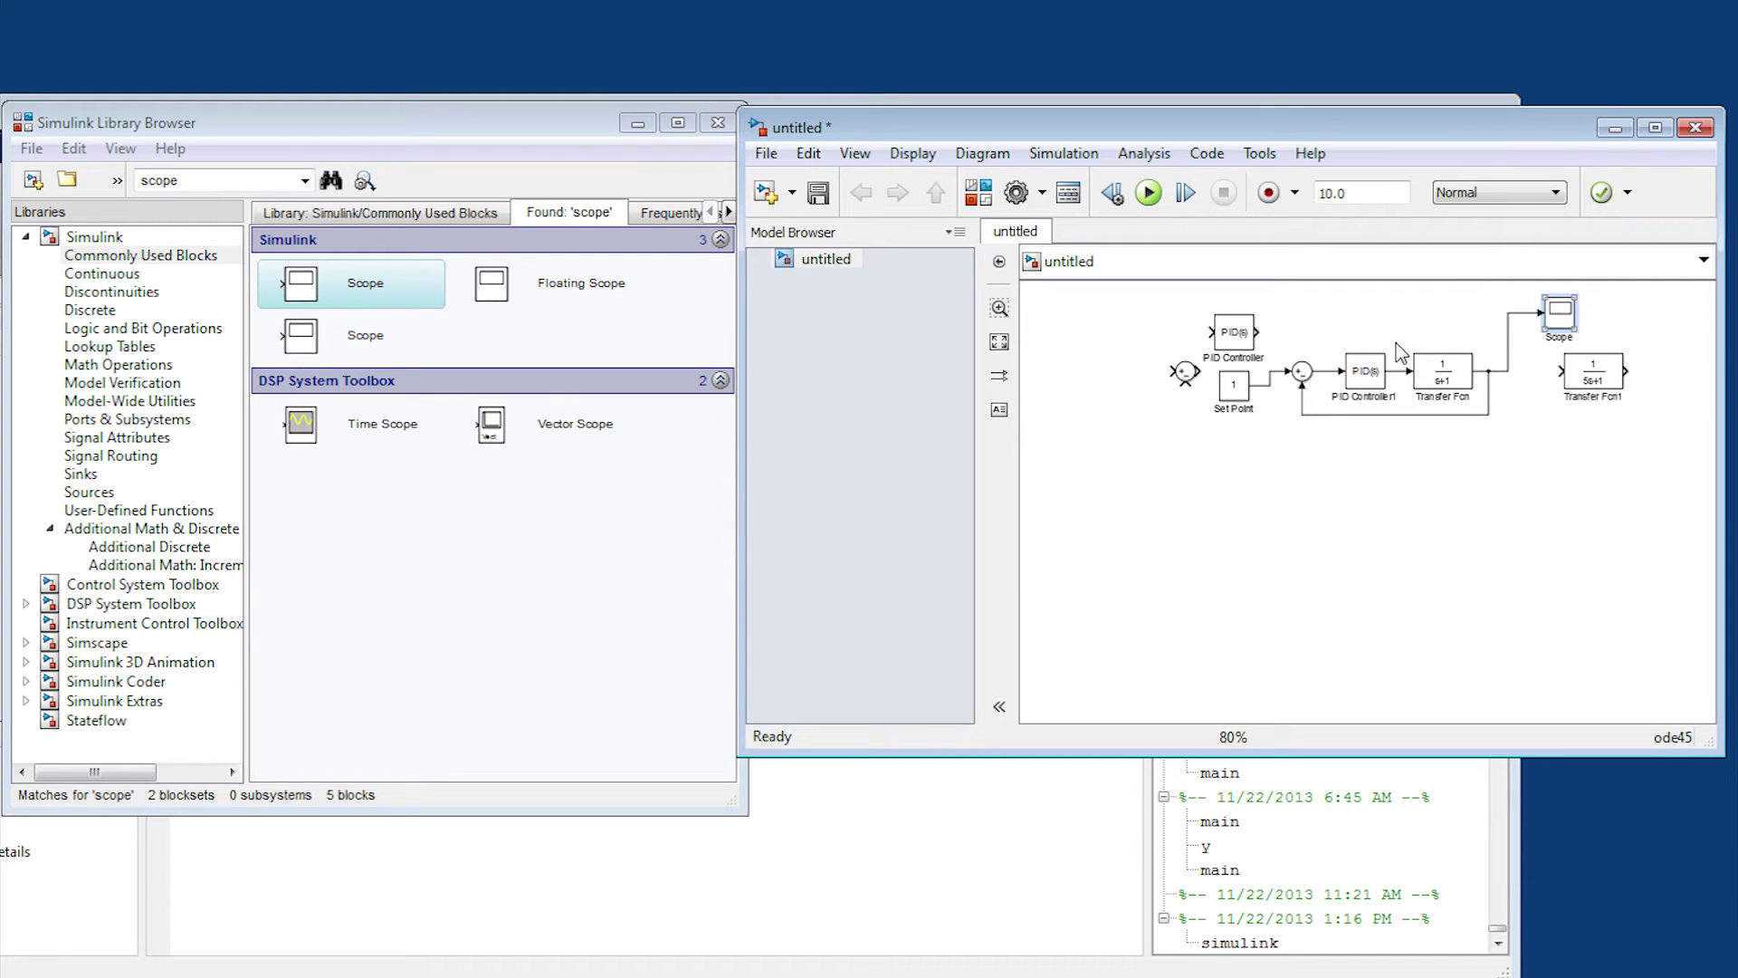
double_click(1559, 325)
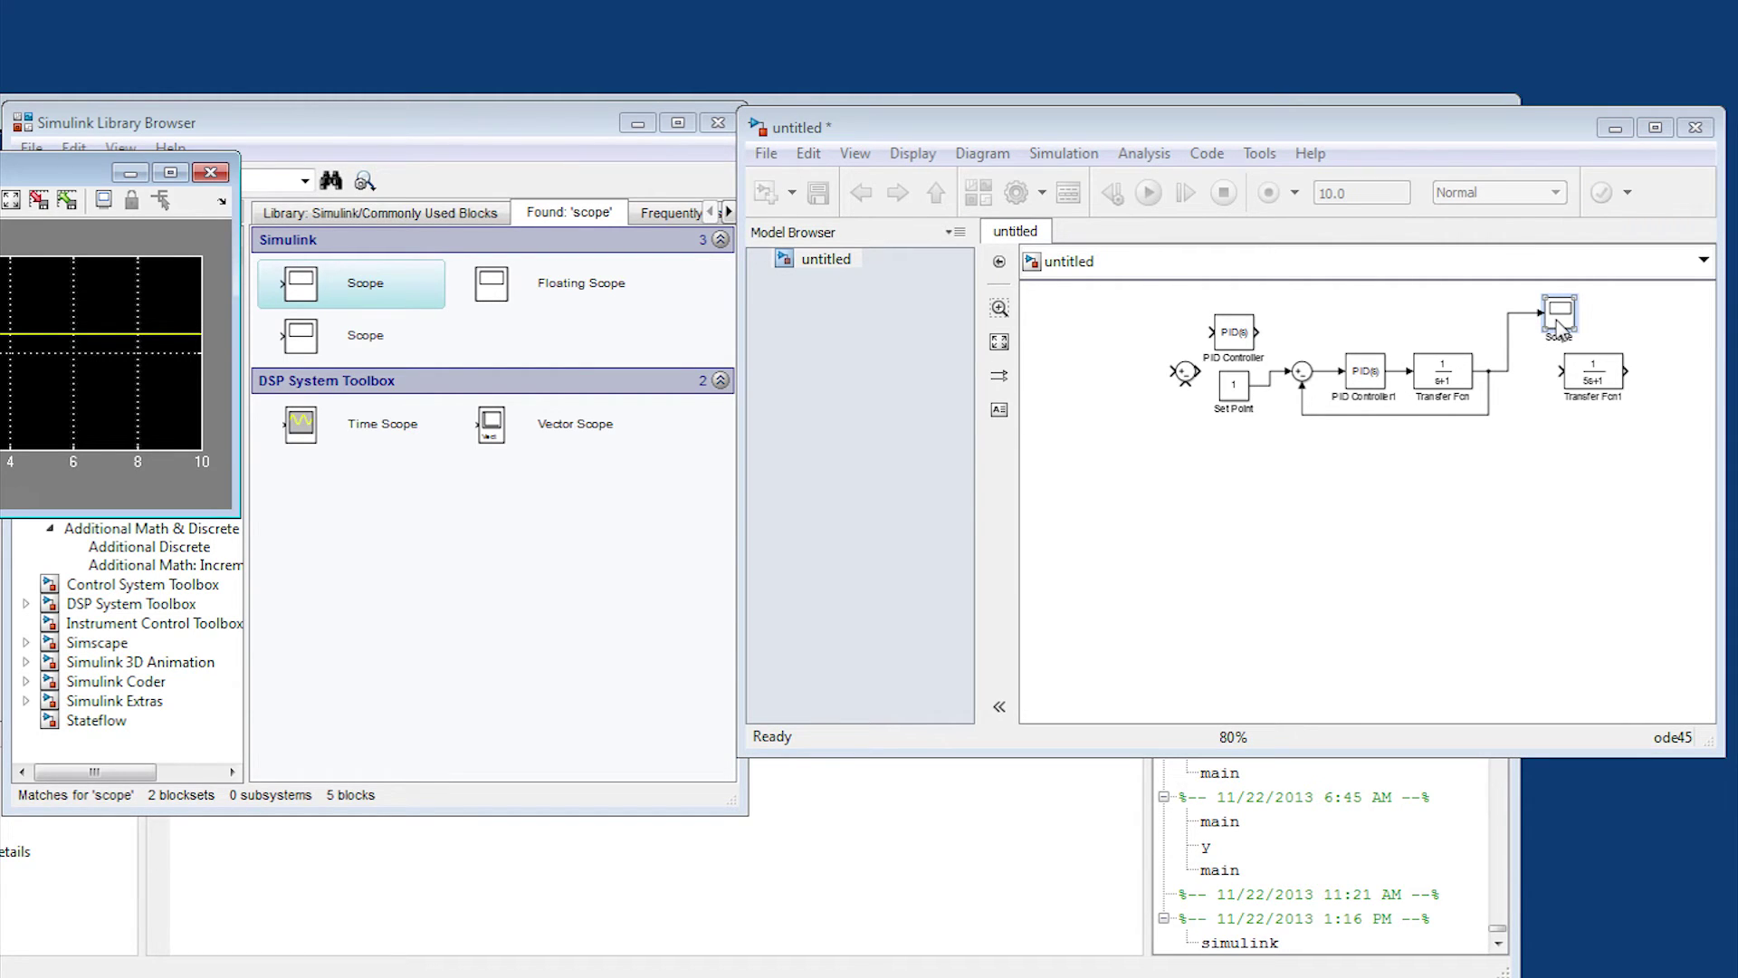
drag(2, 179, 1102, 388)
click(1112, 410)
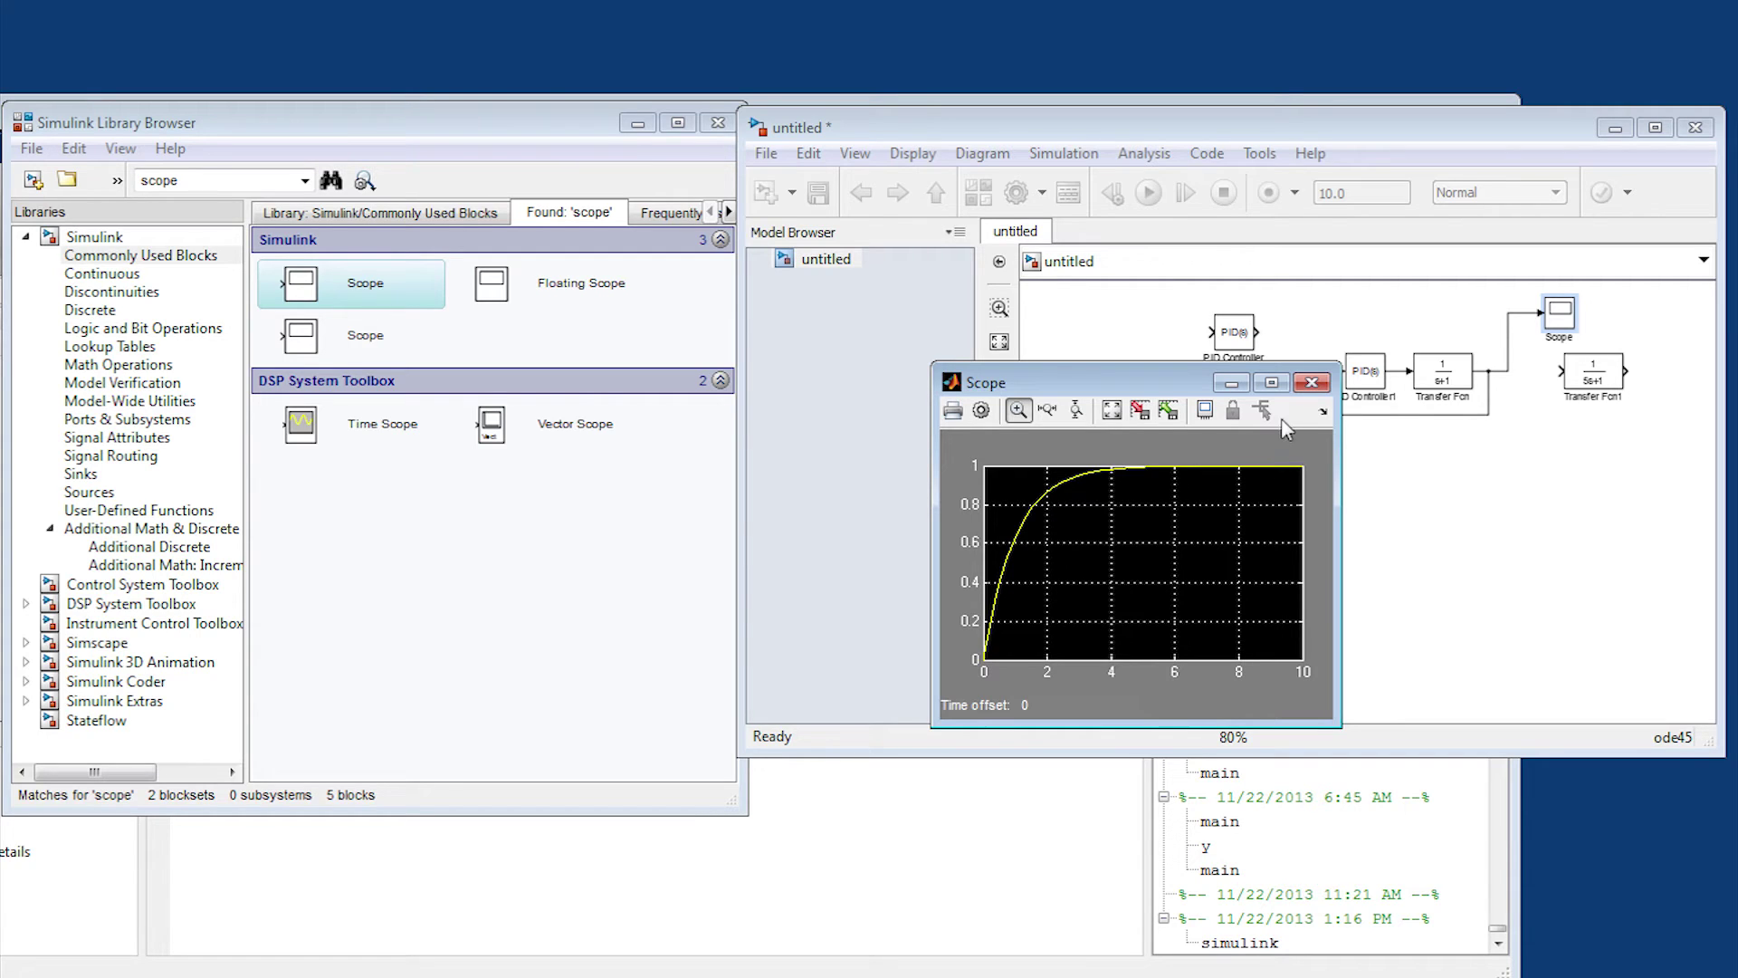
Step: Enter Proportional 5 and Integral 2 in PID Controller1 and re-simulate the model
click(1321, 387)
click(1357, 381)
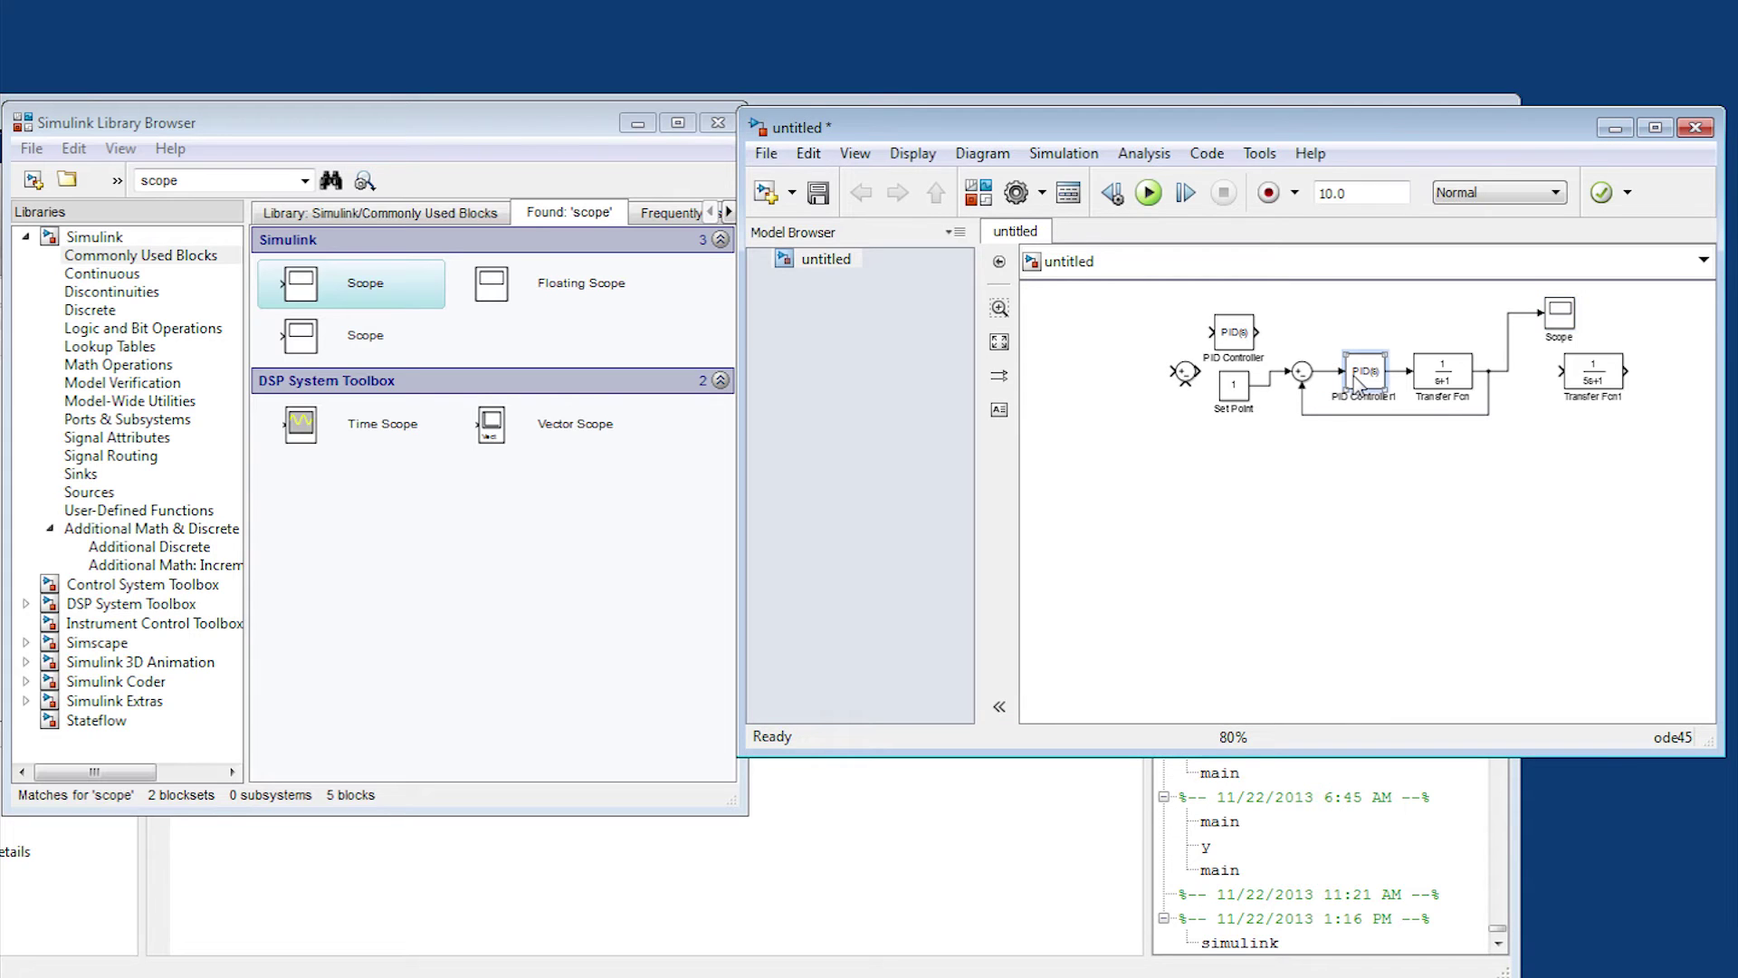
double_click(1357, 382)
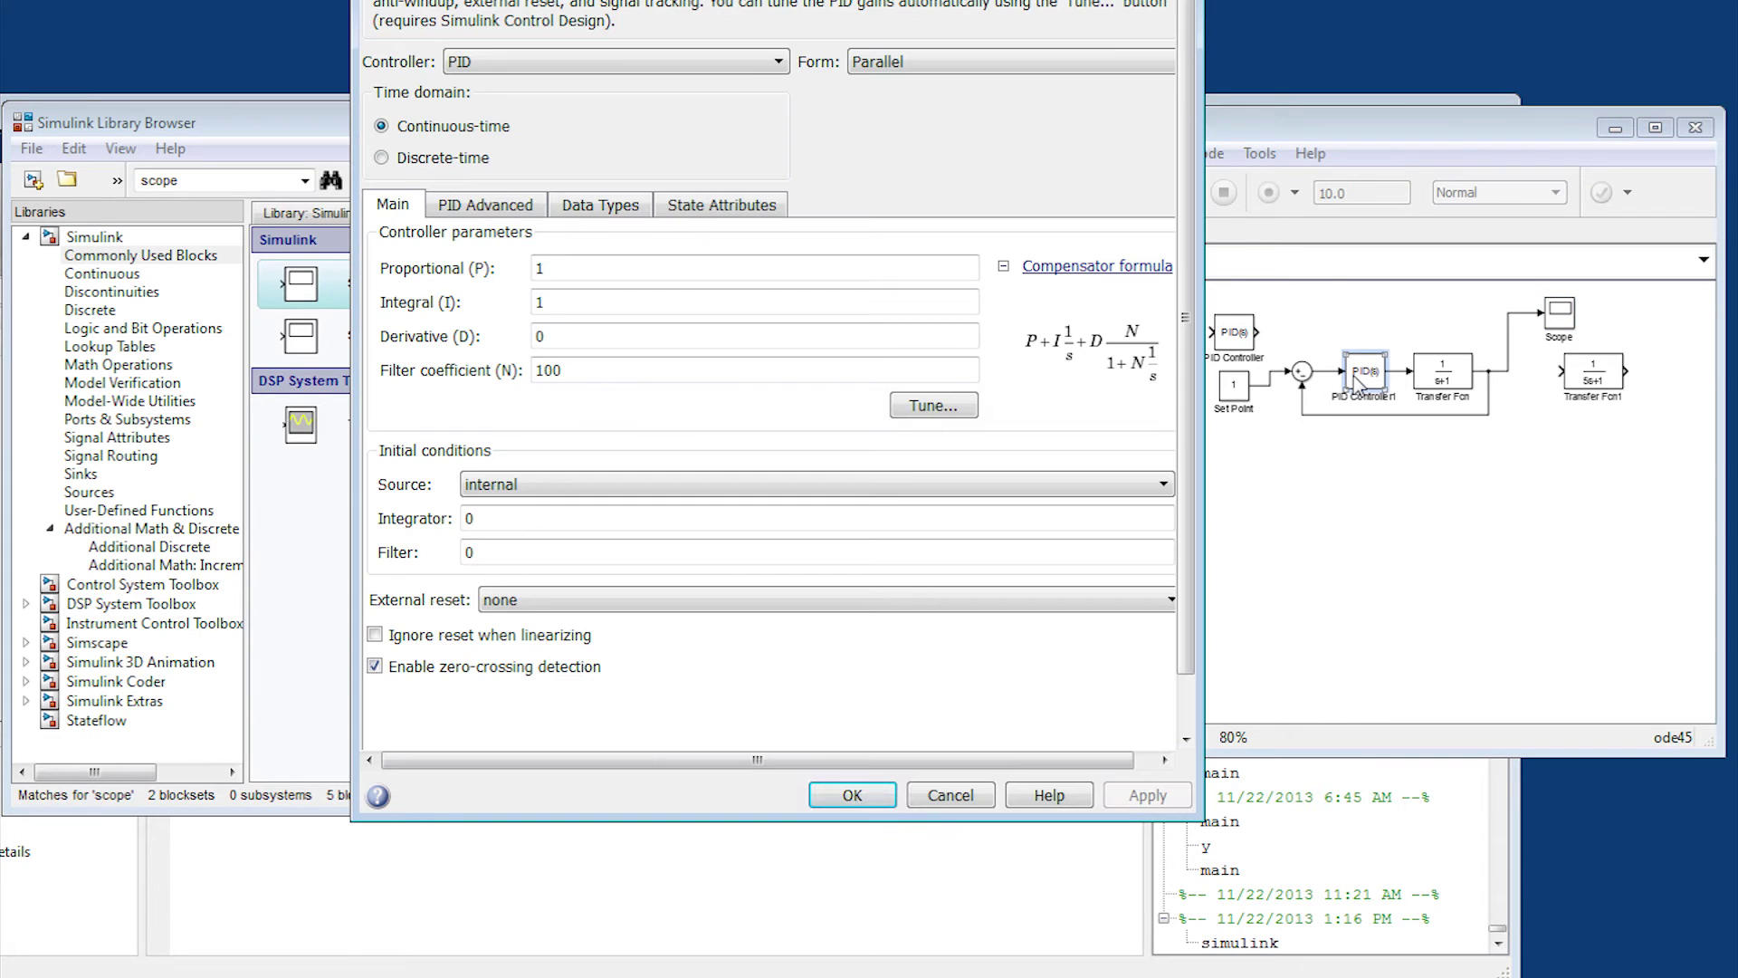
double_click(650, 272)
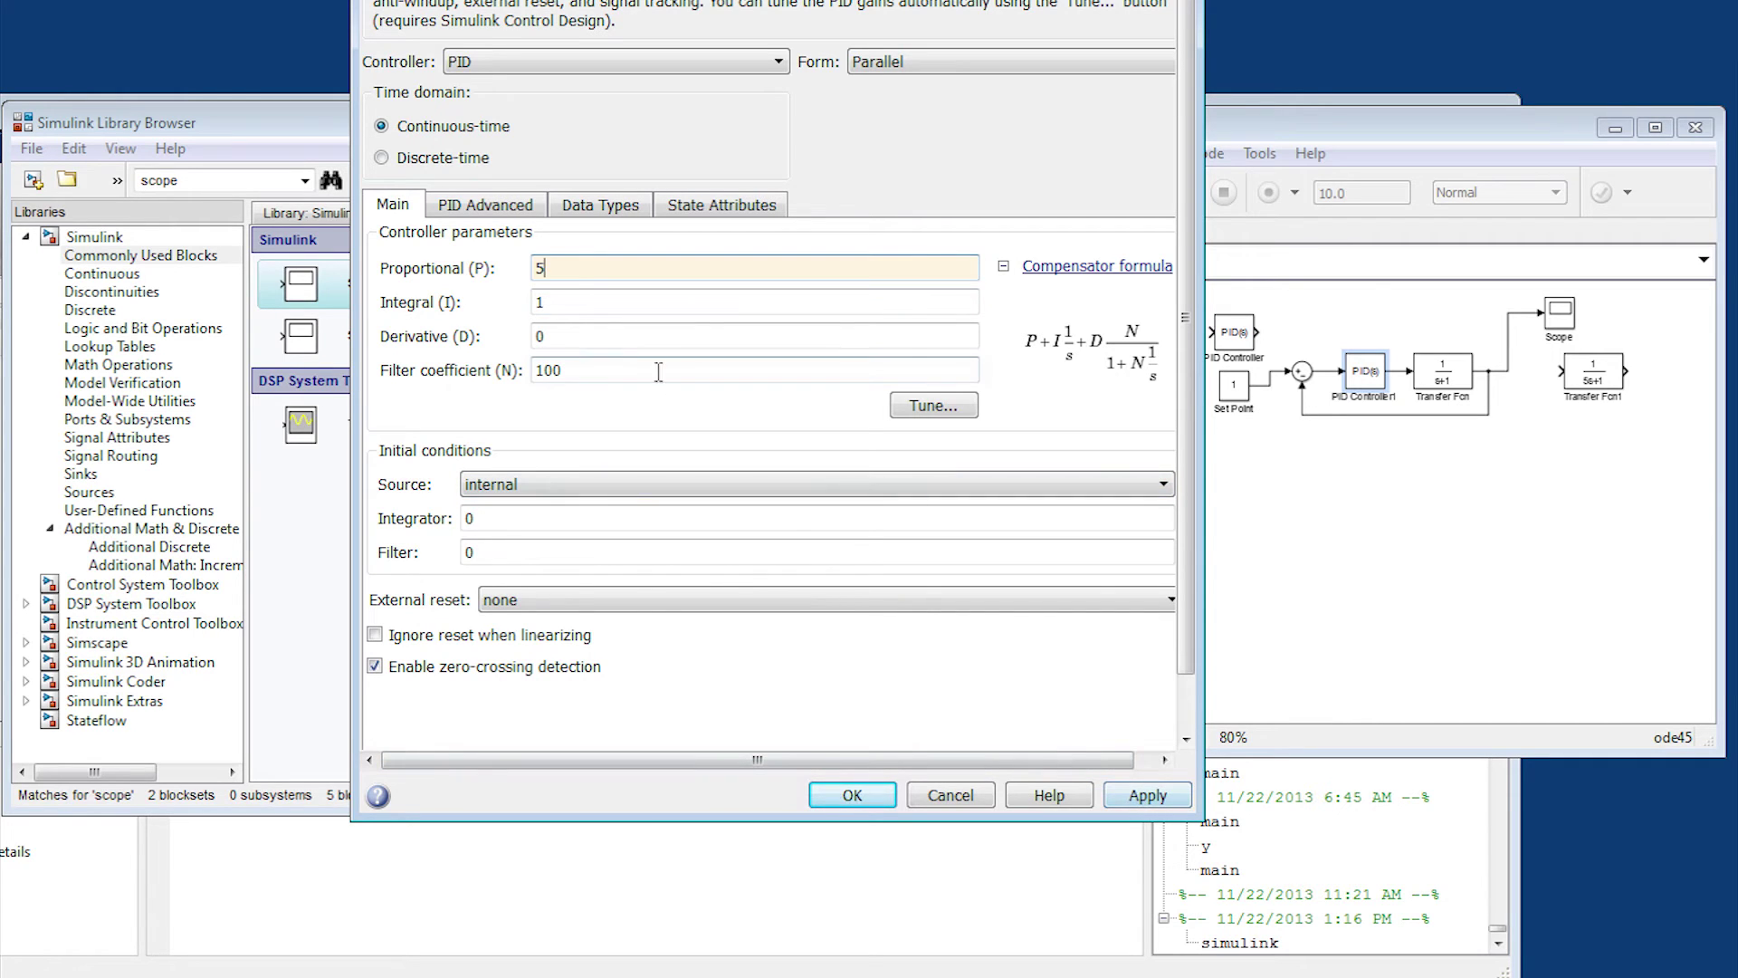
double_click(571, 303)
key(BackSpace)
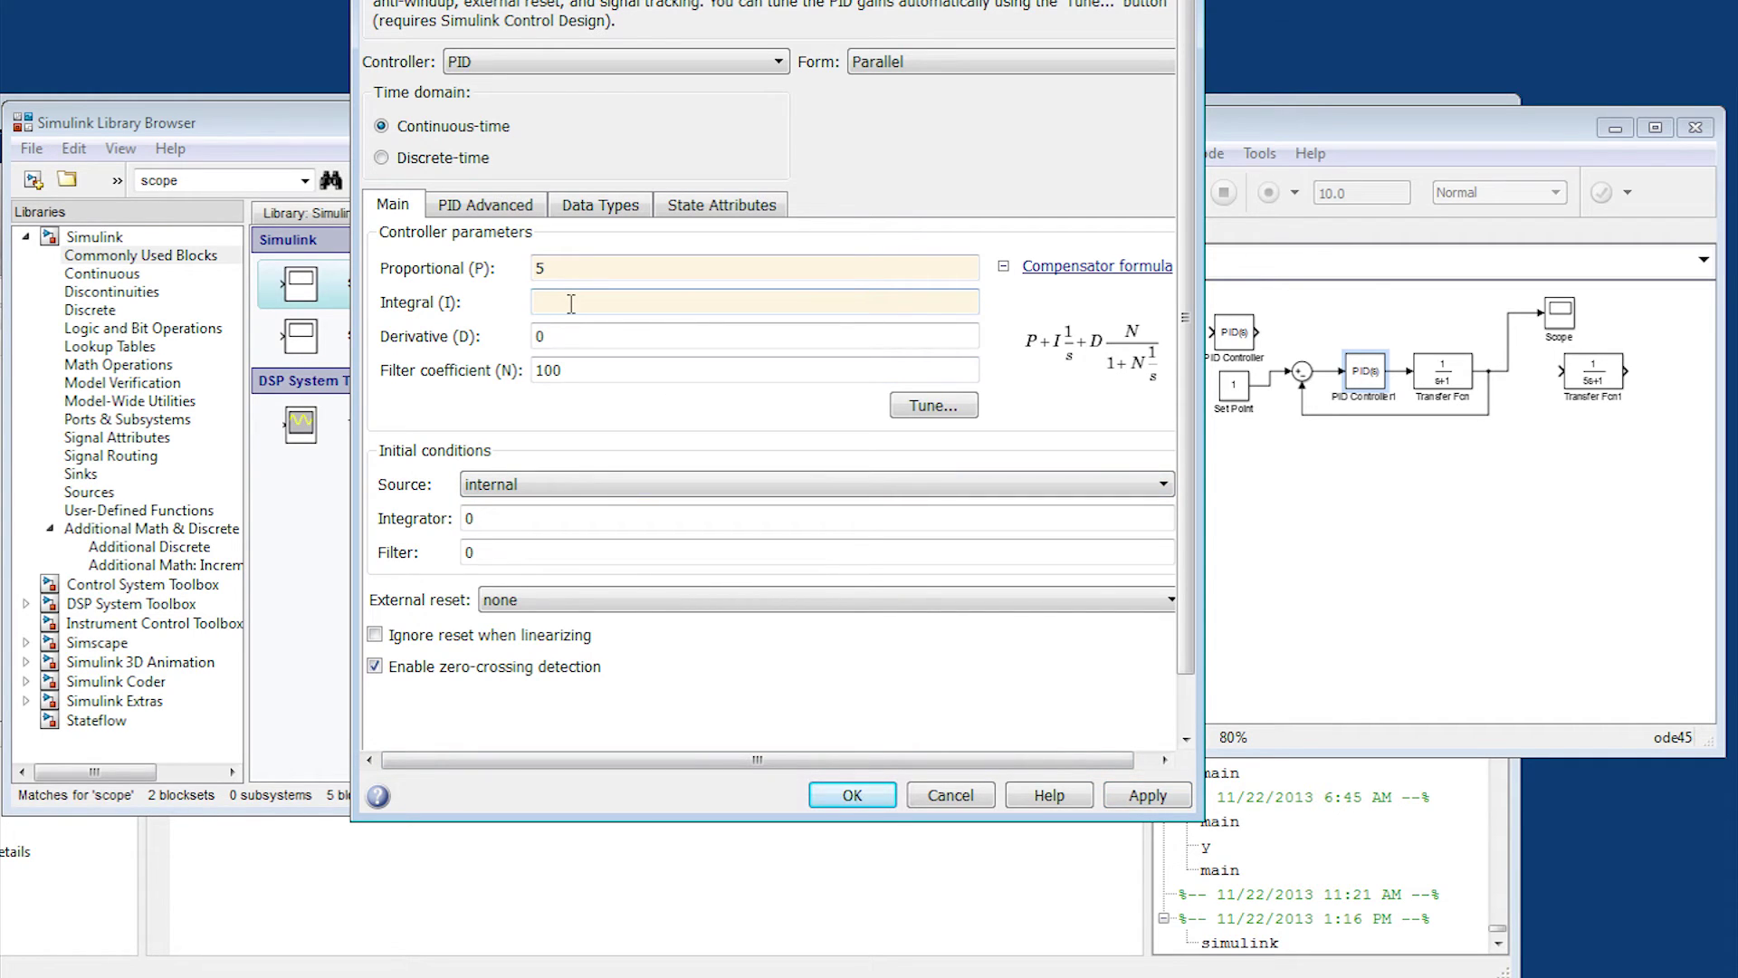
text(2)
click(1120, 796)
click(865, 796)
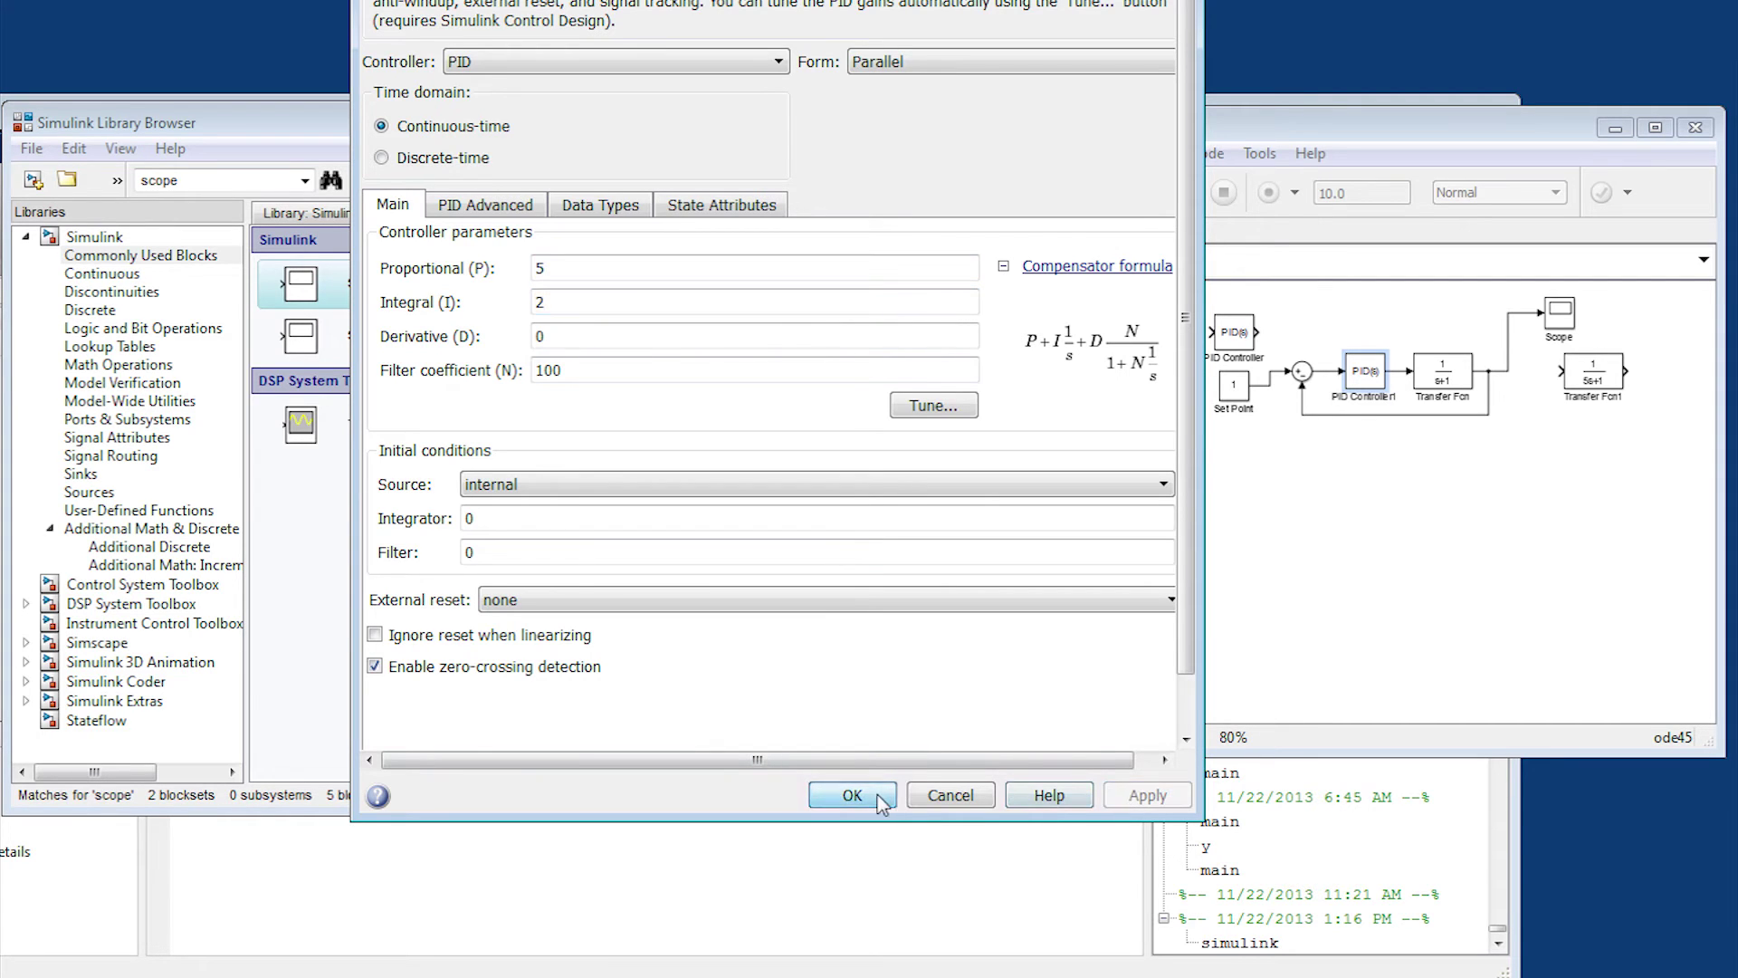
click(1148, 191)
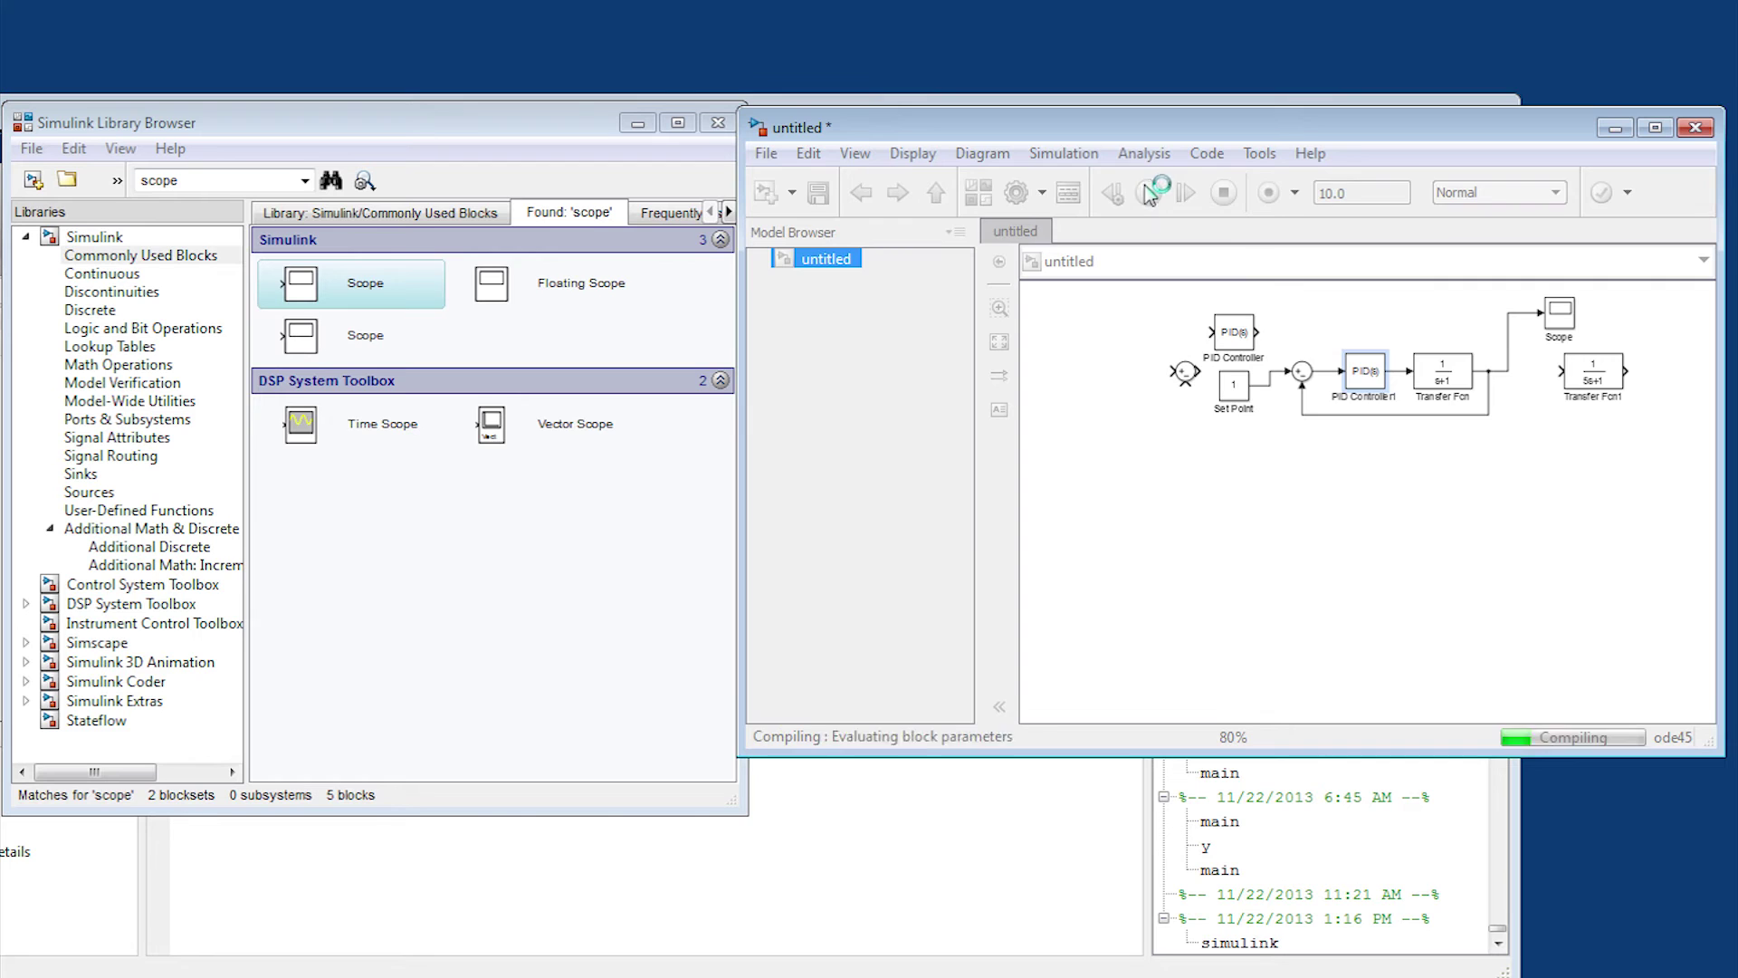
double_click(1559, 312)
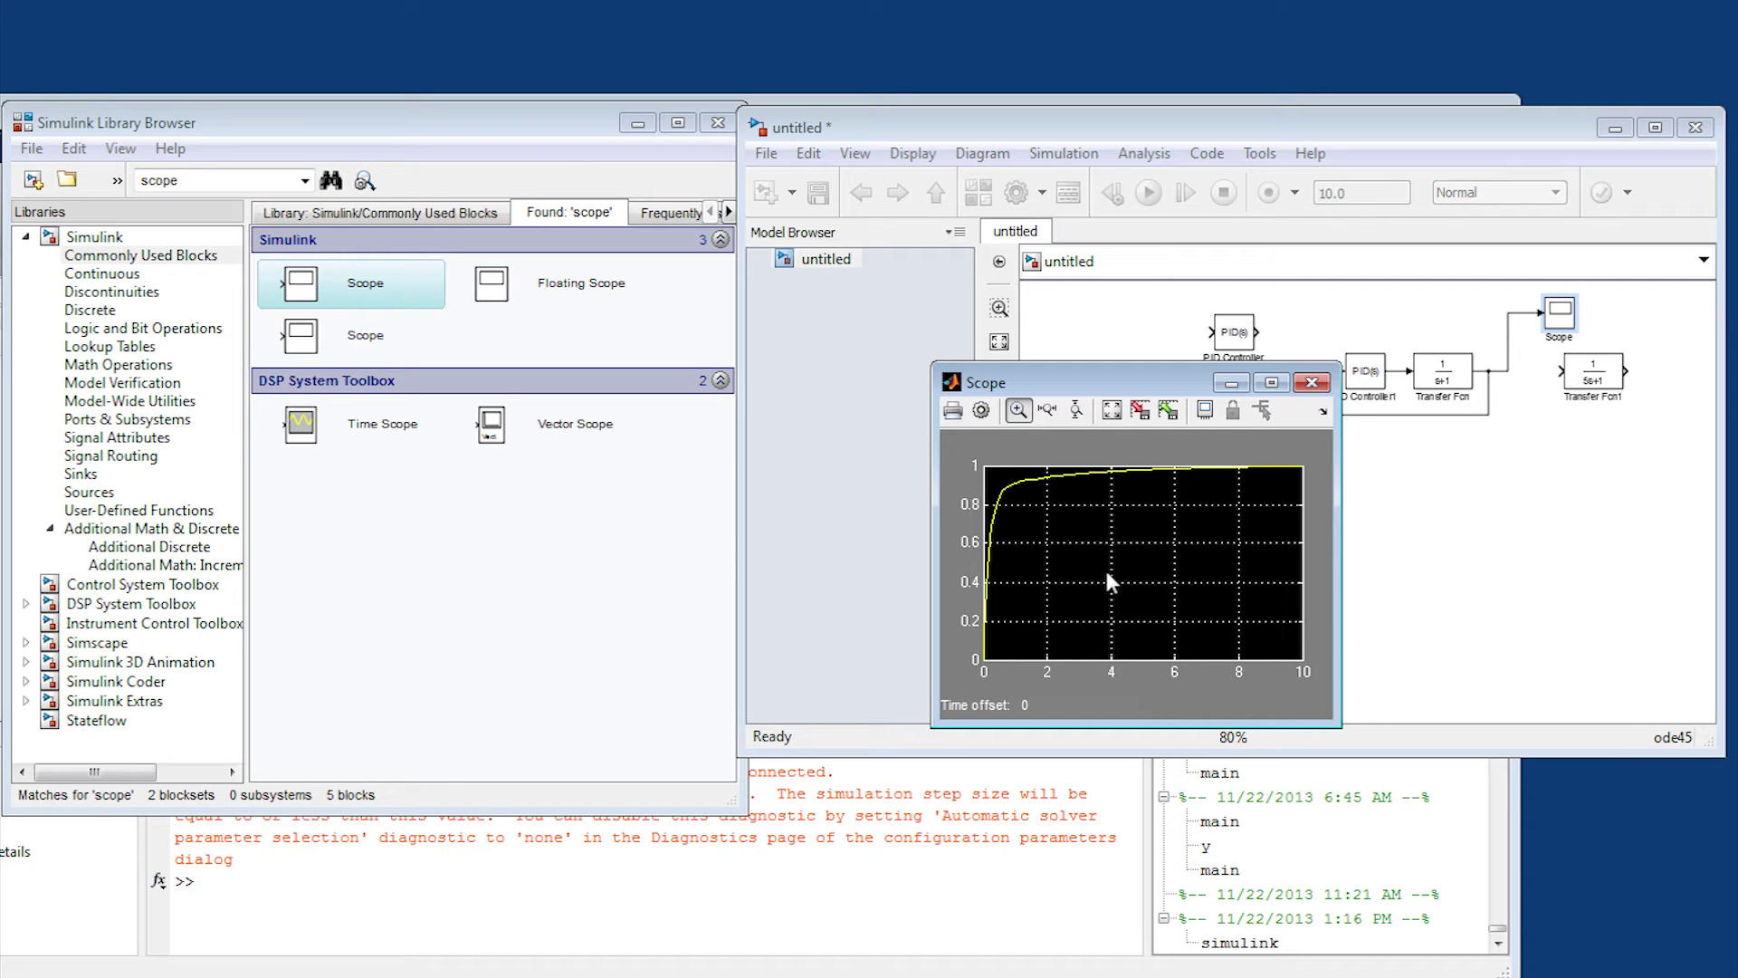
click(1311, 383)
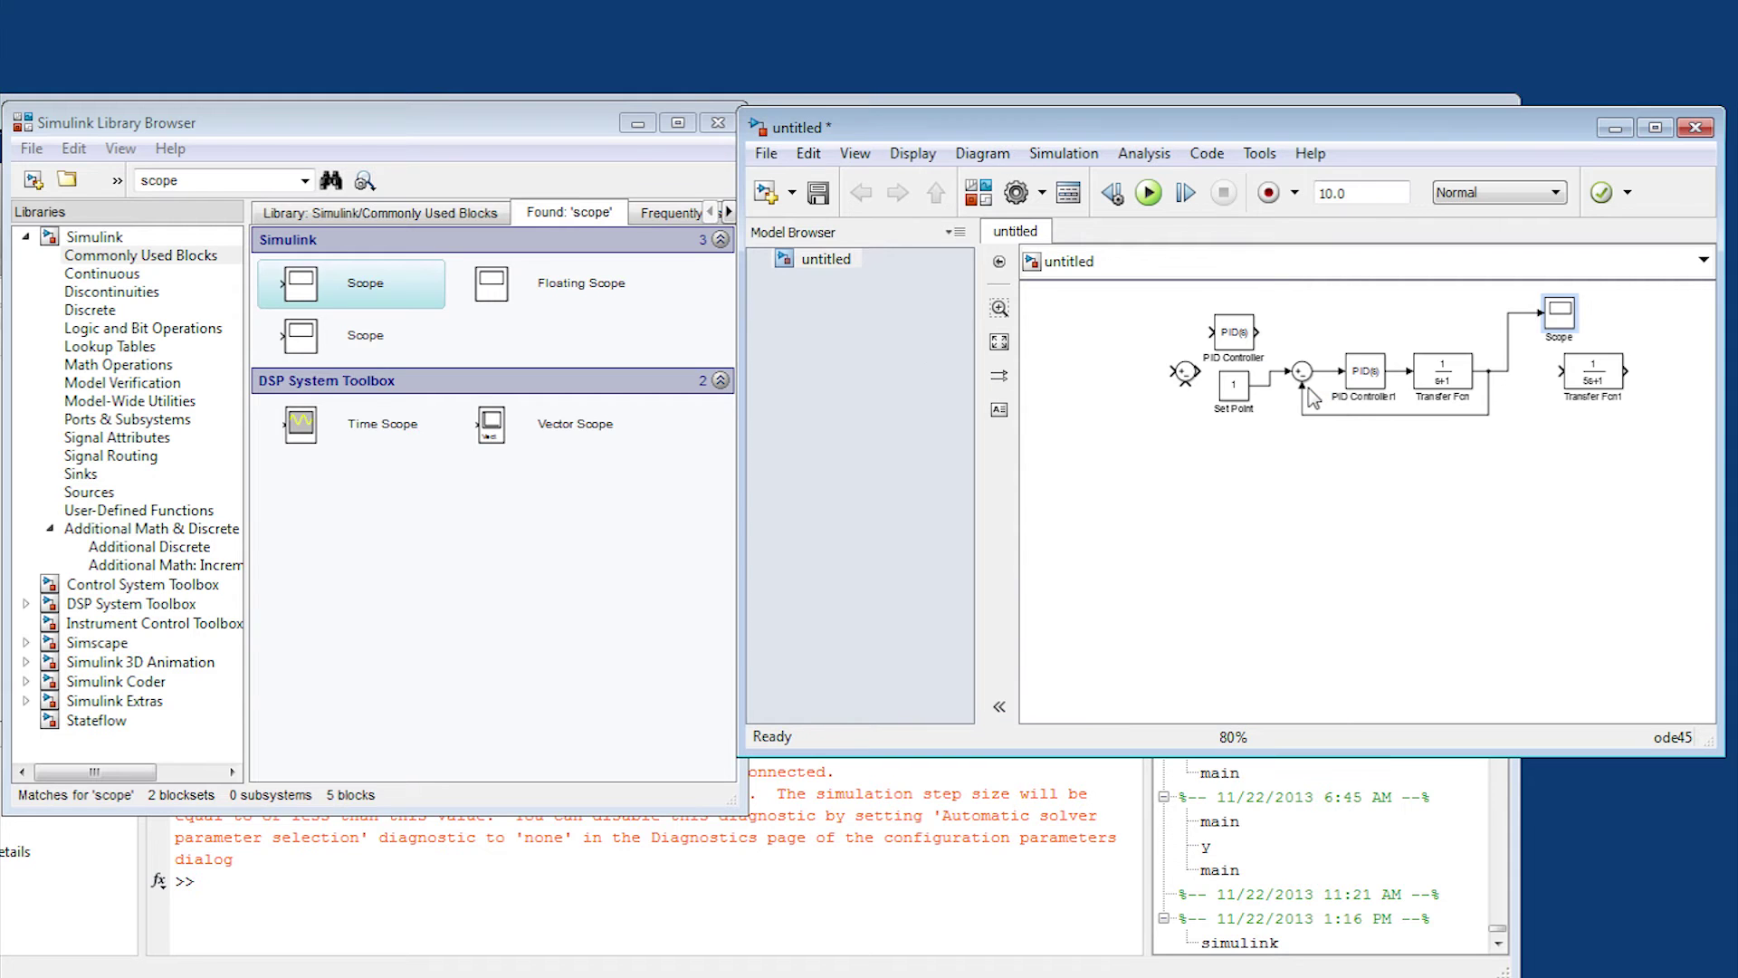
Step: Change PID Controller1's Integral gain to 10 and run the simulation
double_click(1368, 375)
double_click(646, 294)
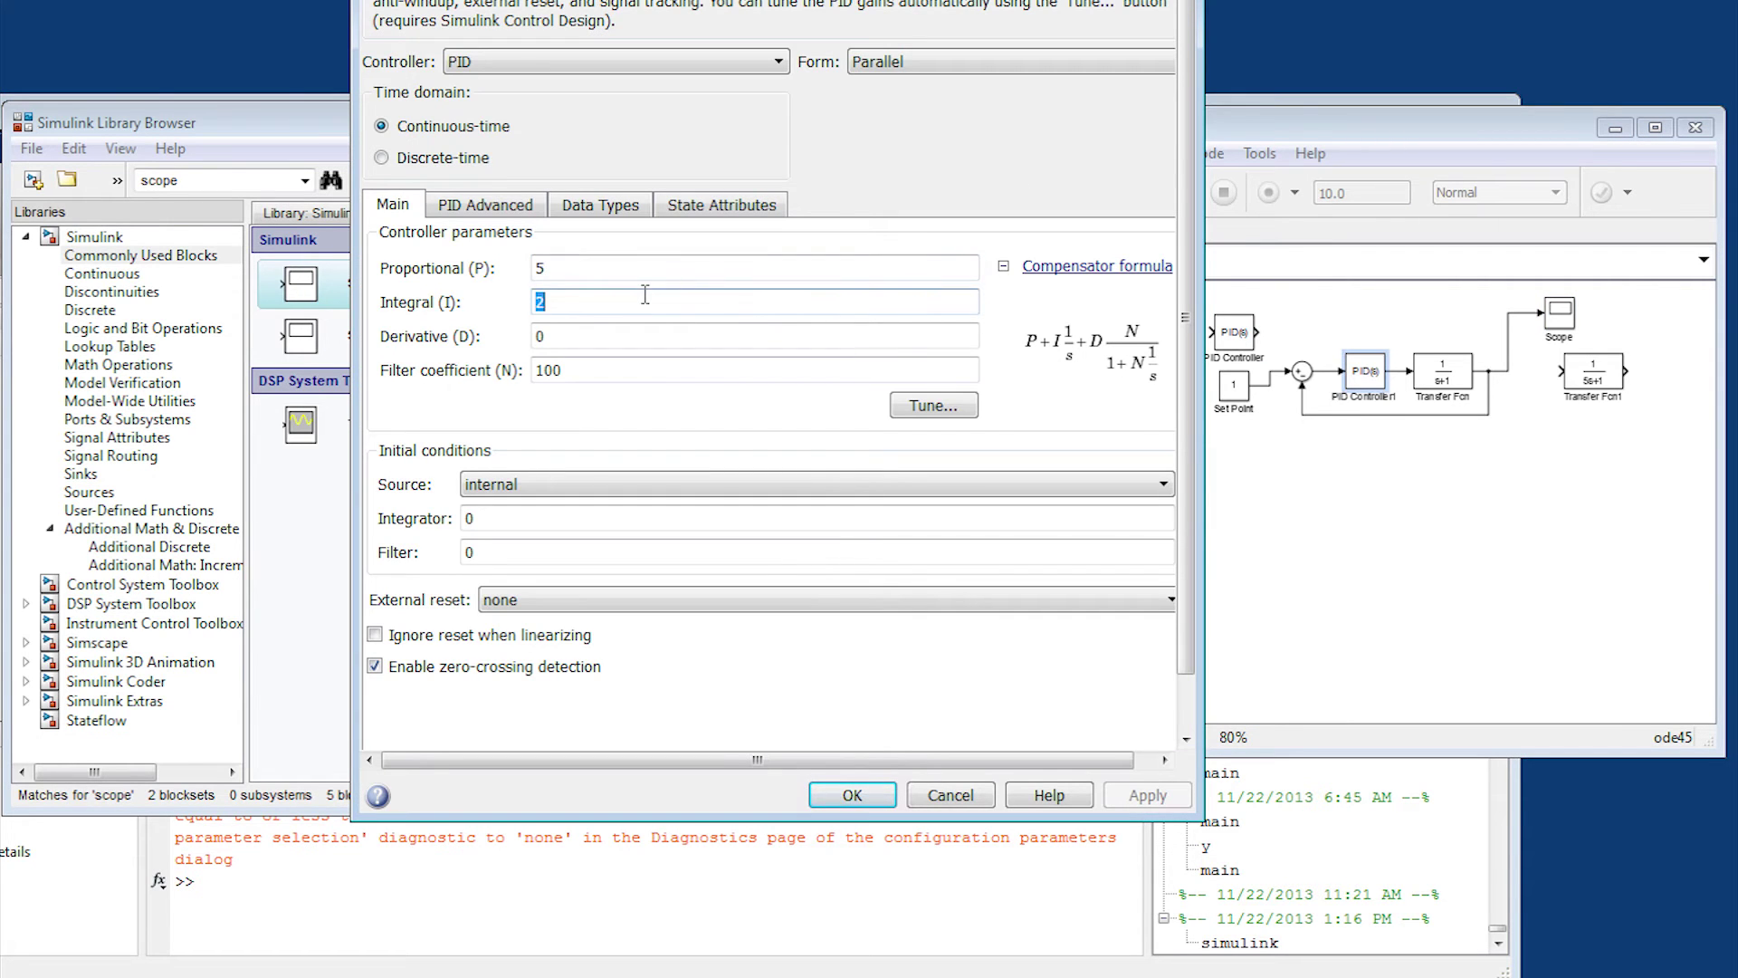
key(BackSpace)
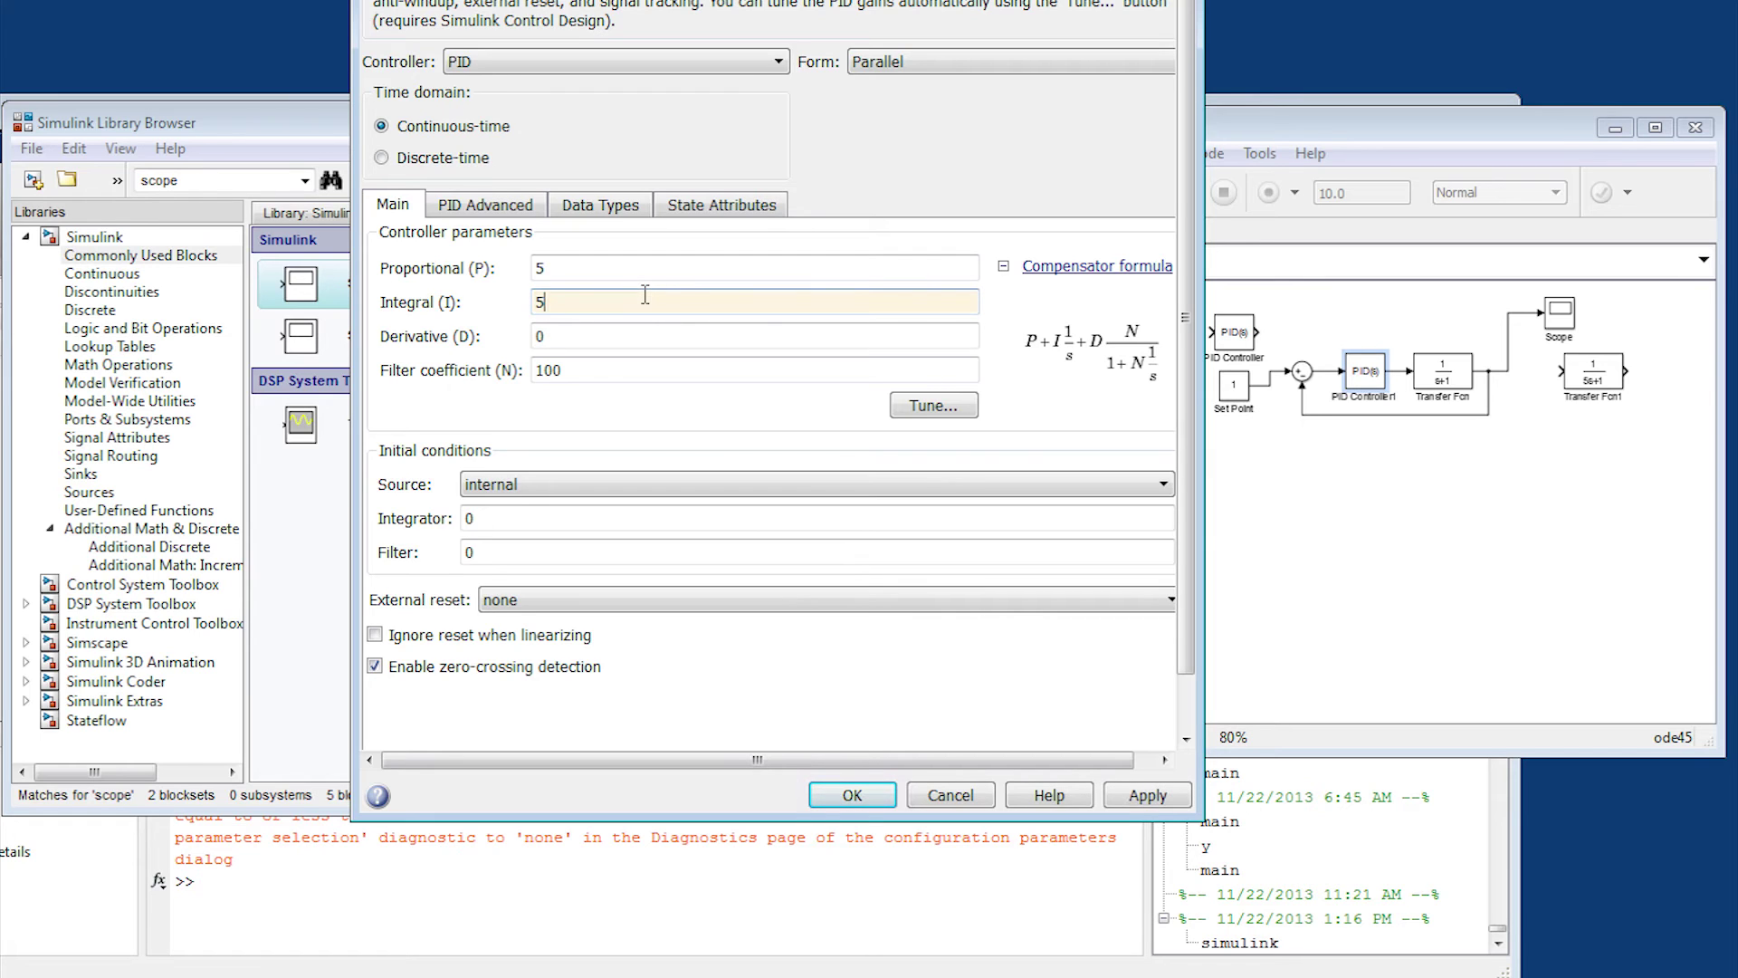
text(10)
click(1146, 794)
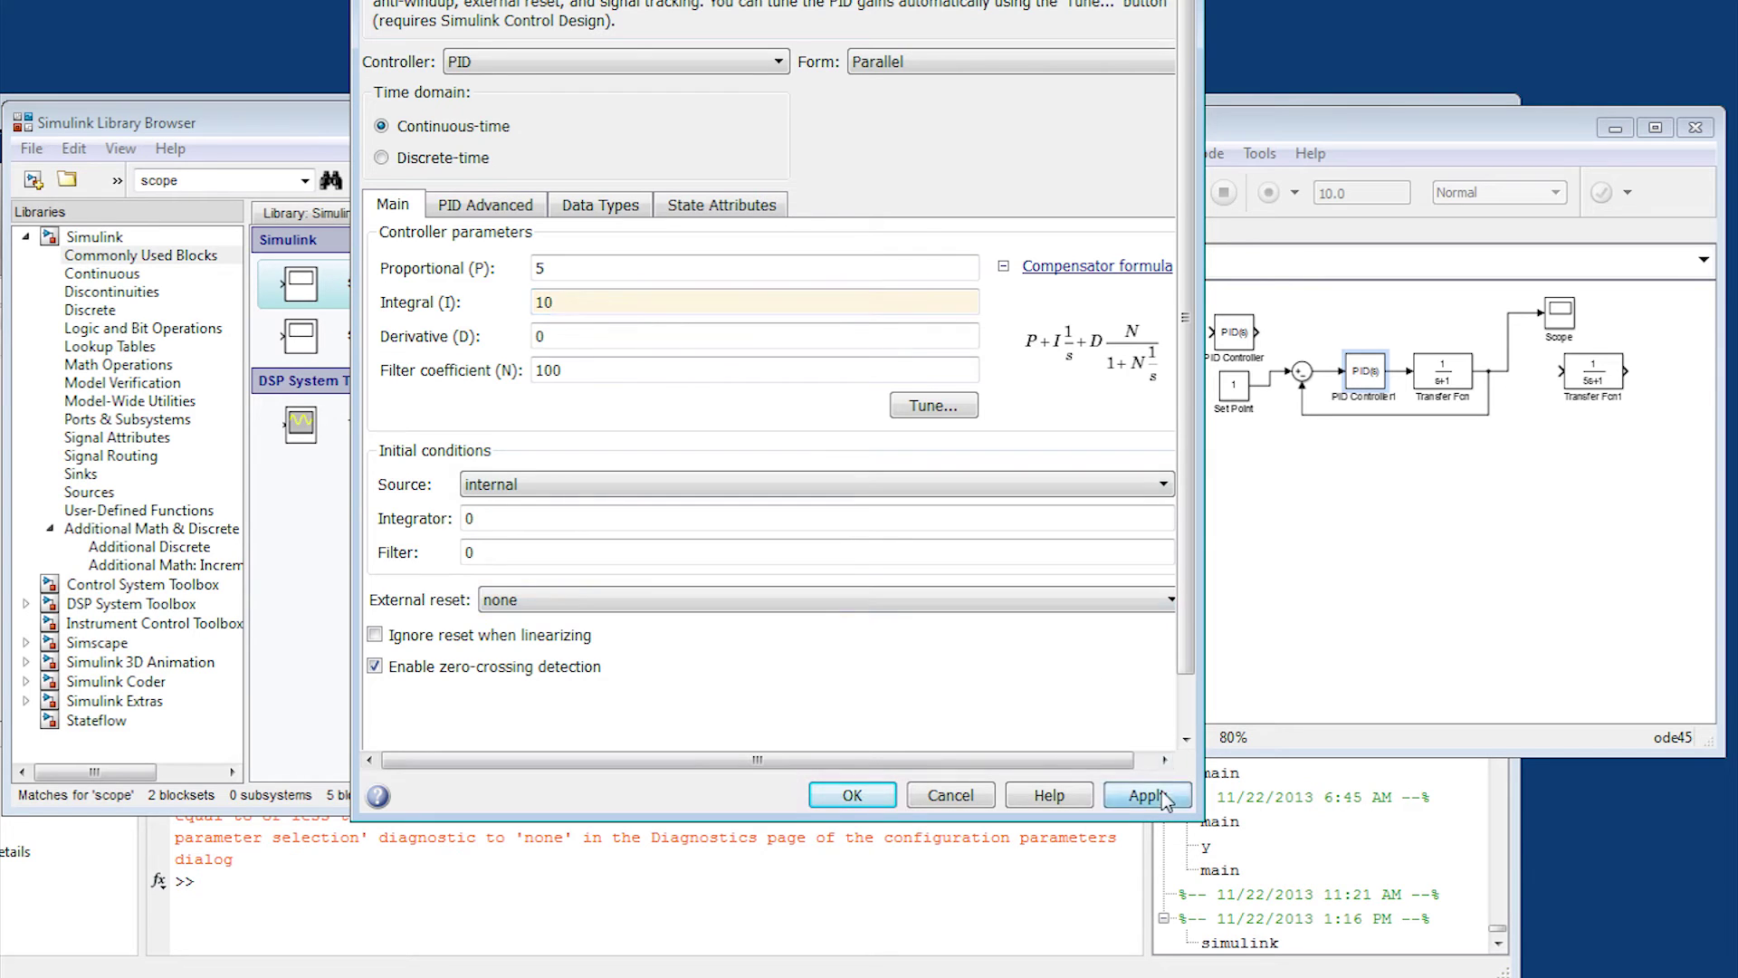
click(852, 795)
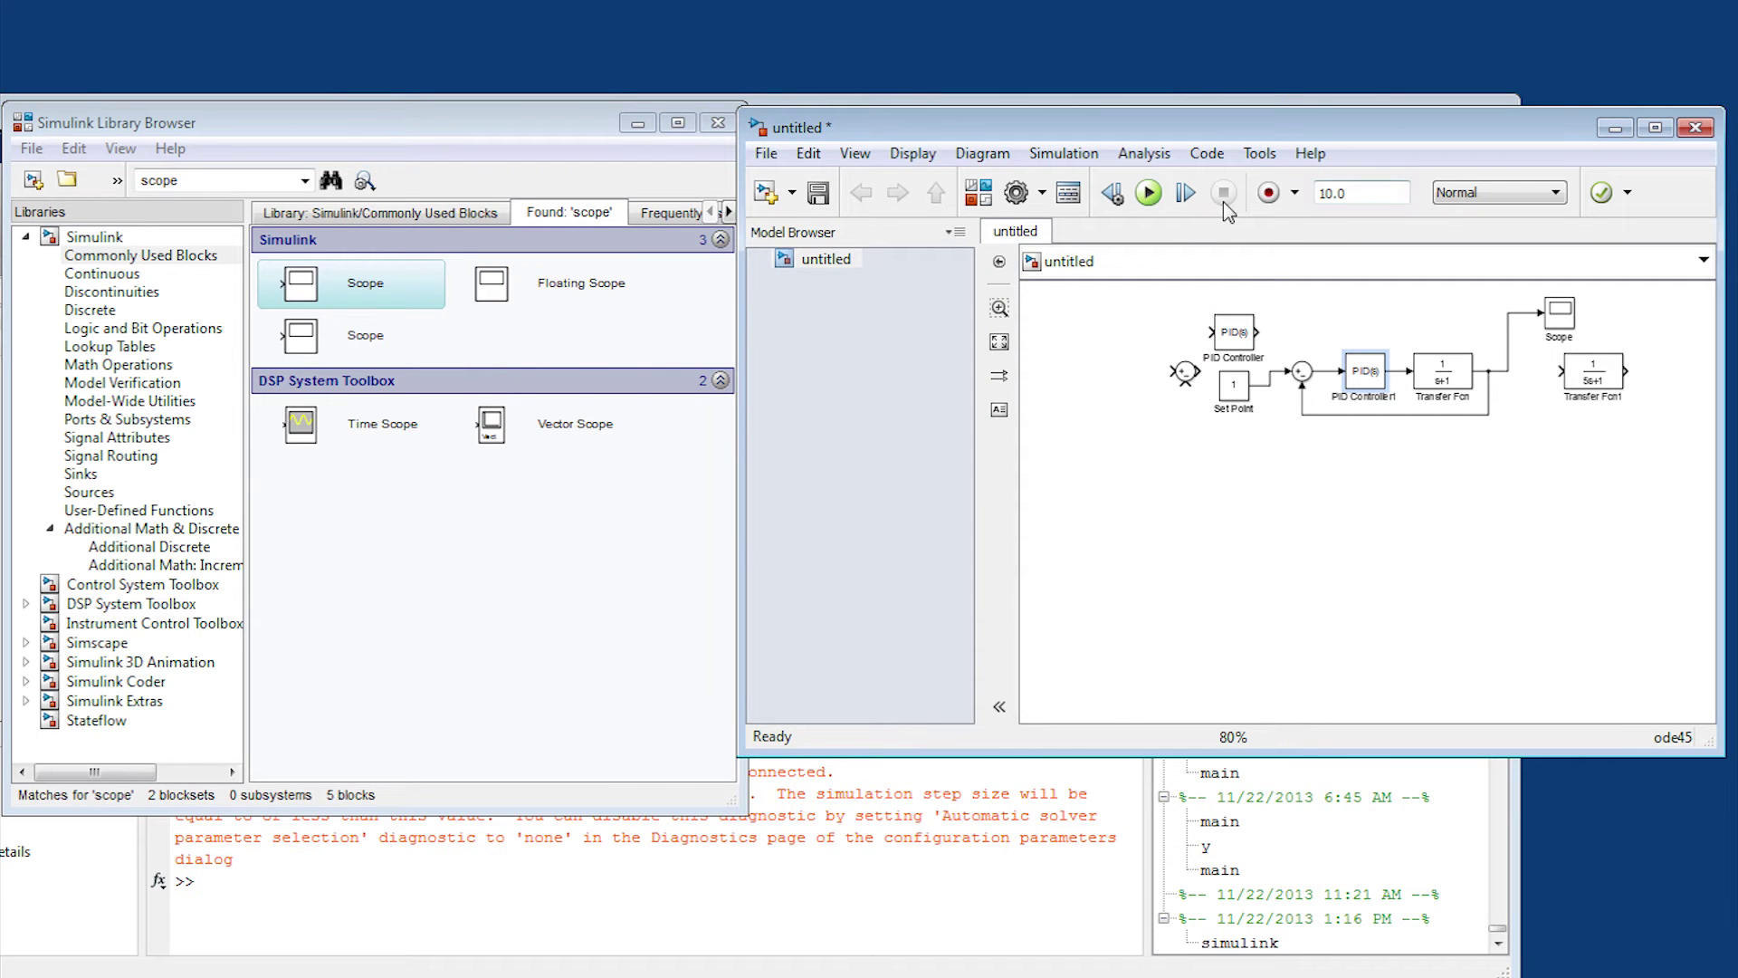
click(1148, 192)
Step: Open the Scope, autoscale the step response, and move the plot window aside
double_click(1557, 318)
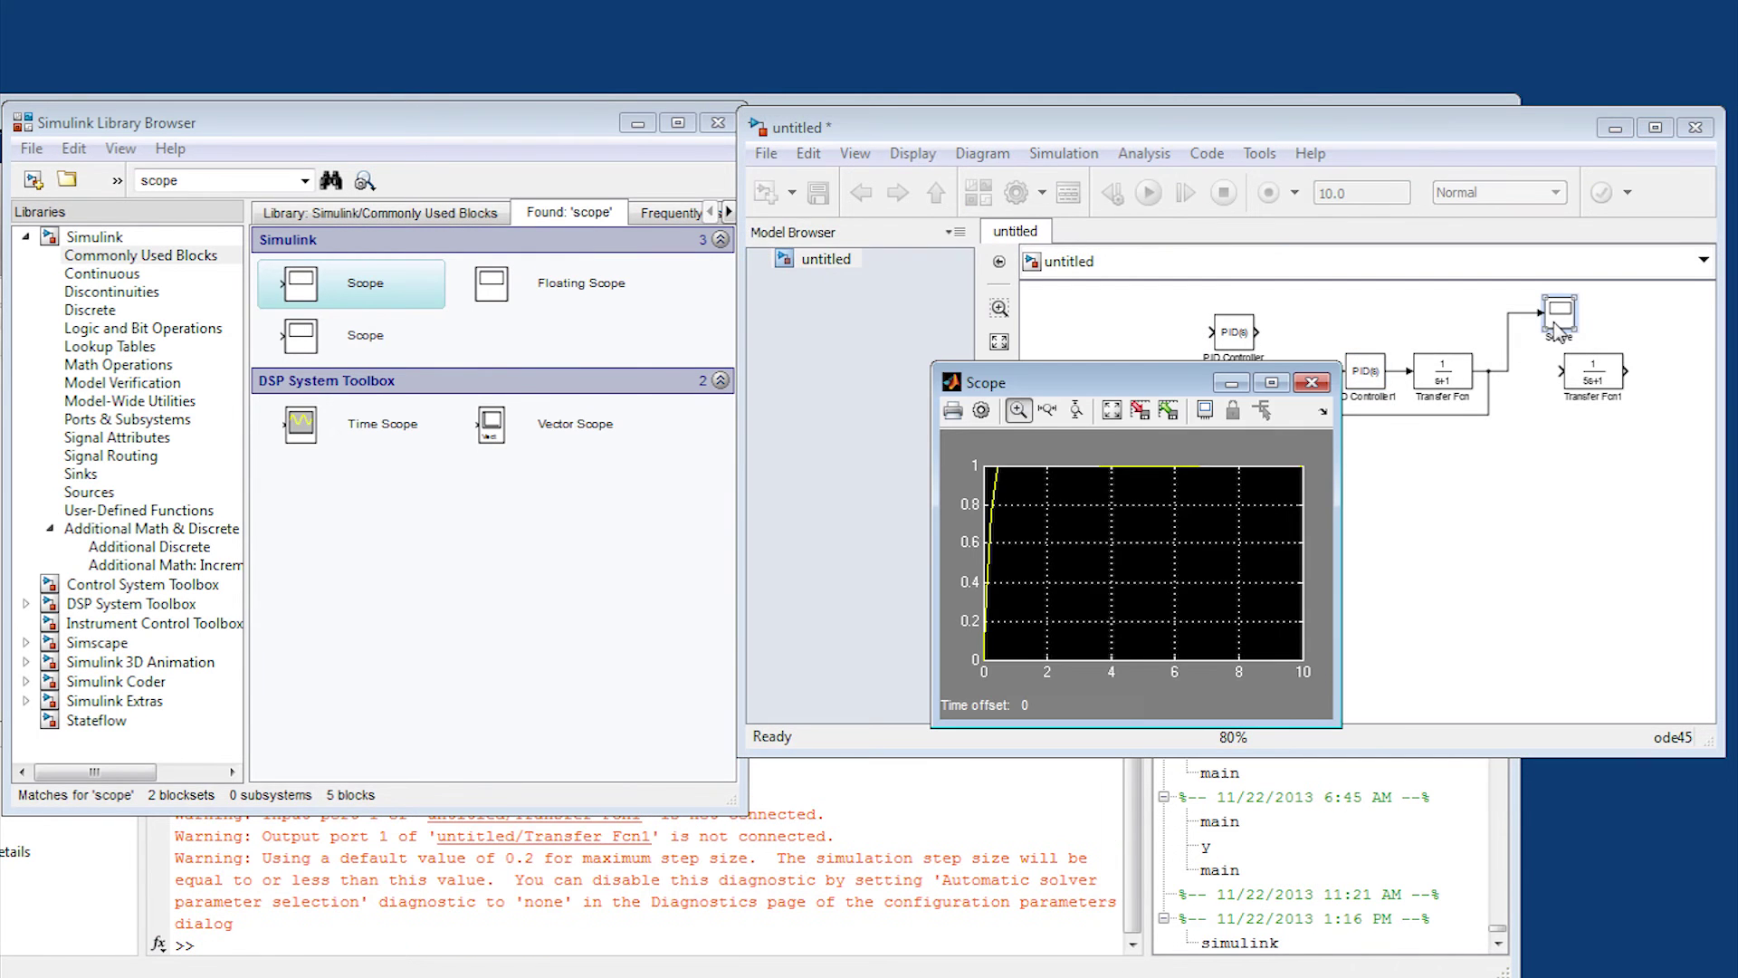
click(1113, 413)
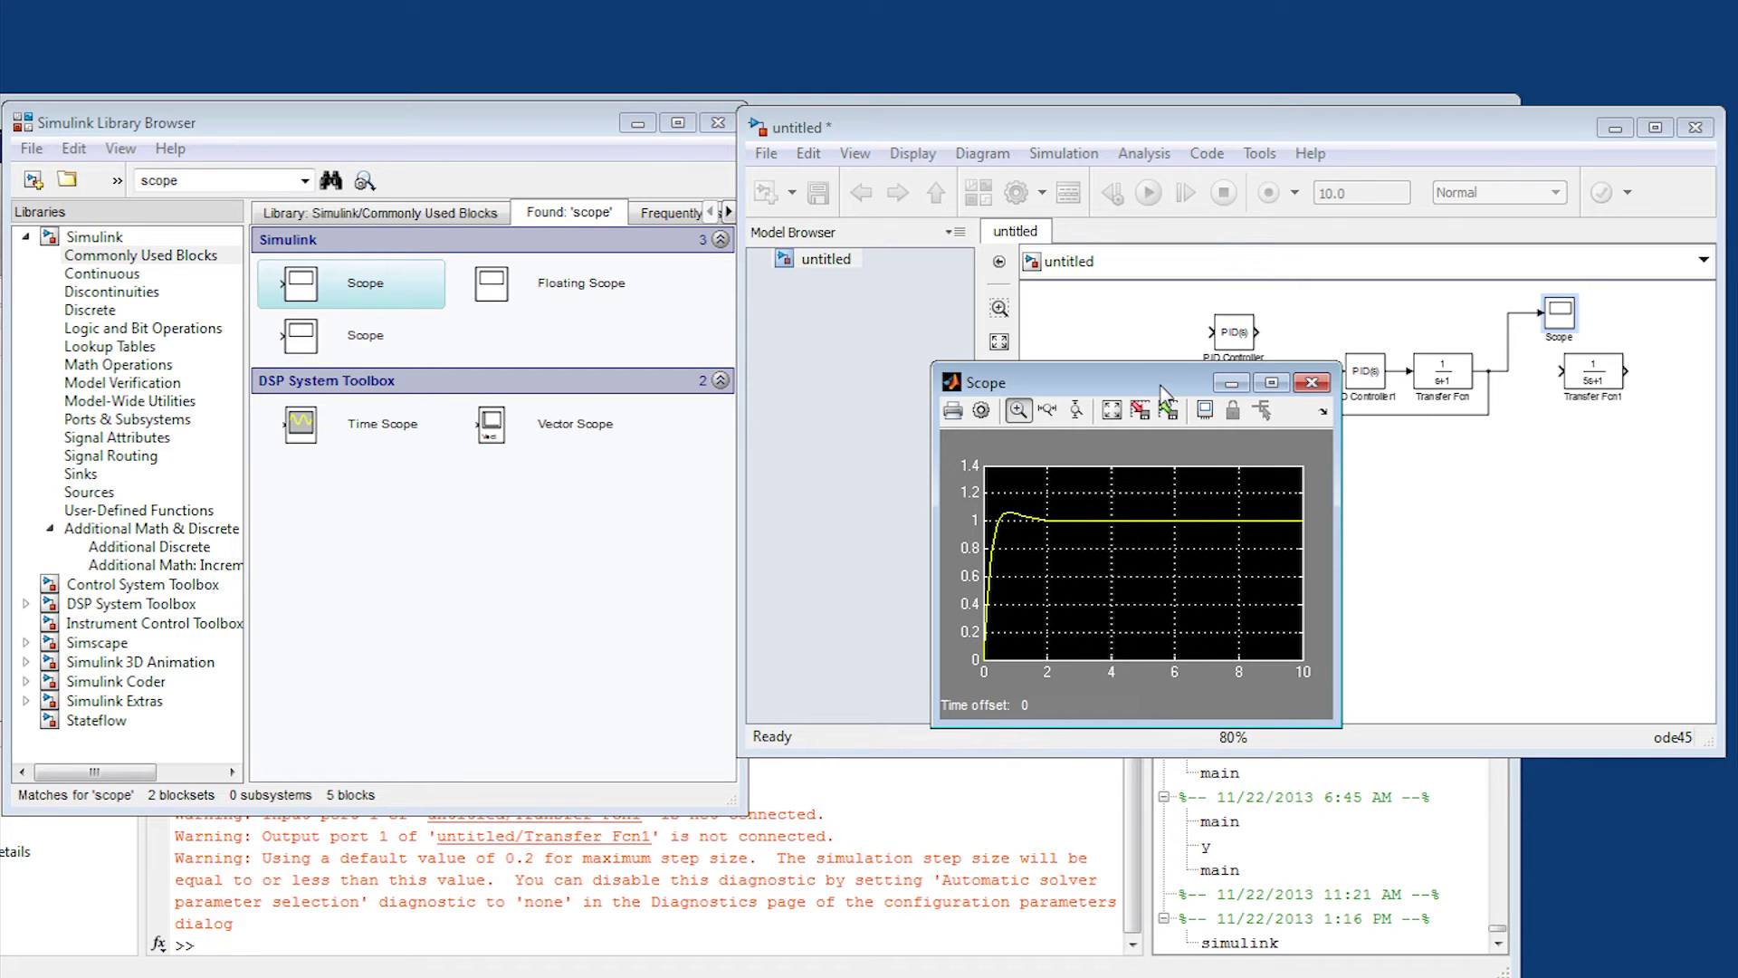
drag(1160, 387, 839, 338)
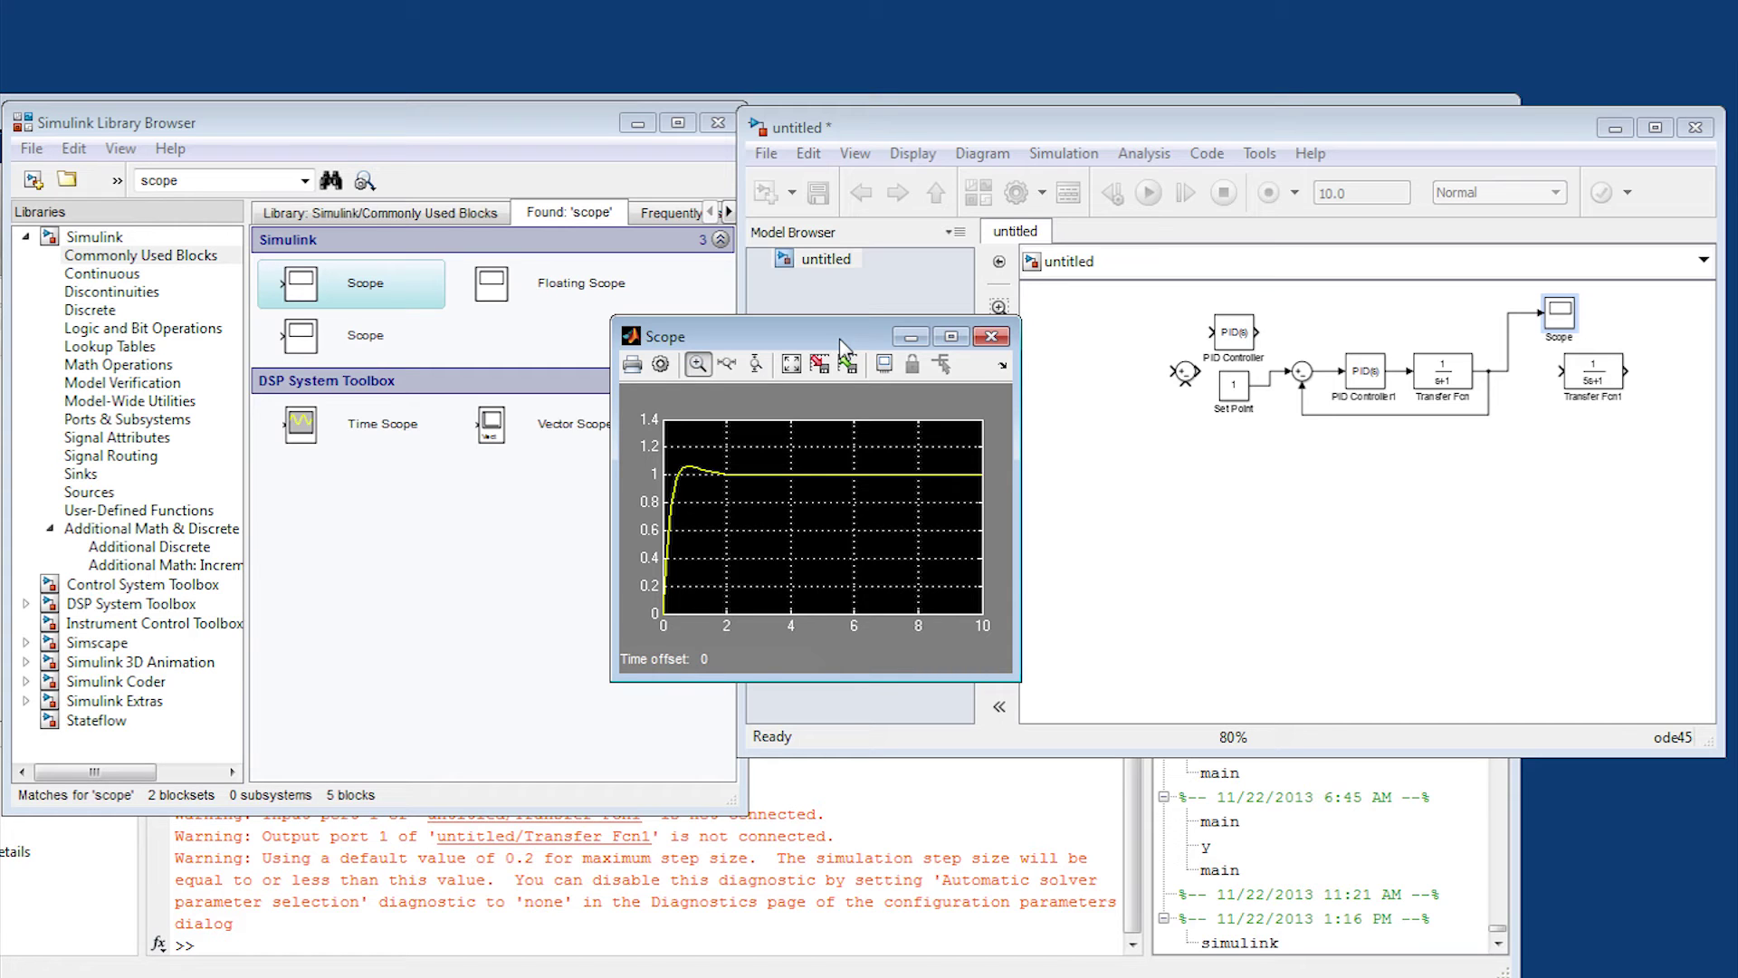
Step: Move the outer PID Controller upward and add a Slider Gain block found by searching 'slider'
click(1237, 340)
drag(1236, 340, 1198, 305)
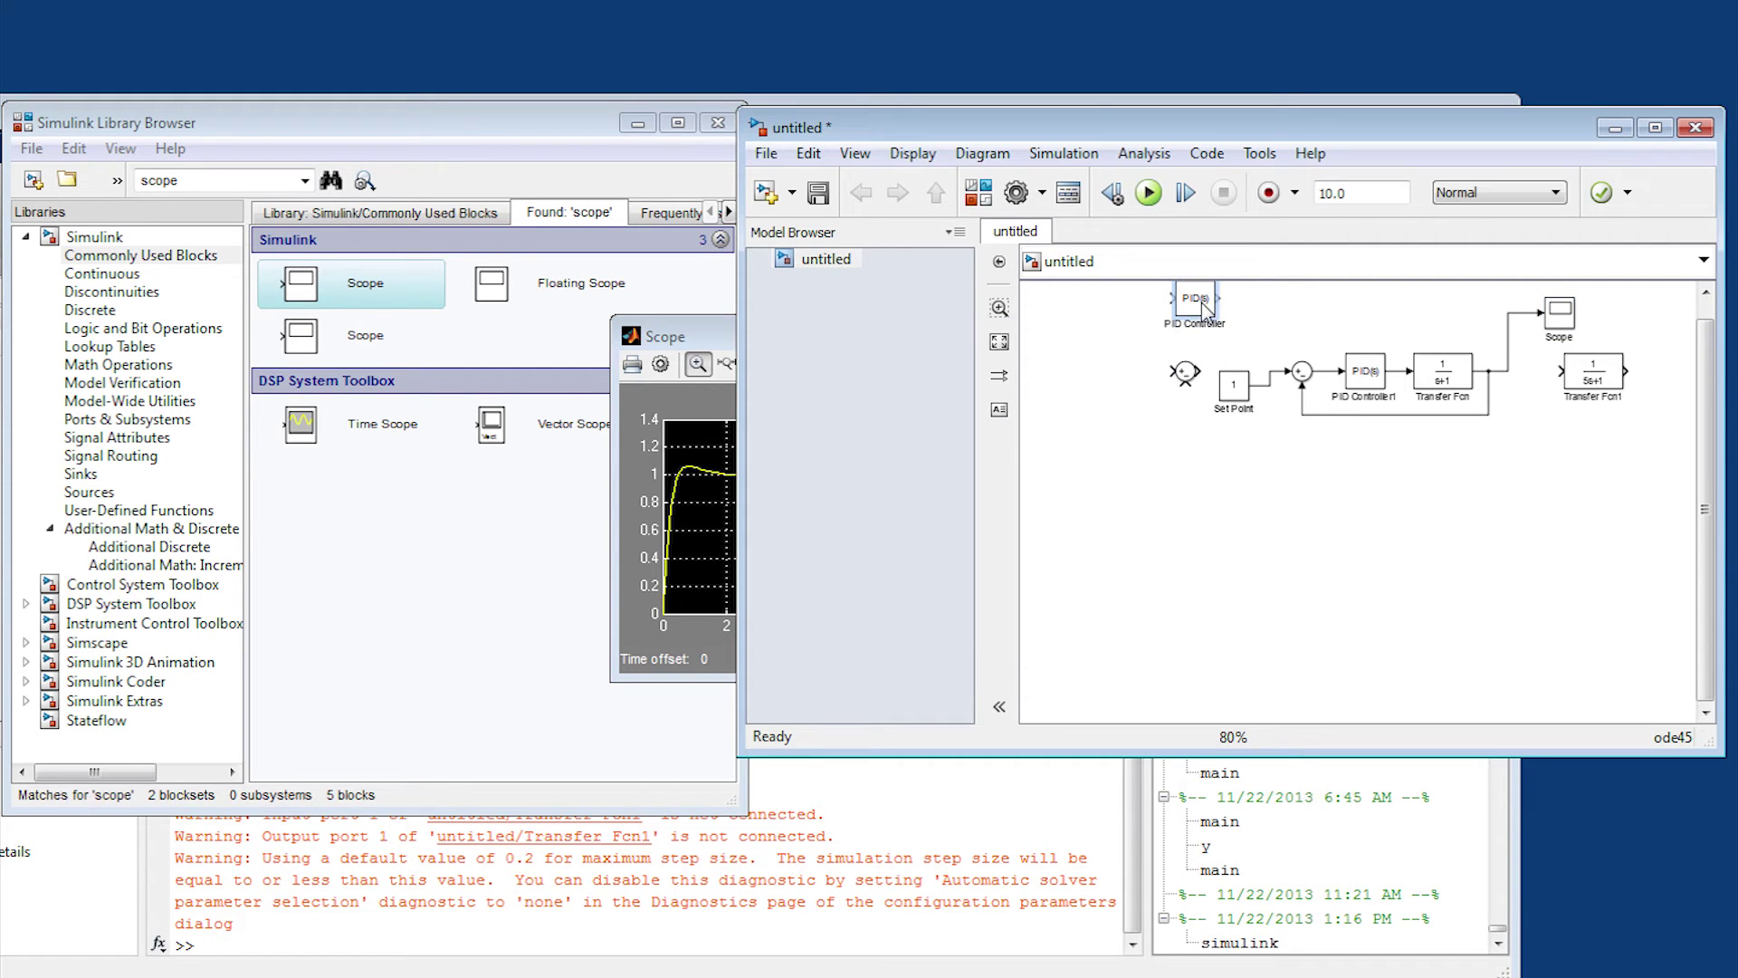
click(107, 456)
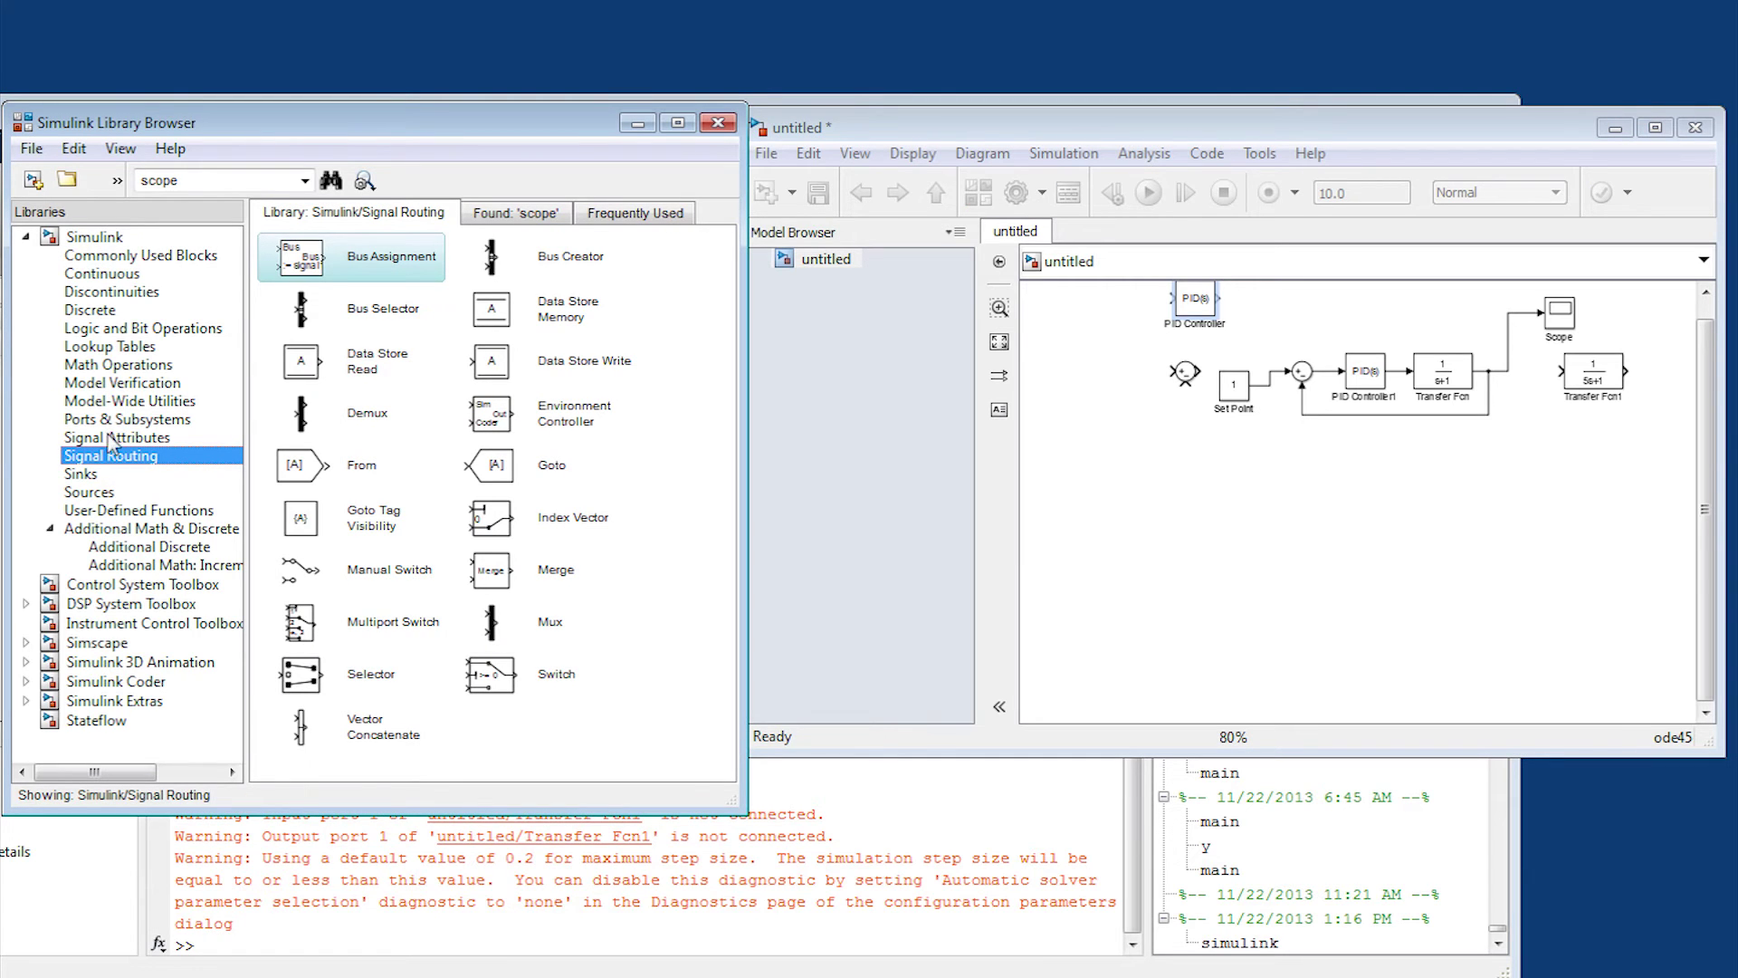
click(116, 274)
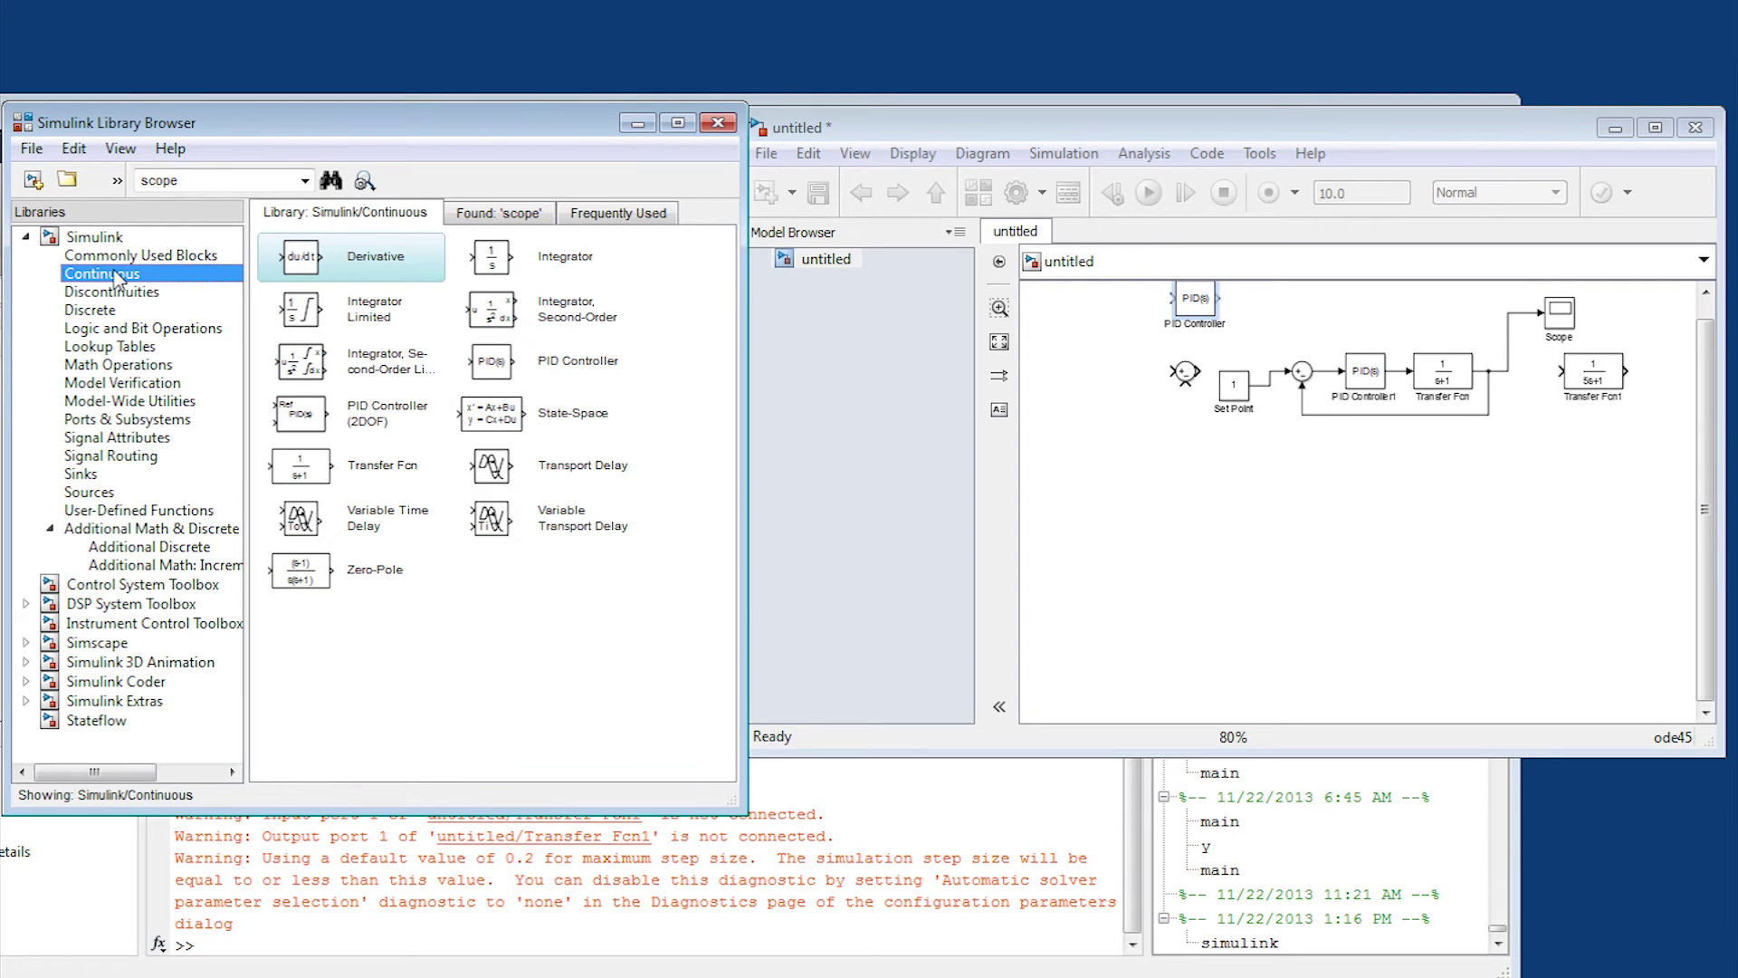
click(249, 181)
text(slider)
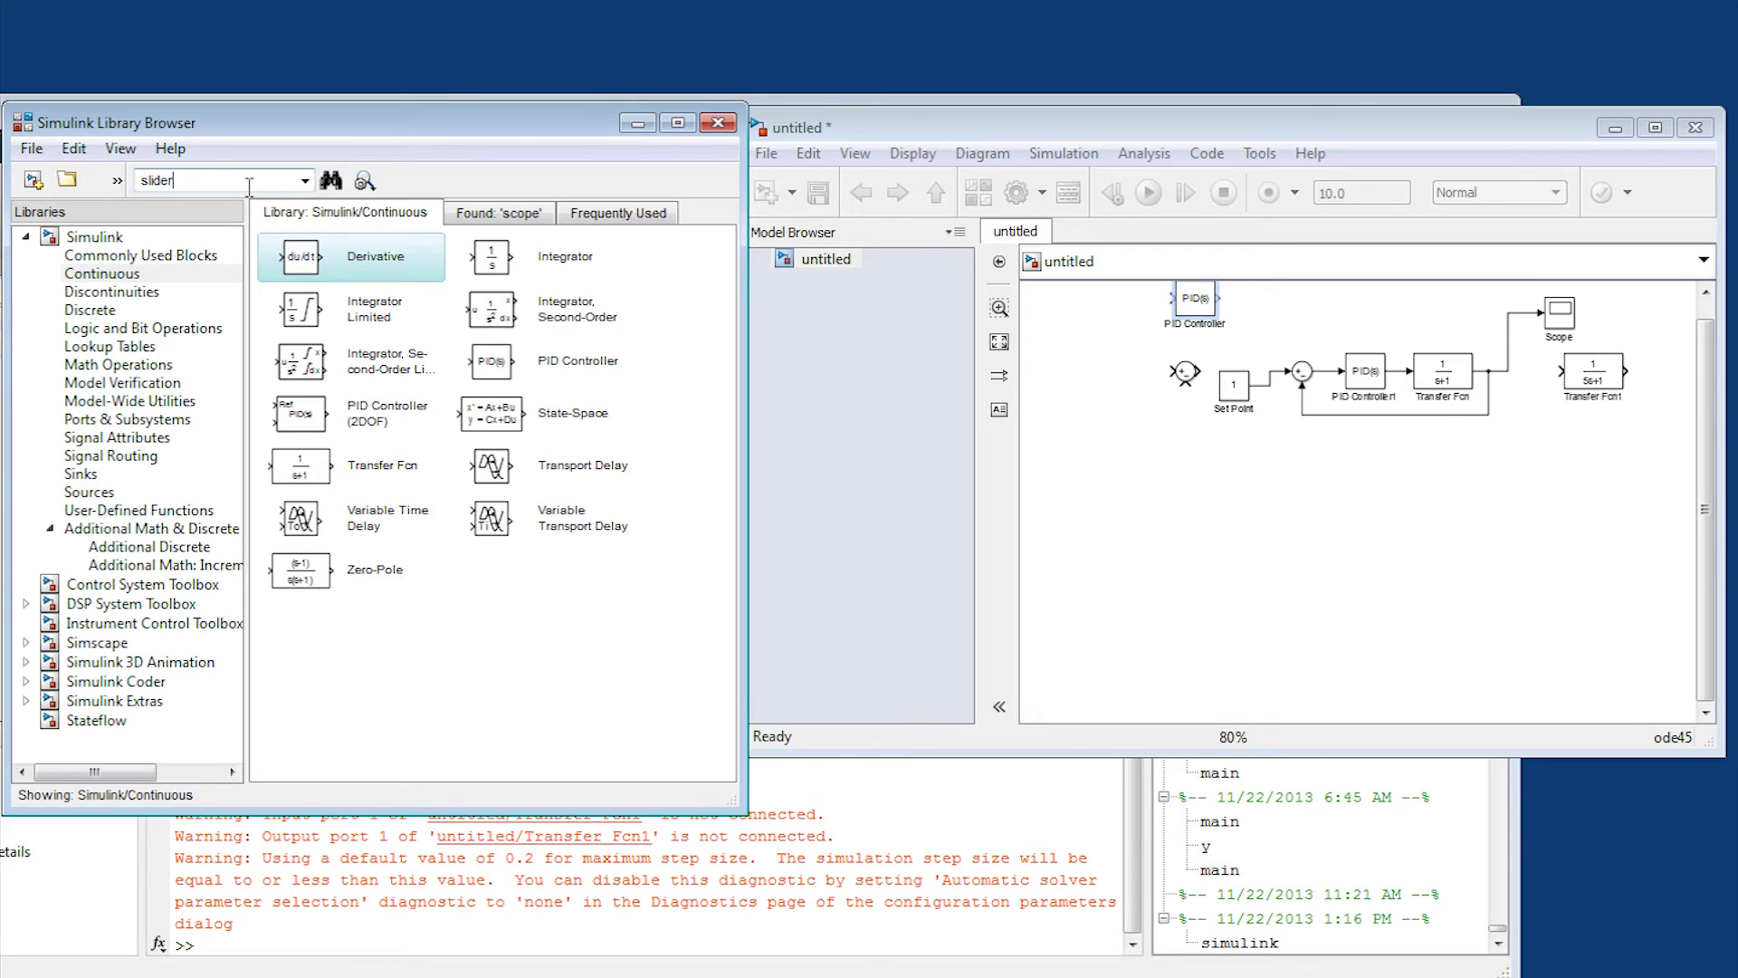
key(Return)
drag(315, 303, 1263, 492)
Step: Move Set Point down-left, delete its old connection, and place the Slider Gain after it
click(1233, 398)
drag(1233, 399, 1084, 466)
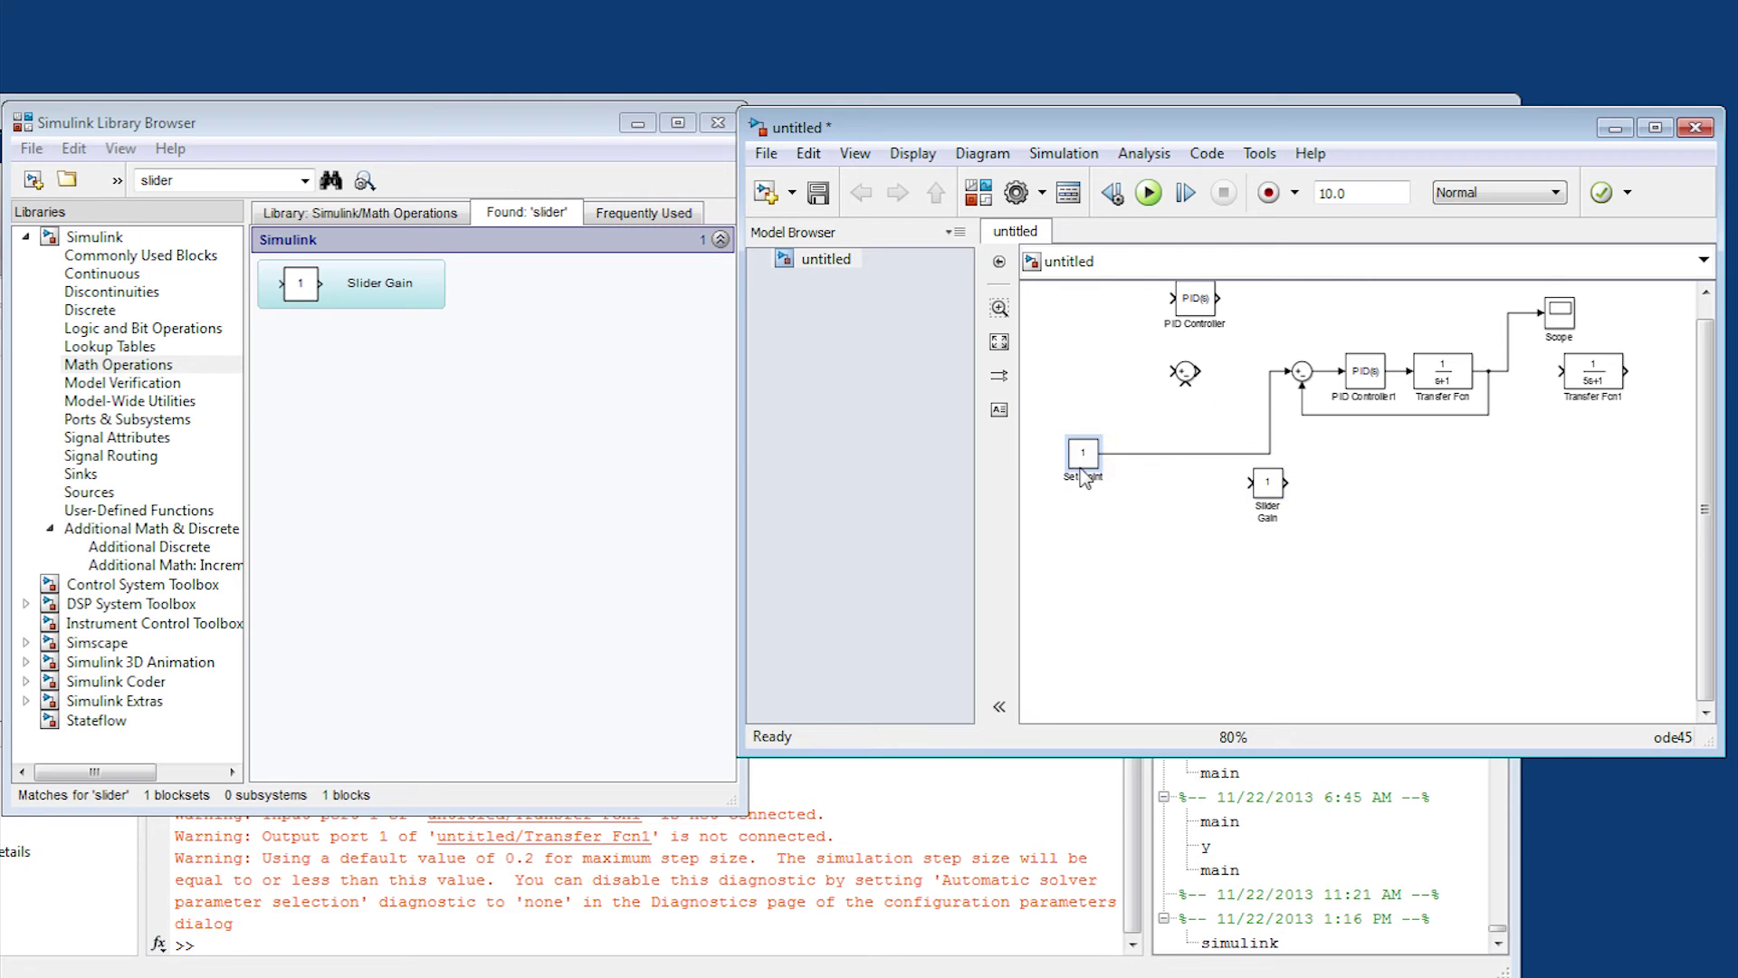
click(1143, 436)
key(Delete)
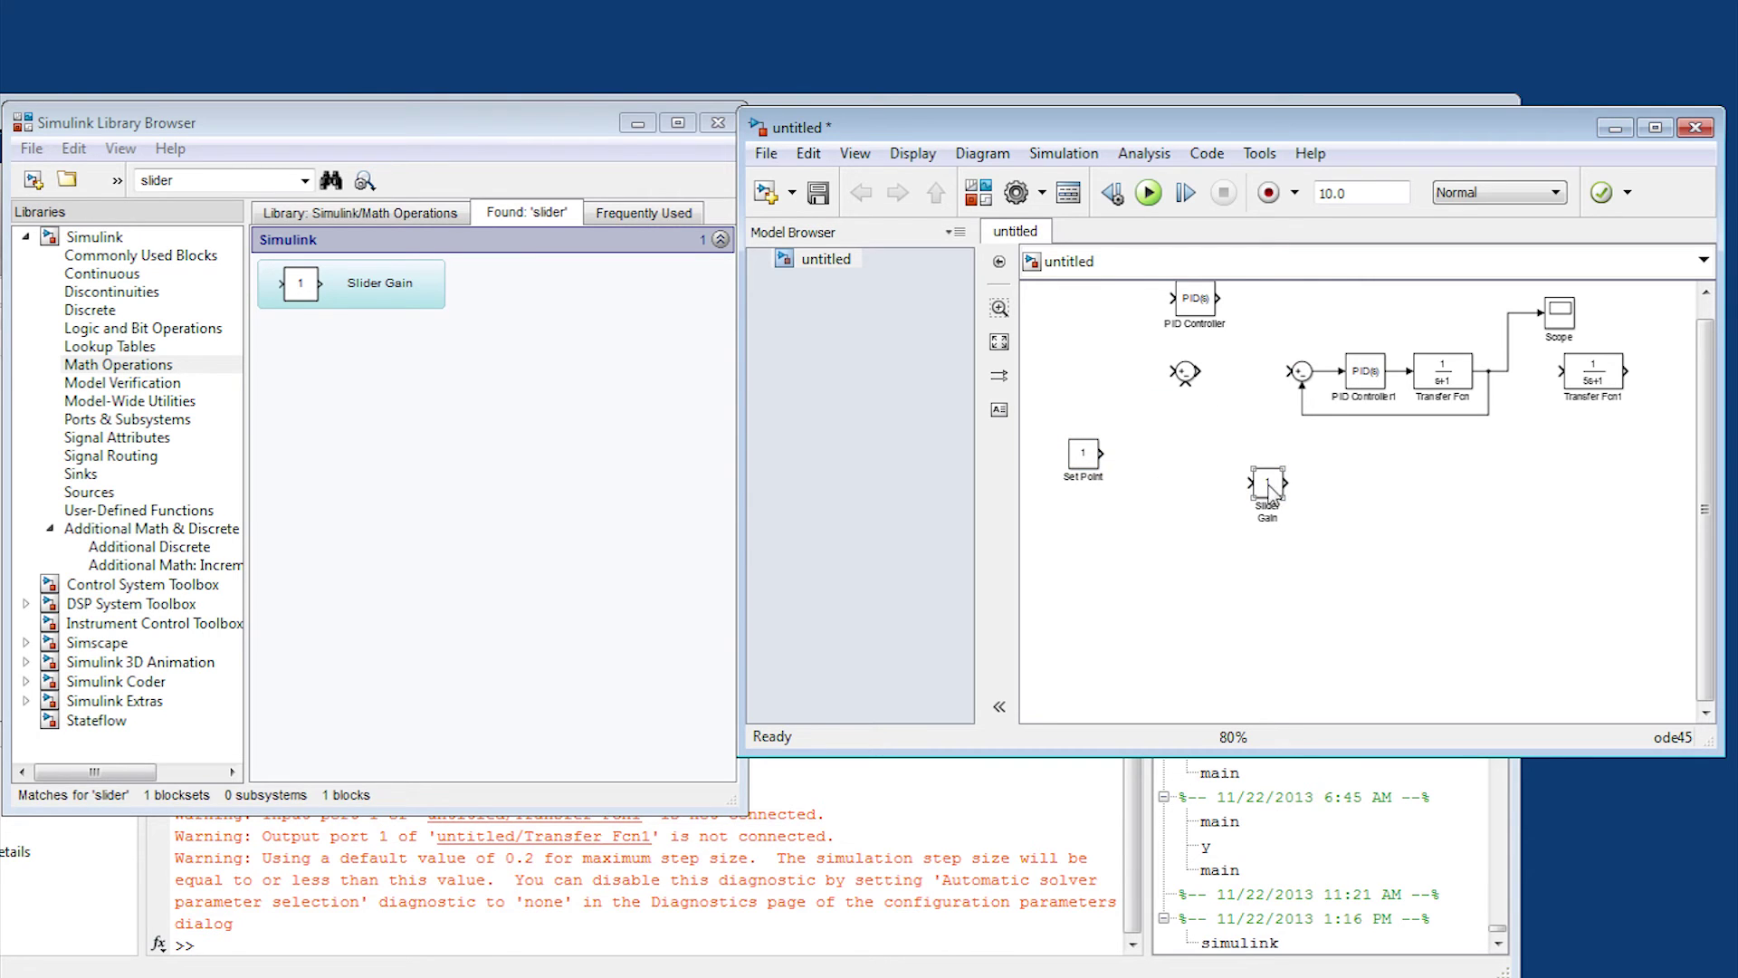
mouse_move(1269, 486)
mouse_down()
mouse_move(1186, 457)
mouse_move(1119, 453)
mouse_move(1177, 462)
mouse_move(1155, 474)
mouse_move(1107, 457)
mouse_move(1162, 453)
mouse_move(1287, 372)
mouse_up()
Step: Drag the Slider Gain down to about 0.41, close its window, then delete the block
double_click(1192, 455)
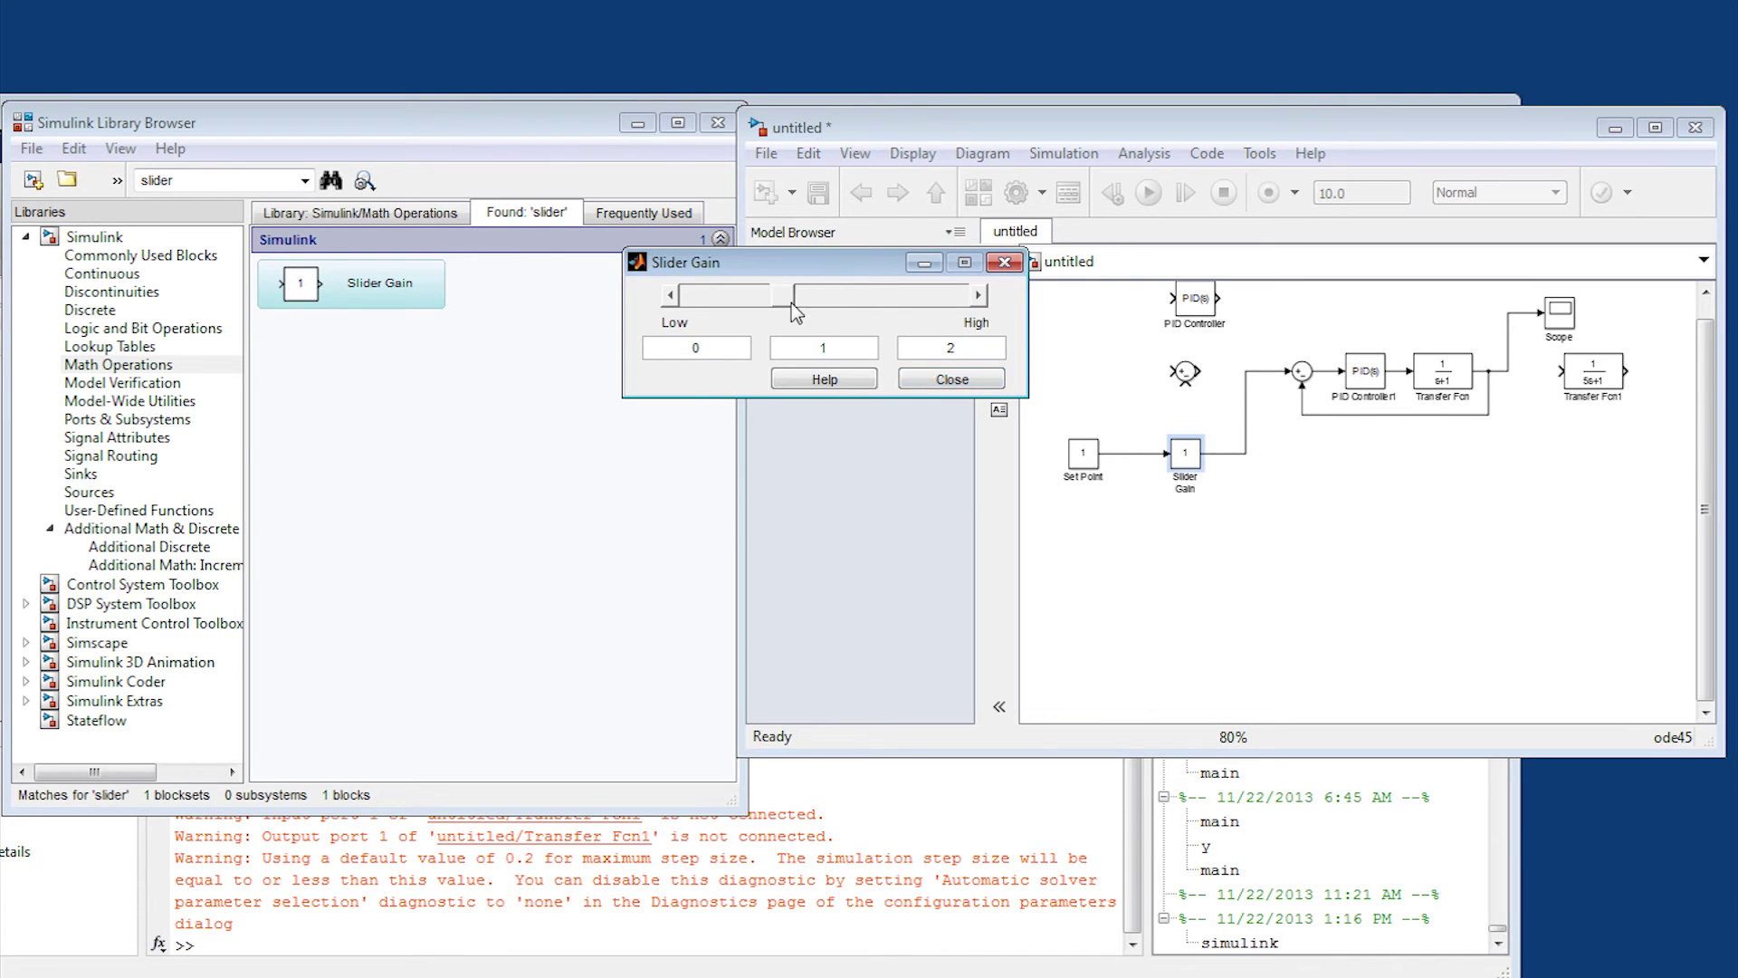
drag(792, 302, 756, 322)
click(944, 380)
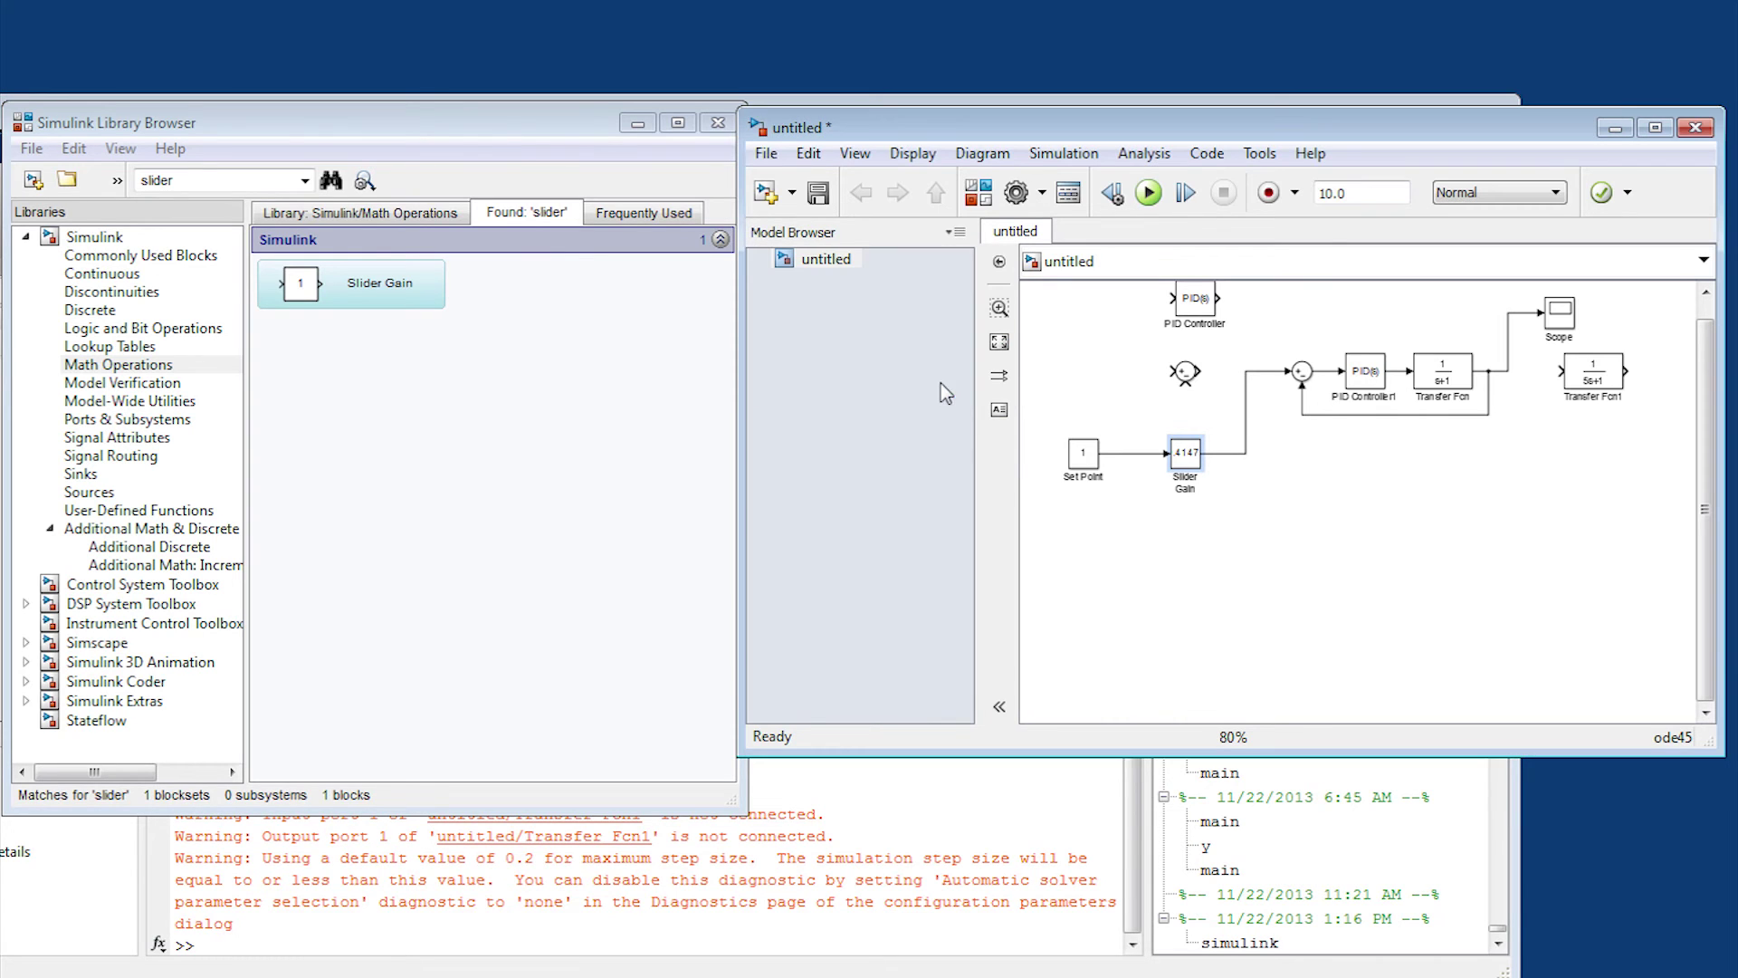
click(1183, 463)
key(Delete)
Step: Remove the dangling Set Point line, shift the Scope right, and delete the Transfer Fcn–Scope line
key(Delete)
click(1155, 452)
key(Delete)
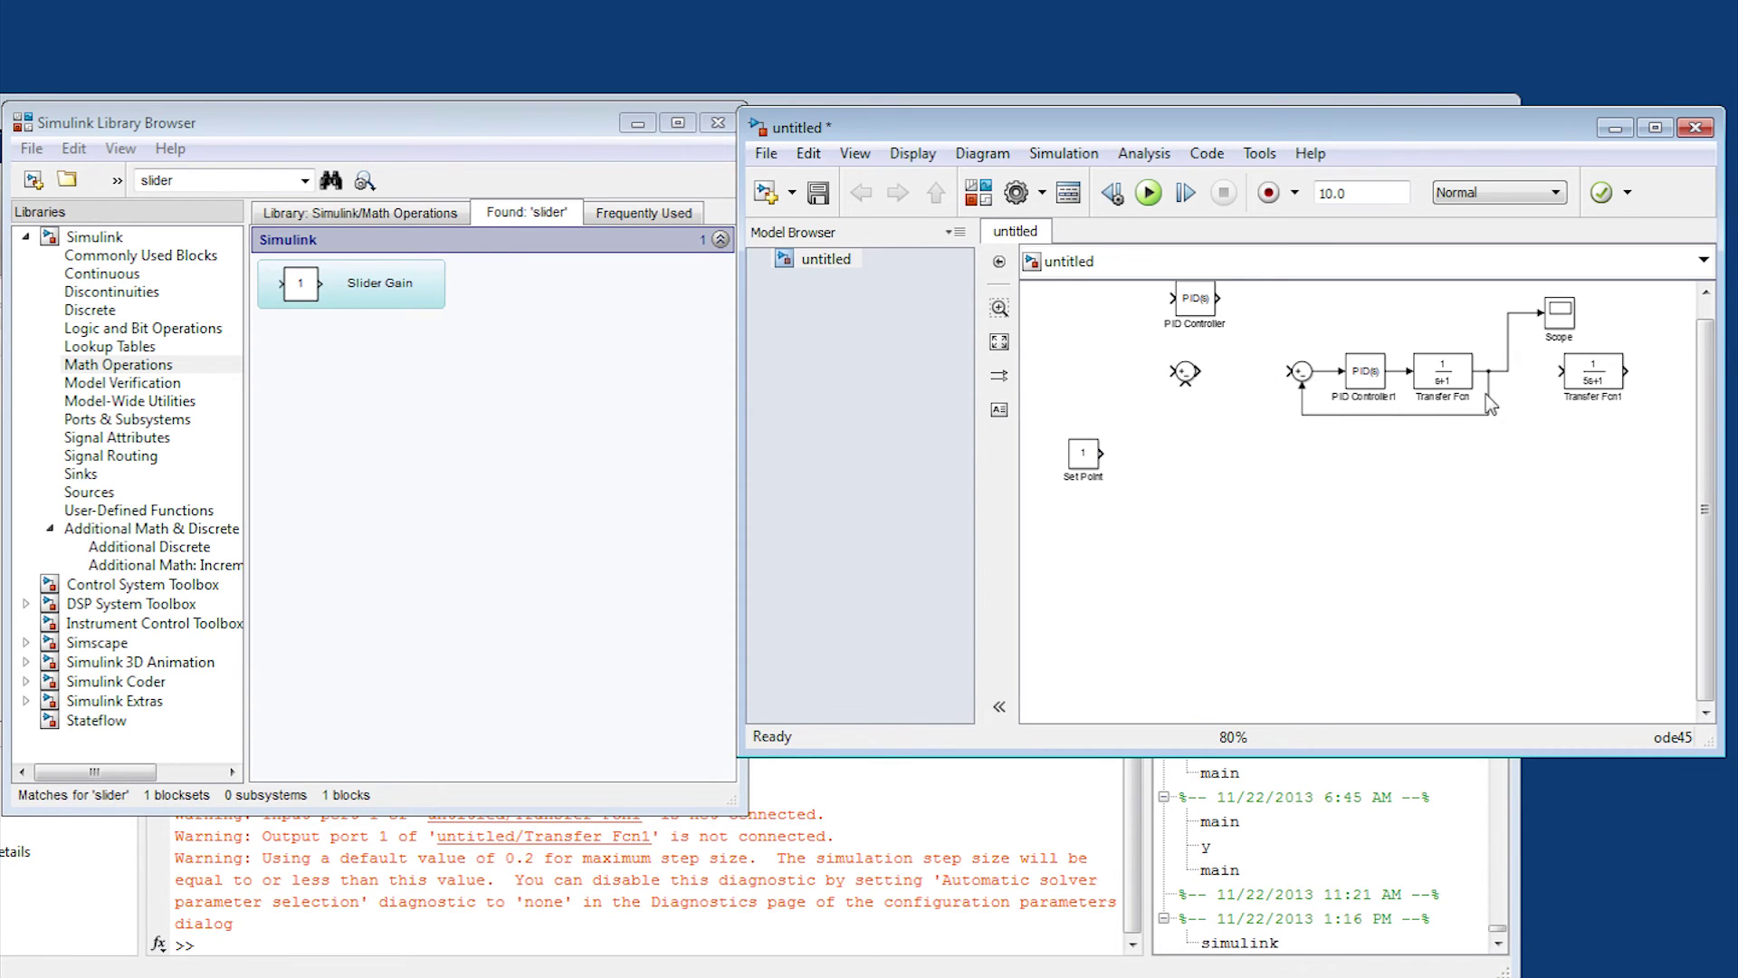
click(1558, 314)
drag(1559, 319, 1666, 343)
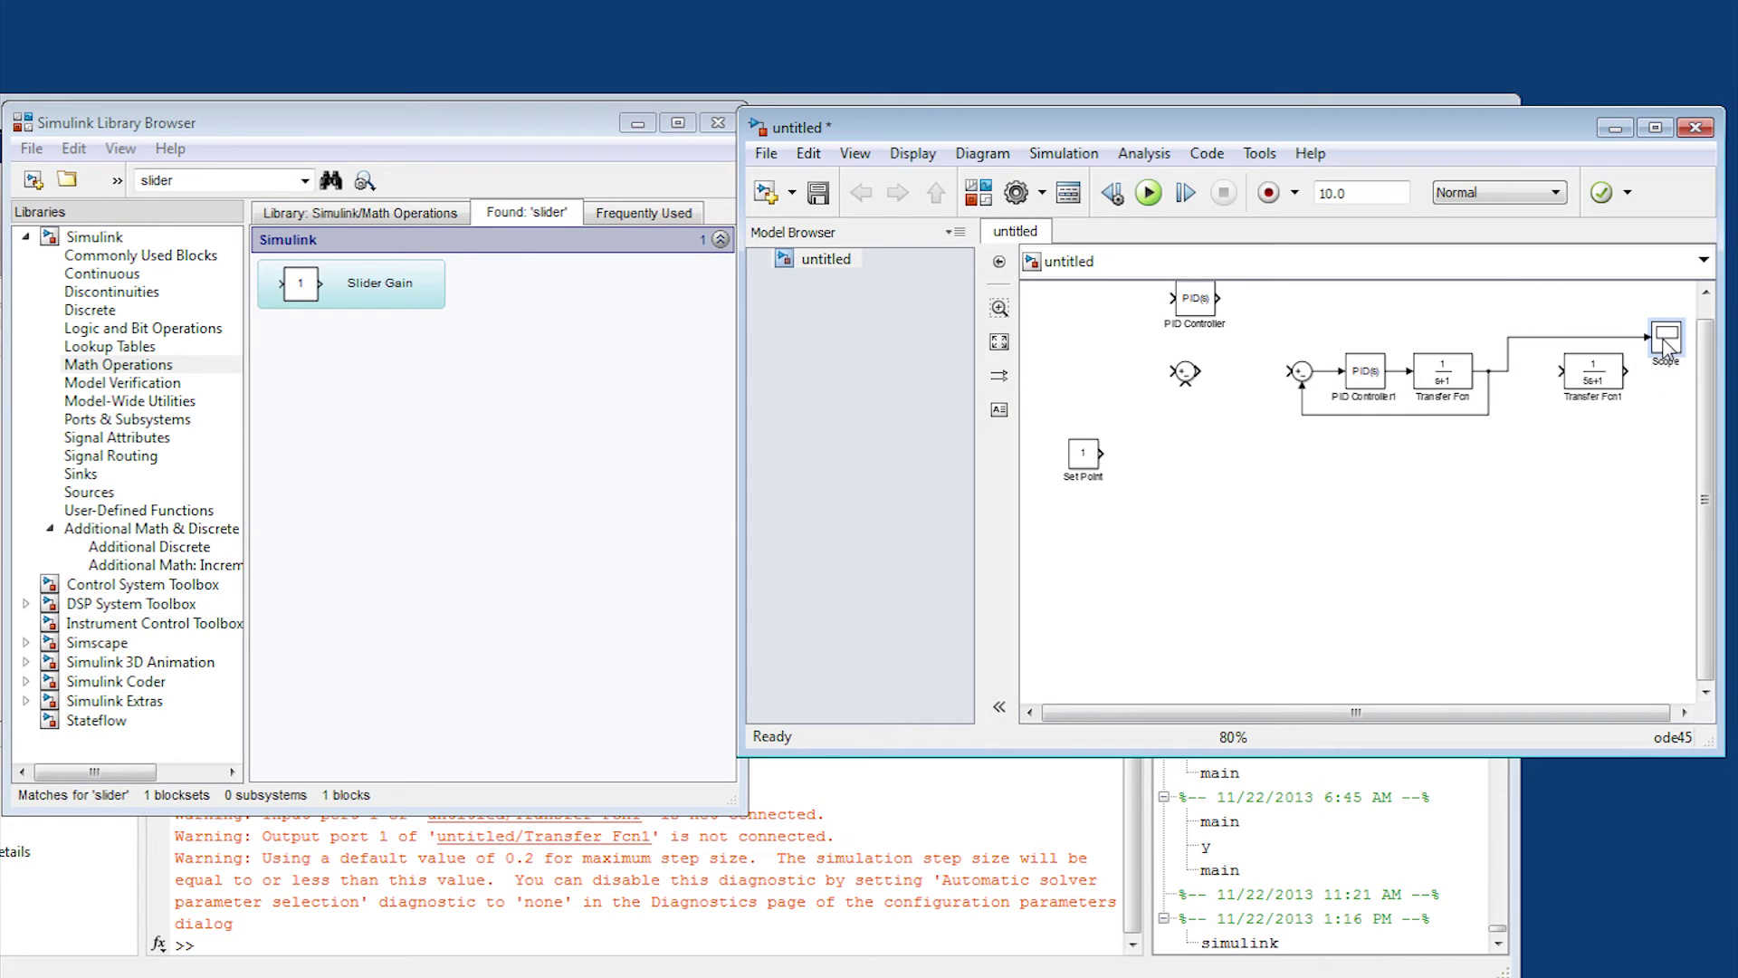
click(1633, 338)
key(Delete)
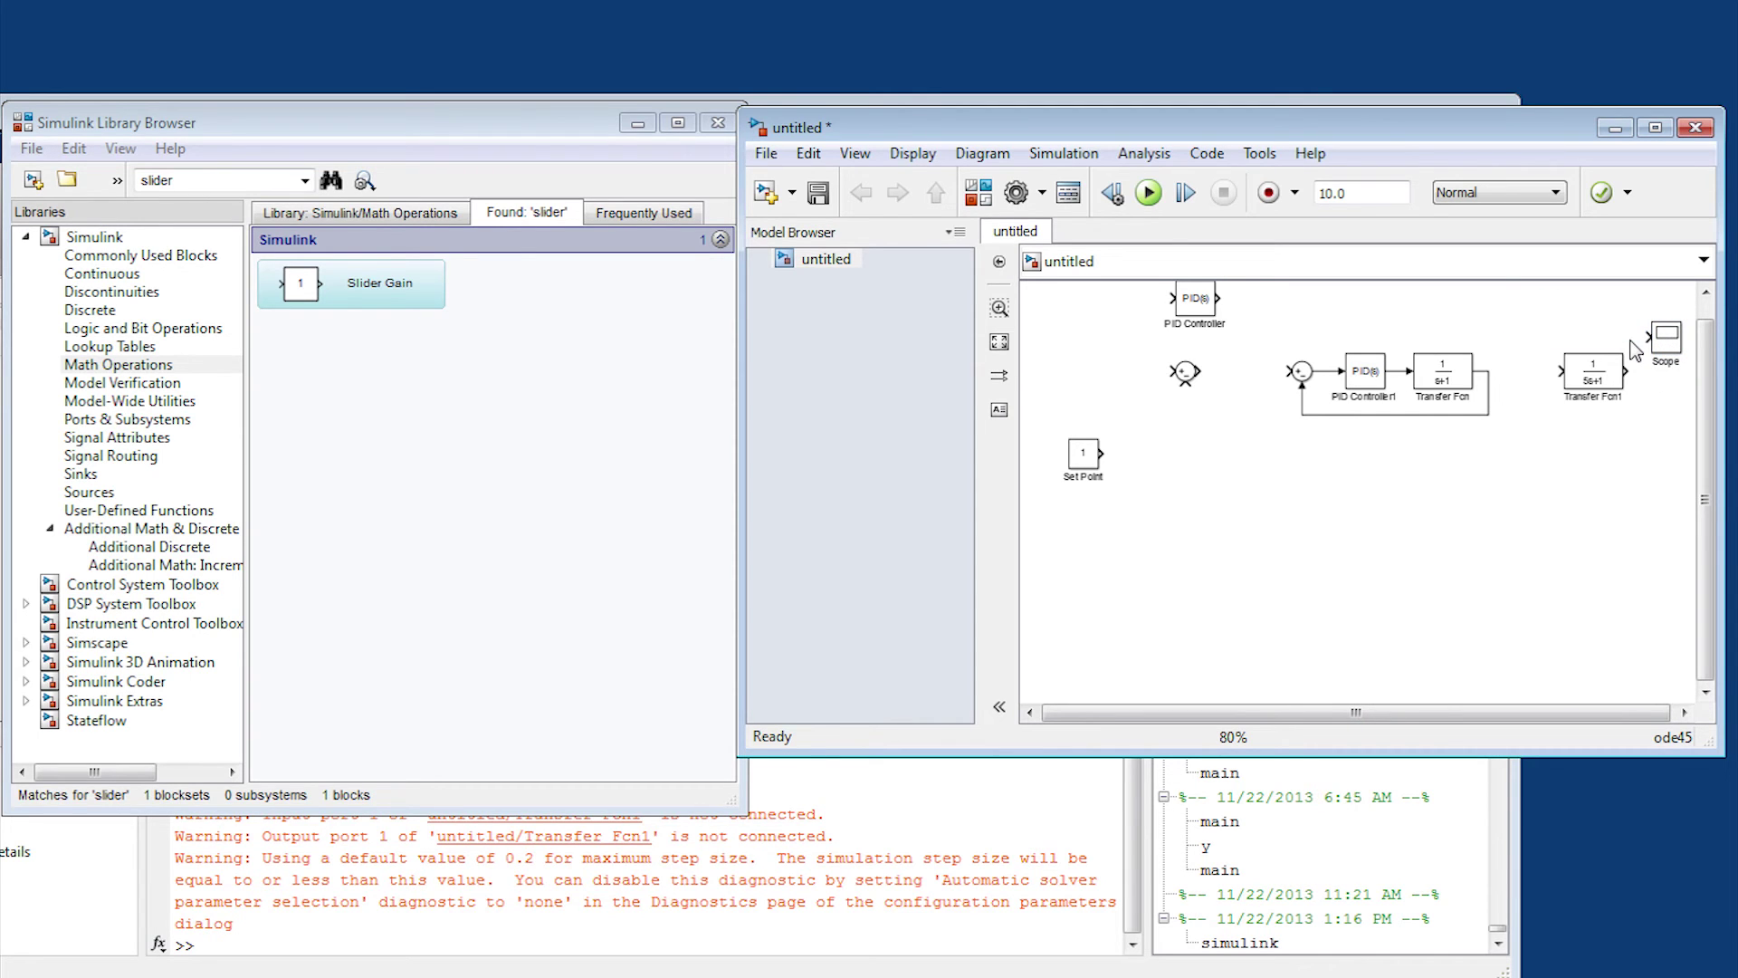
Step: Place Transfer Fcn1 beside Transfer Fcn and wire the outer feedback into the first sum
click(1610, 378)
mouse_move(1610, 379)
mouse_down()
mouse_move(1499, 372)
mouse_move(1603, 371)
mouse_move(1650, 337)
mouse_move(1616, 373)
mouse_move(1533, 570)
mouse_move(1207, 504)
mouse_move(1185, 388)
mouse_up()
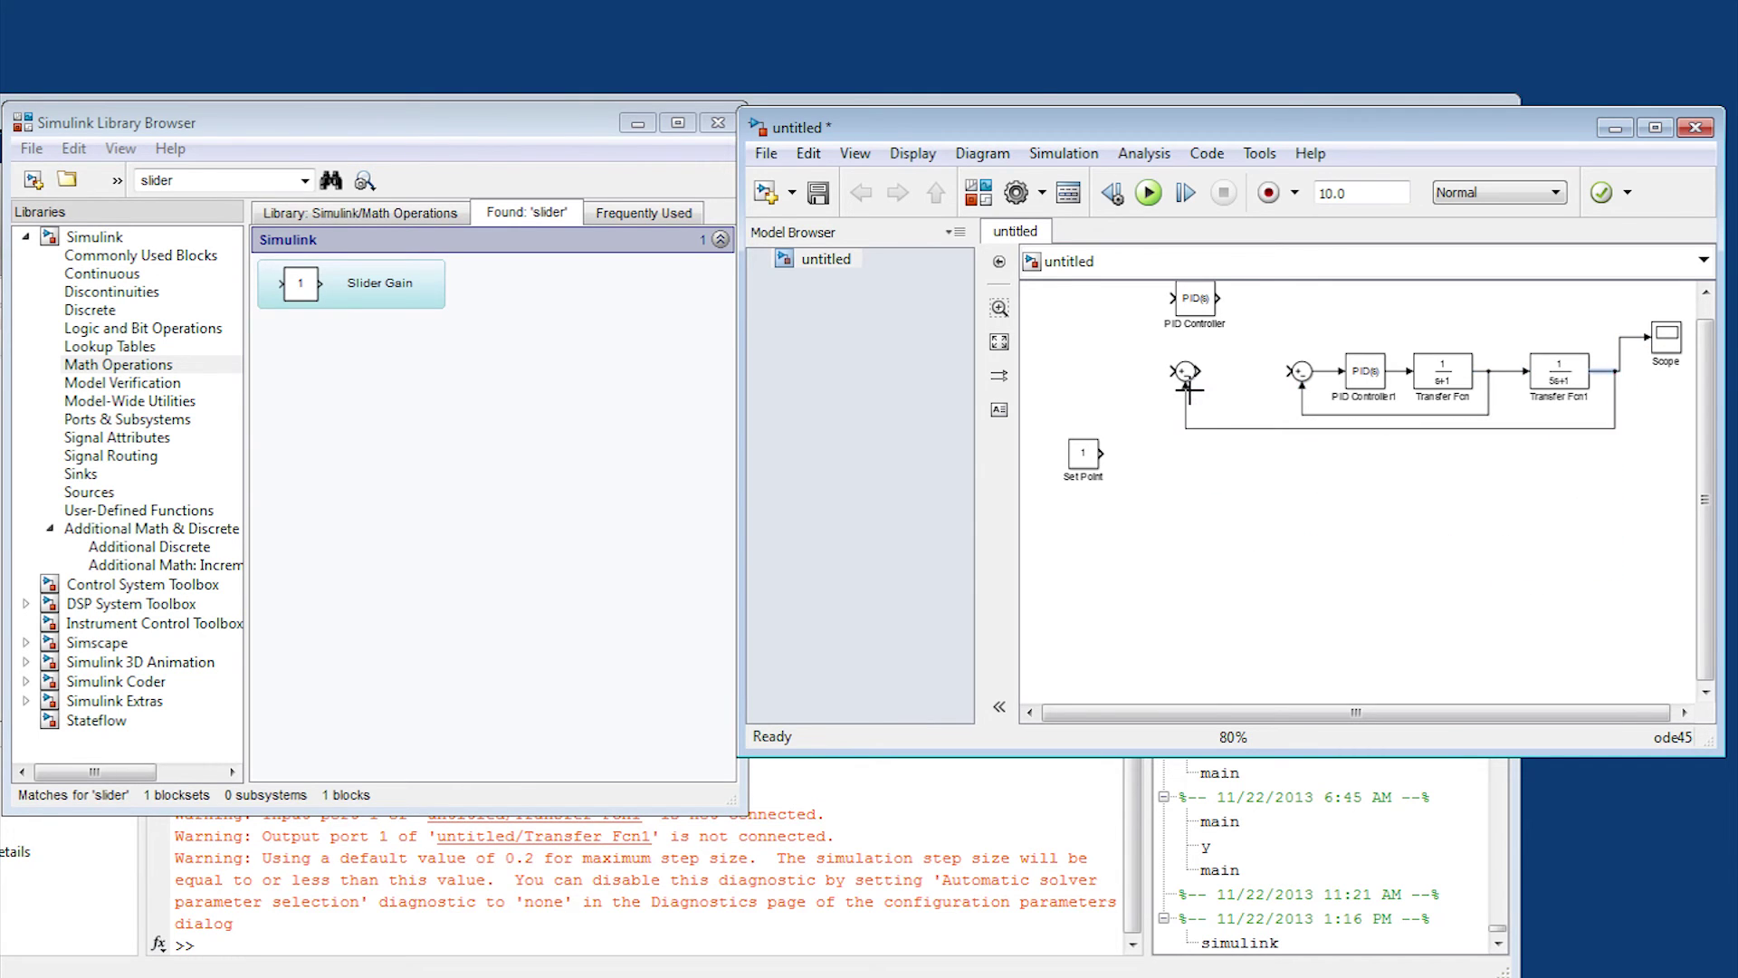
click(1198, 299)
Step: Insert the outer PID between the two sums, put Set Point before the first sum, and align the Scope
key(ctrl+h)
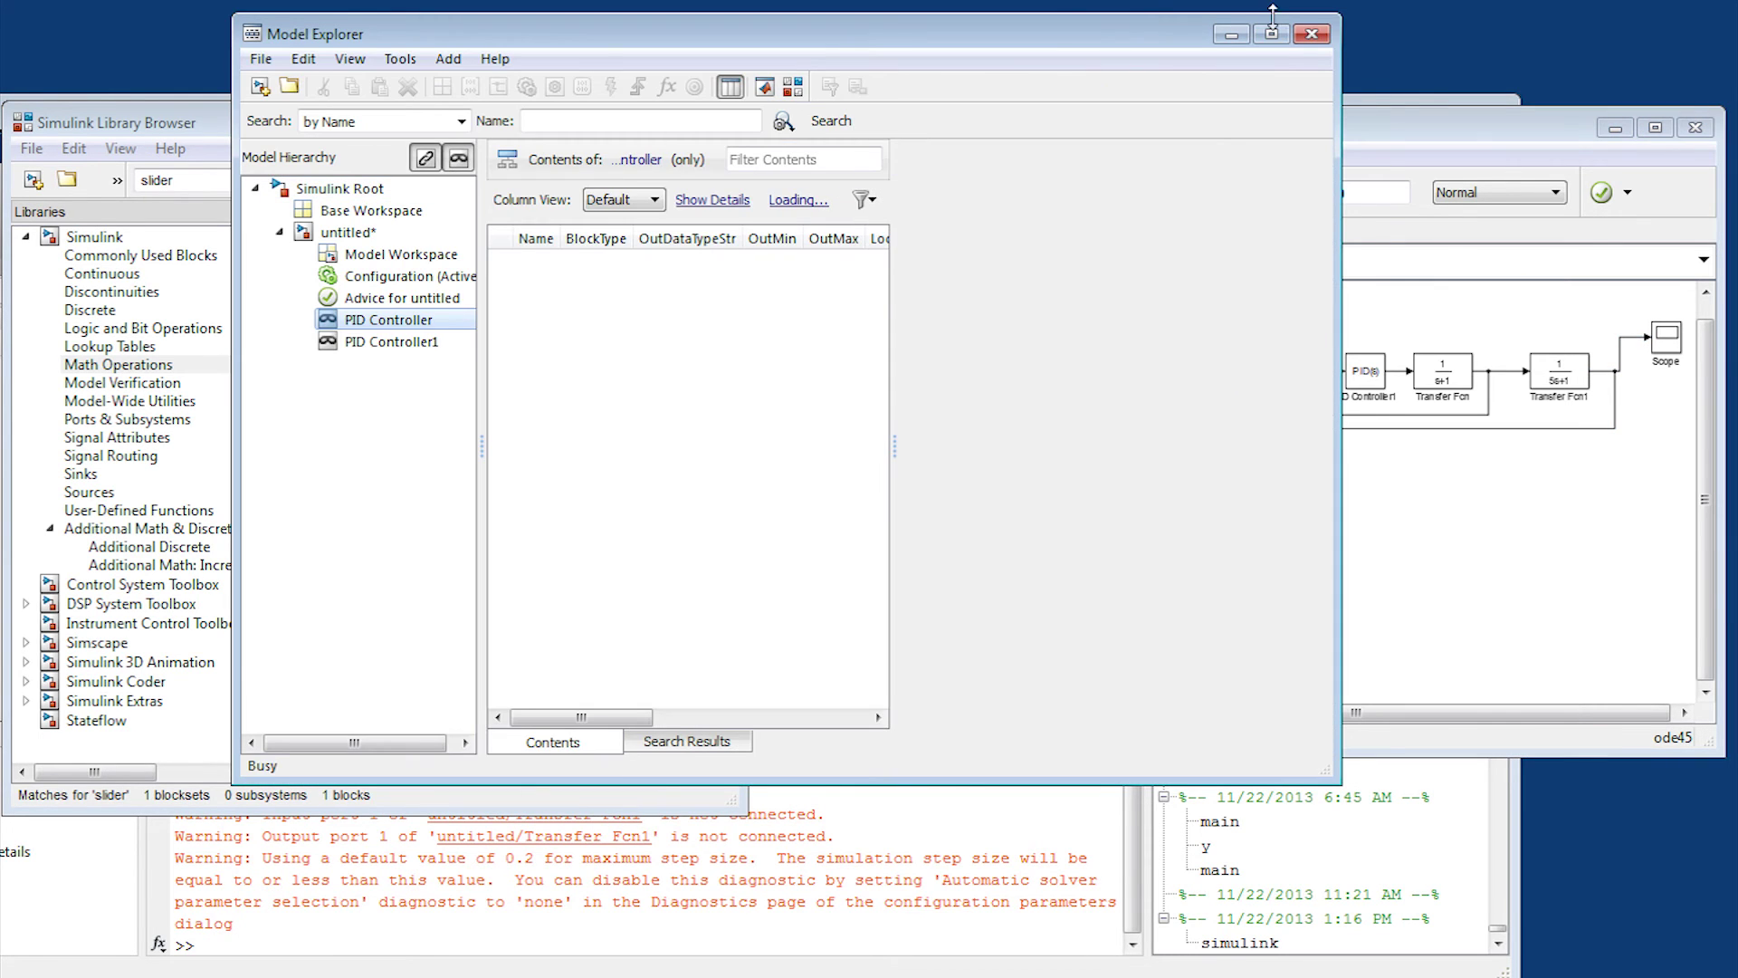
click(1307, 18)
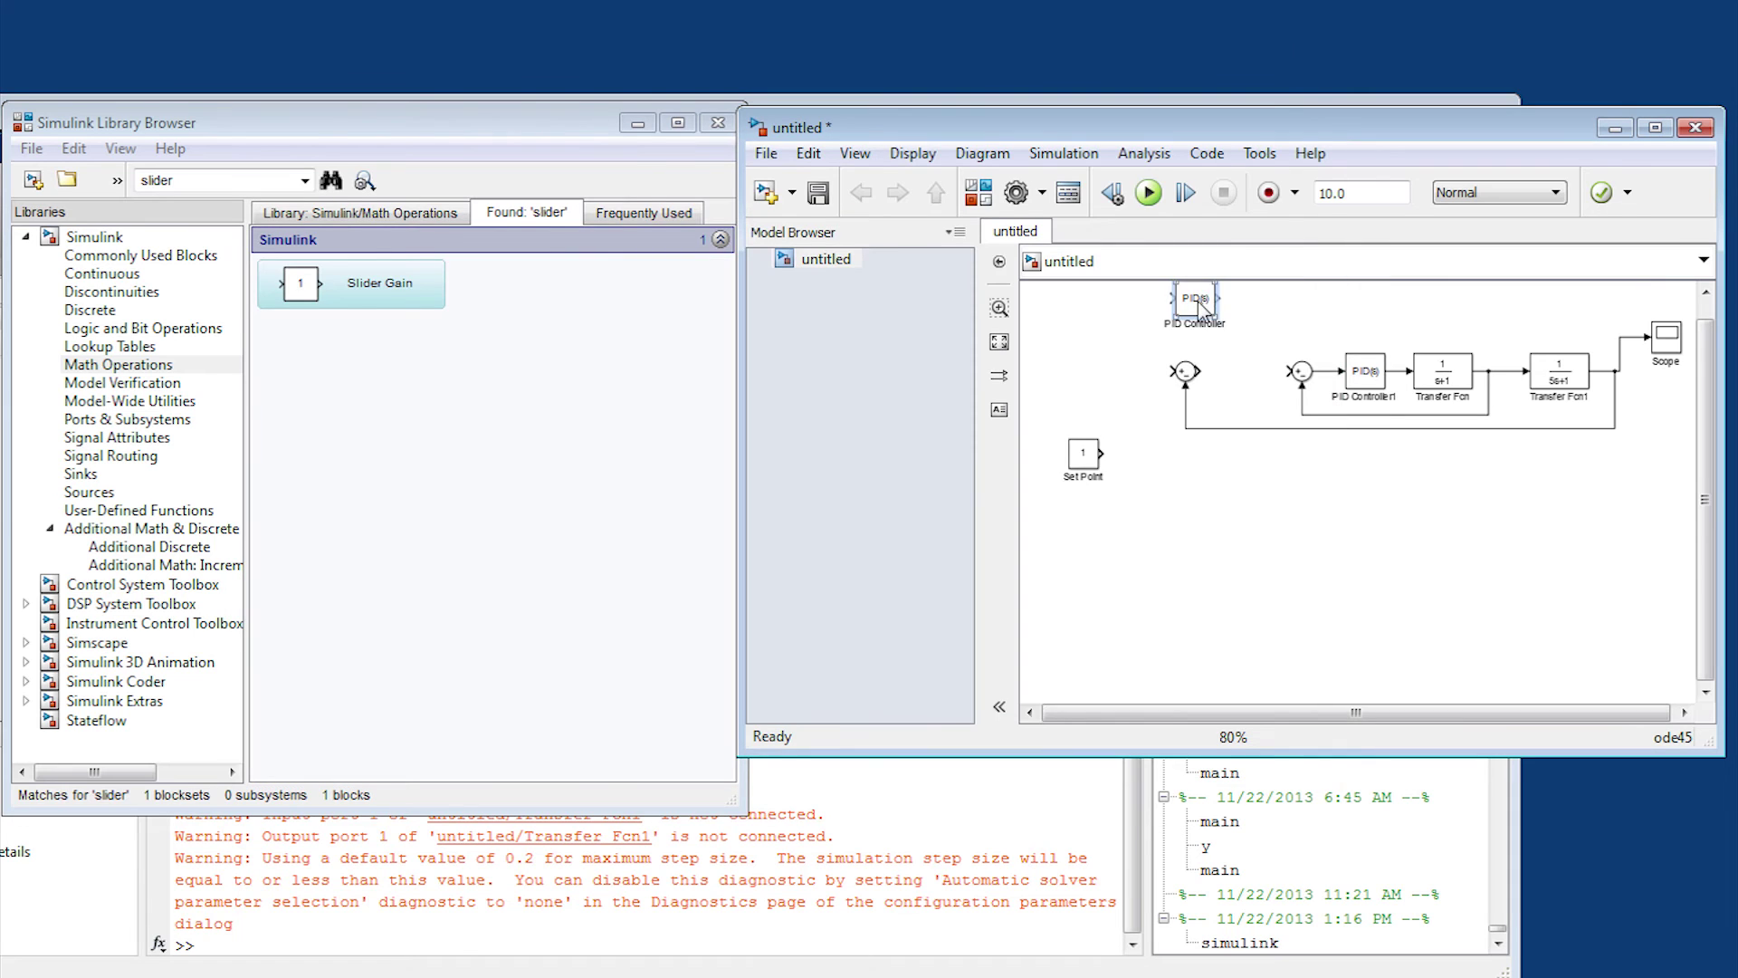
drag(1197, 299, 1294, 371)
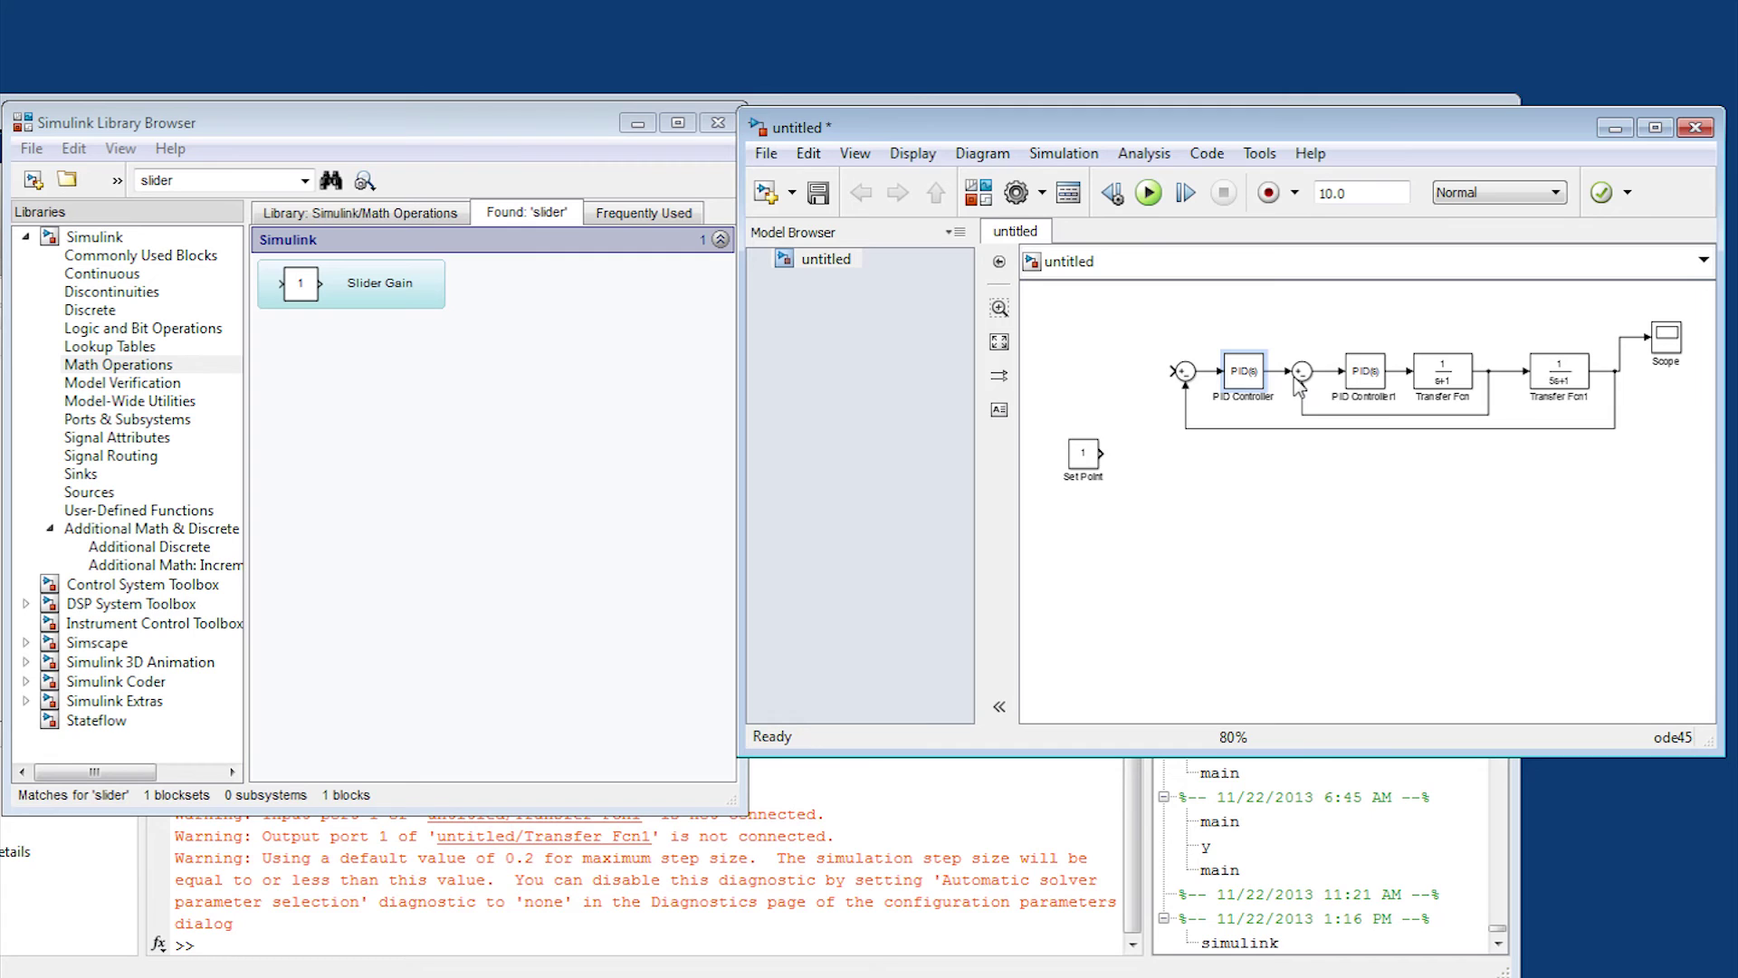
click(1089, 457)
drag(1089, 457, 1184, 373)
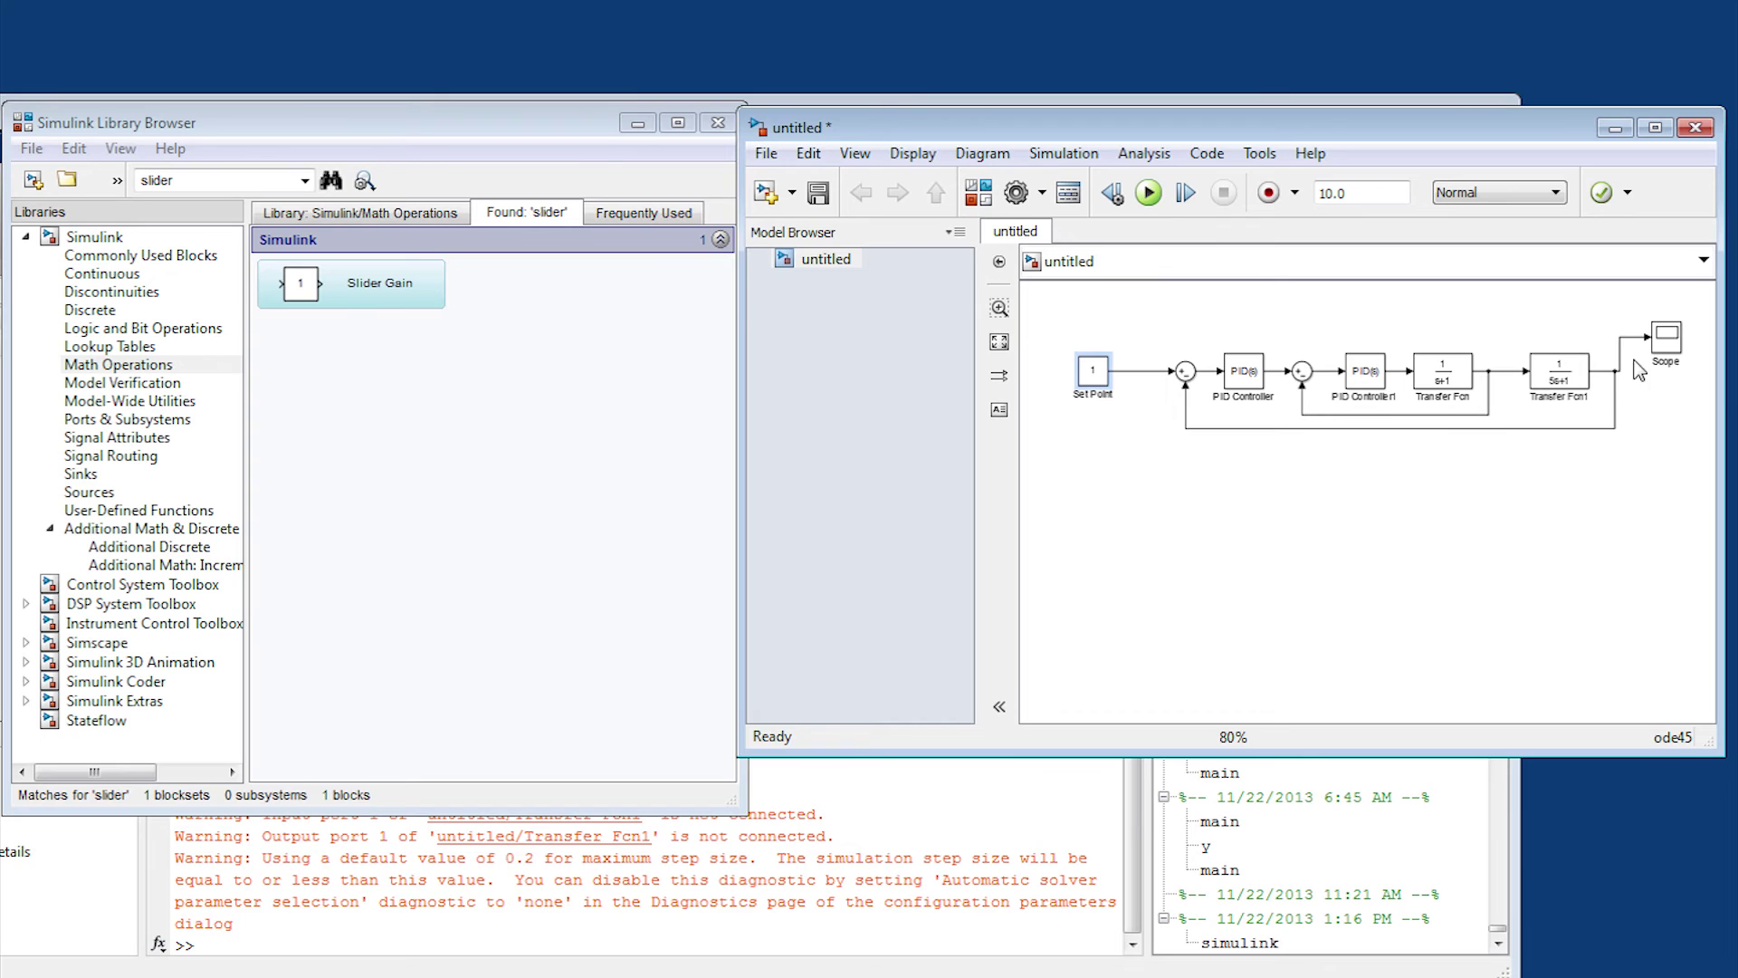
drag(1668, 342, 1671, 381)
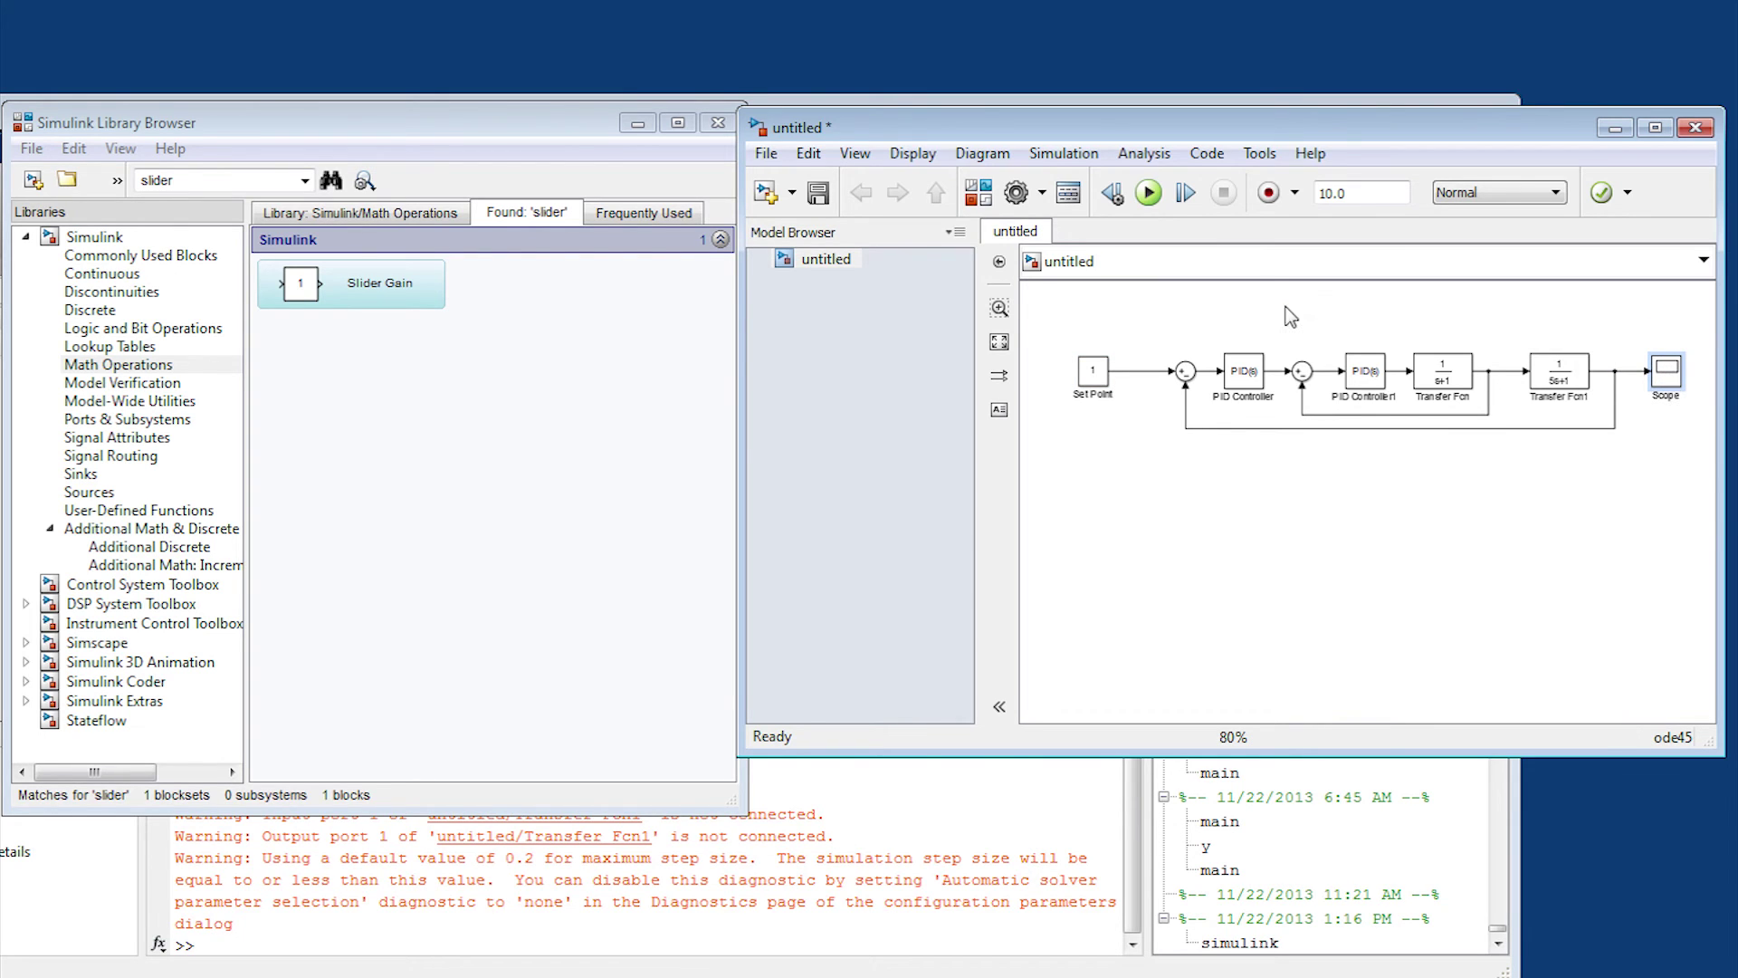
Step: Run the full cascade and autoscale the Scope, showing about 1.25 overshoot near 6.5 s
click(1153, 197)
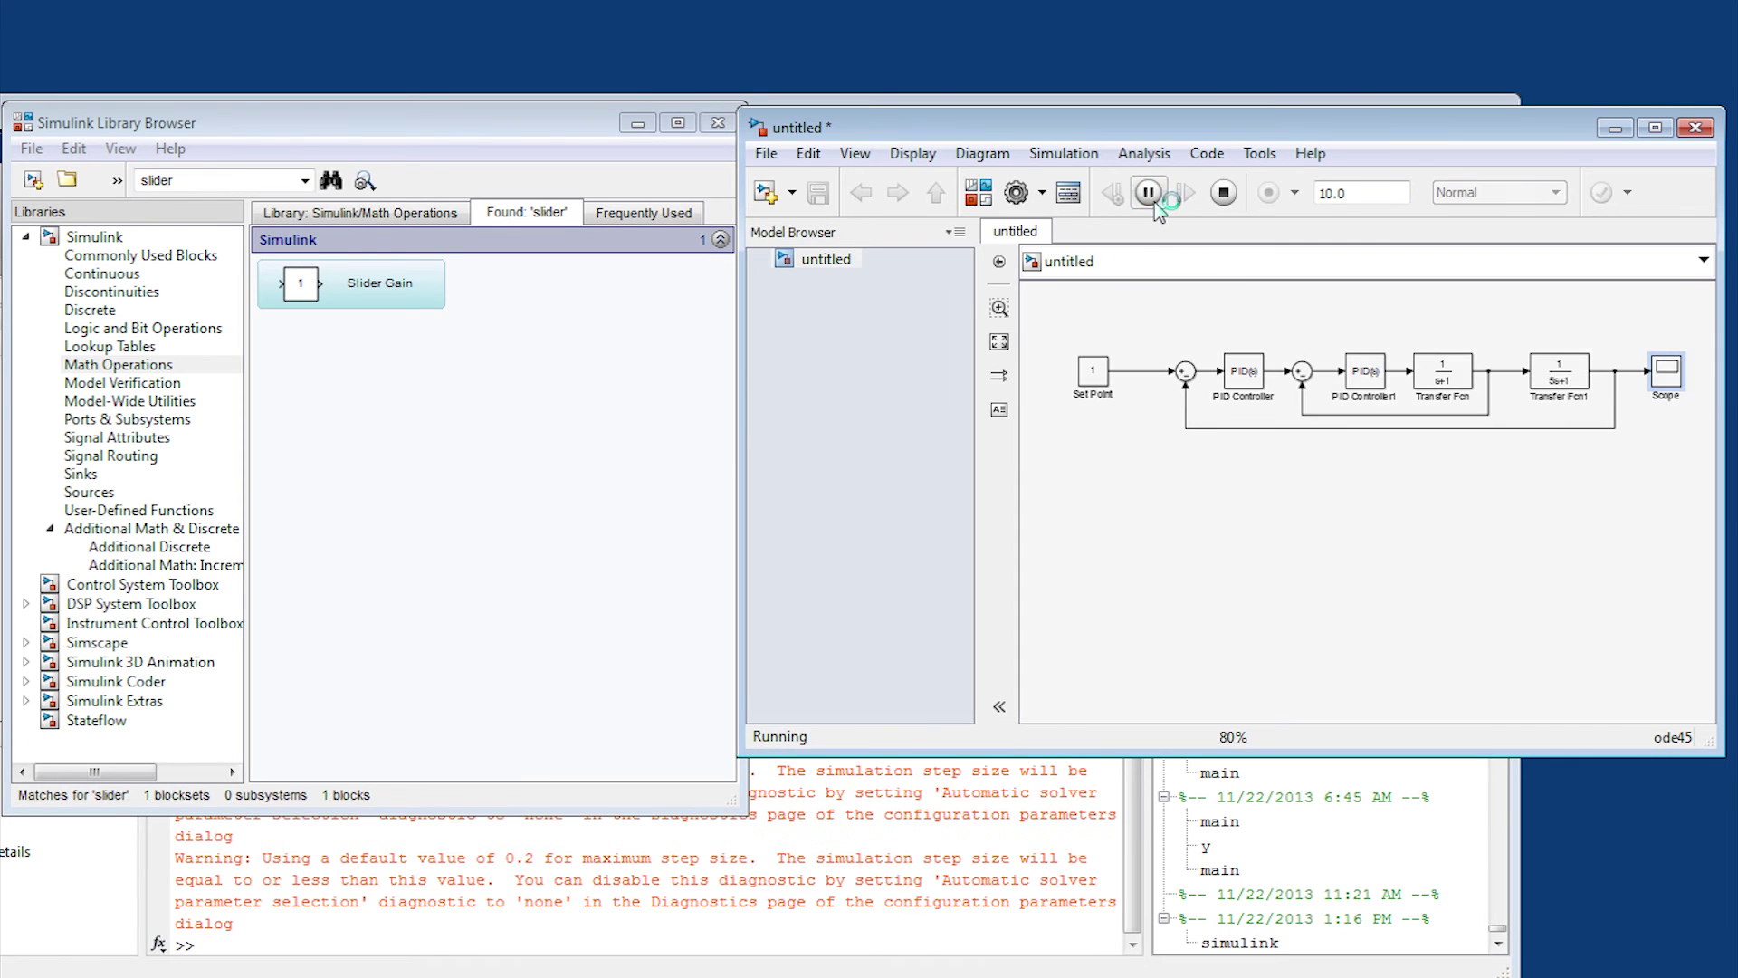
double_click(1666, 378)
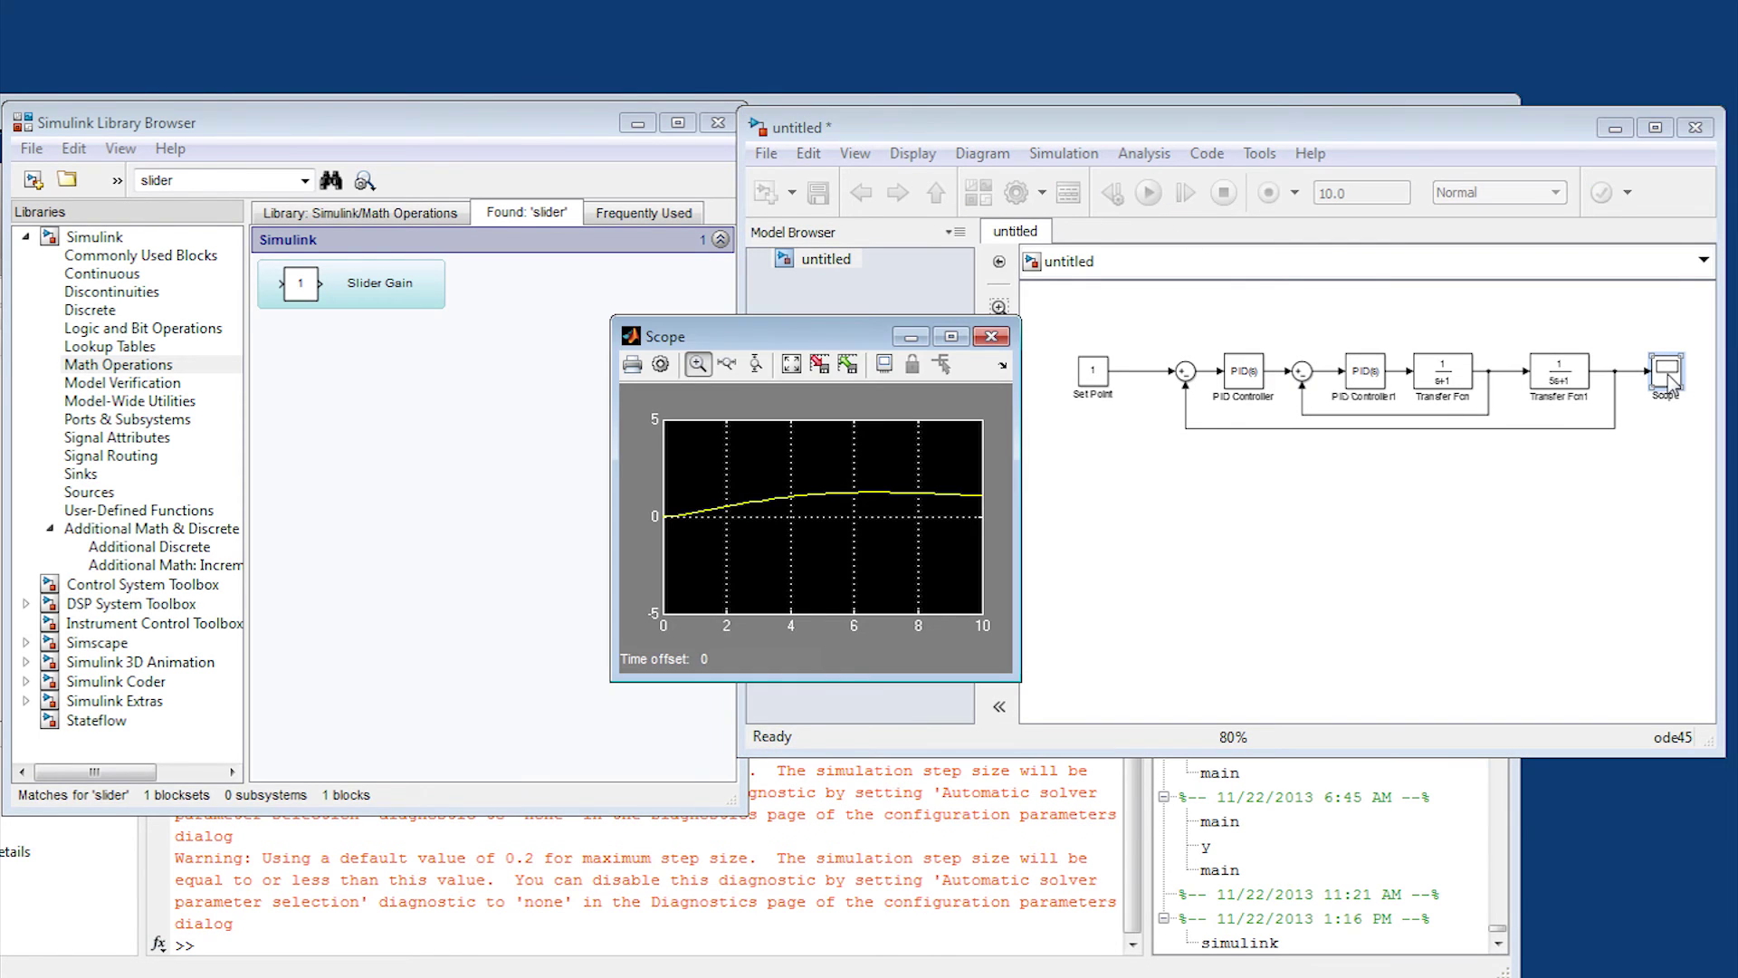
click(795, 367)
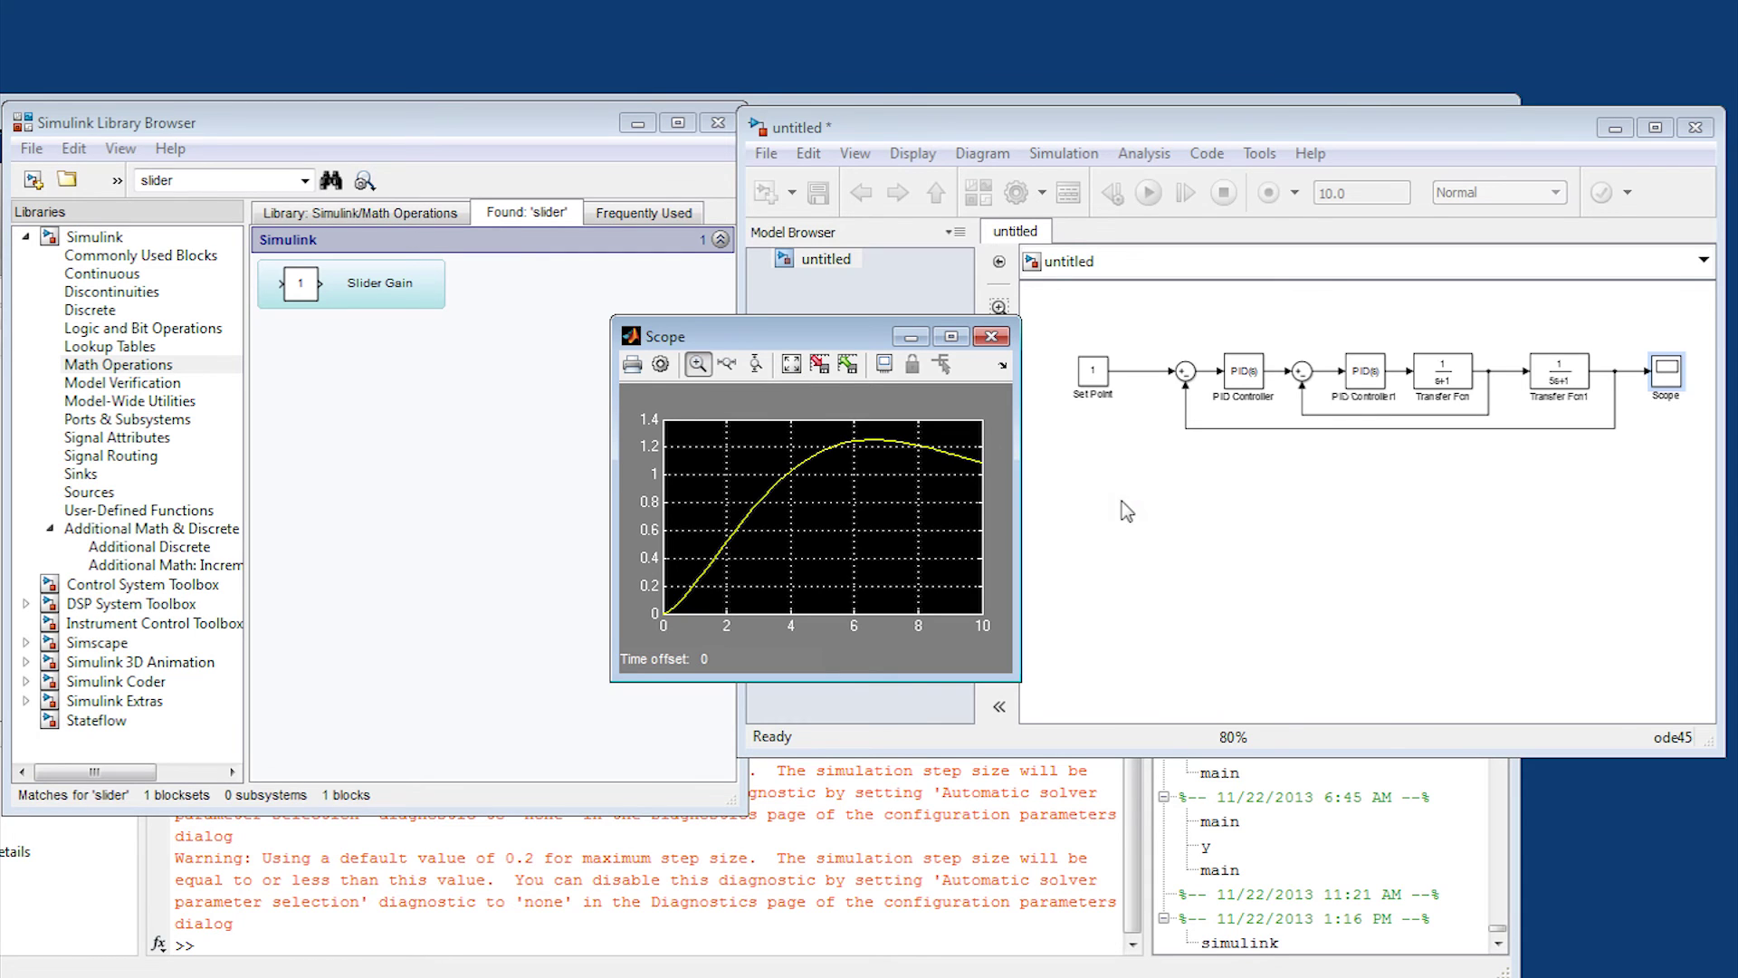
click(1245, 380)
Step: Set the outer PID Controller's proportional and integral gains to 100
double_click(1246, 380)
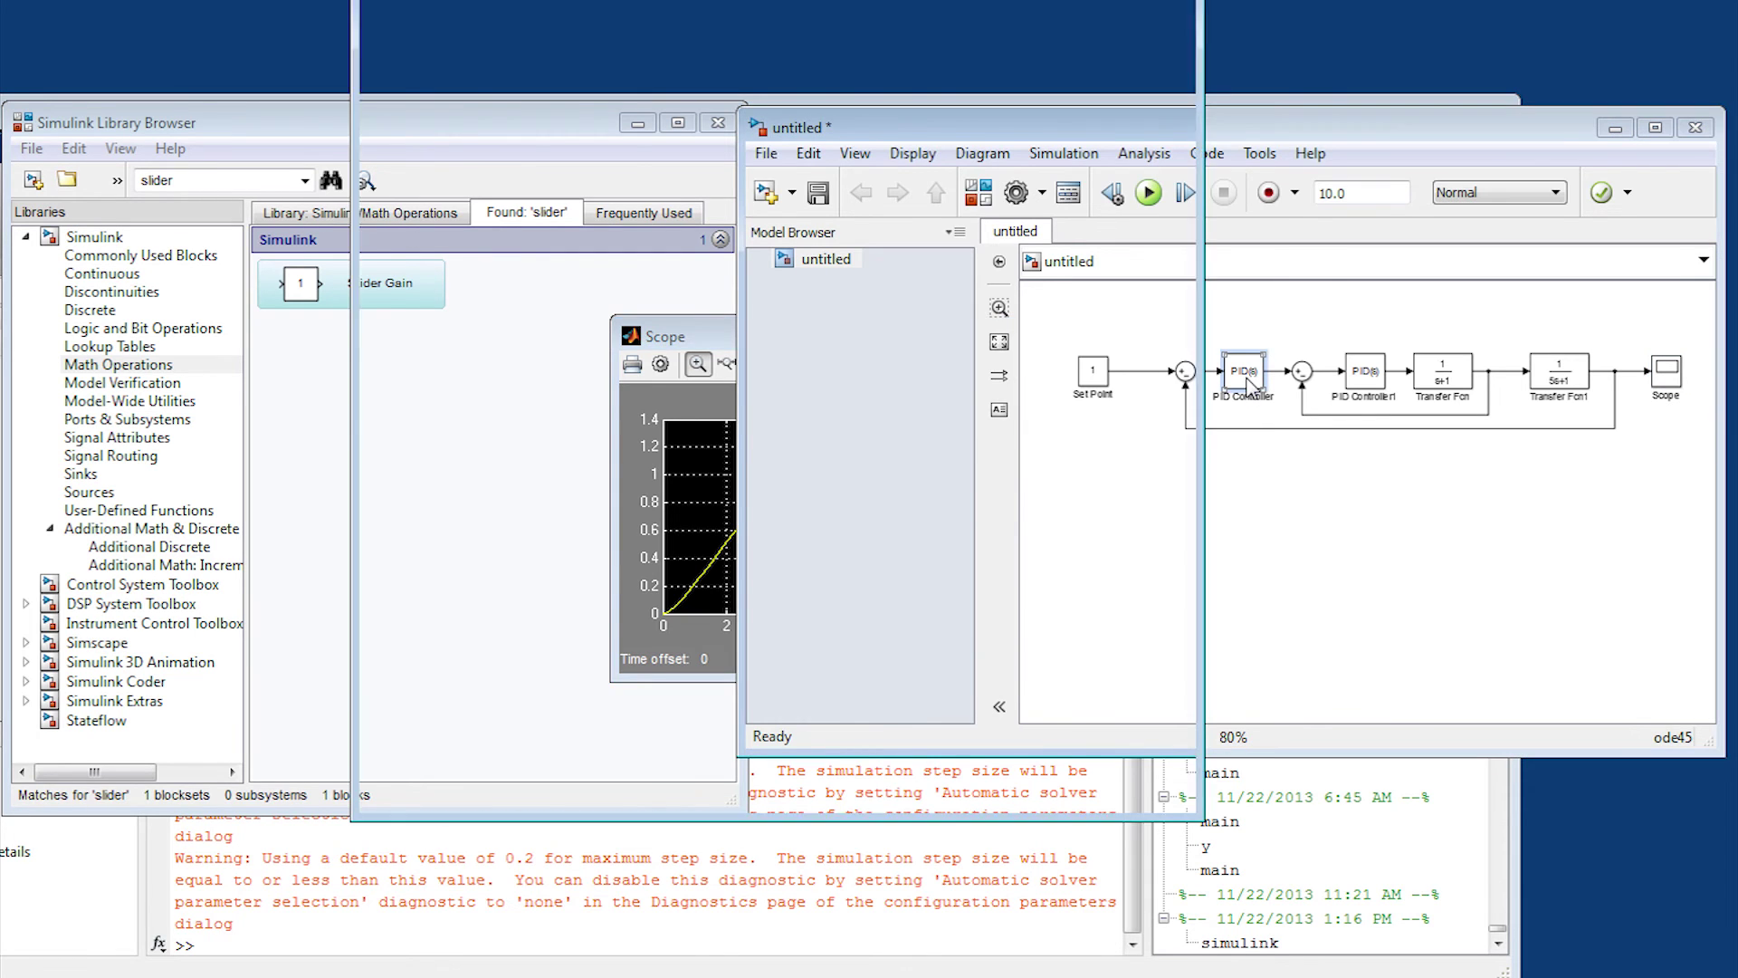
double_click(602, 267)
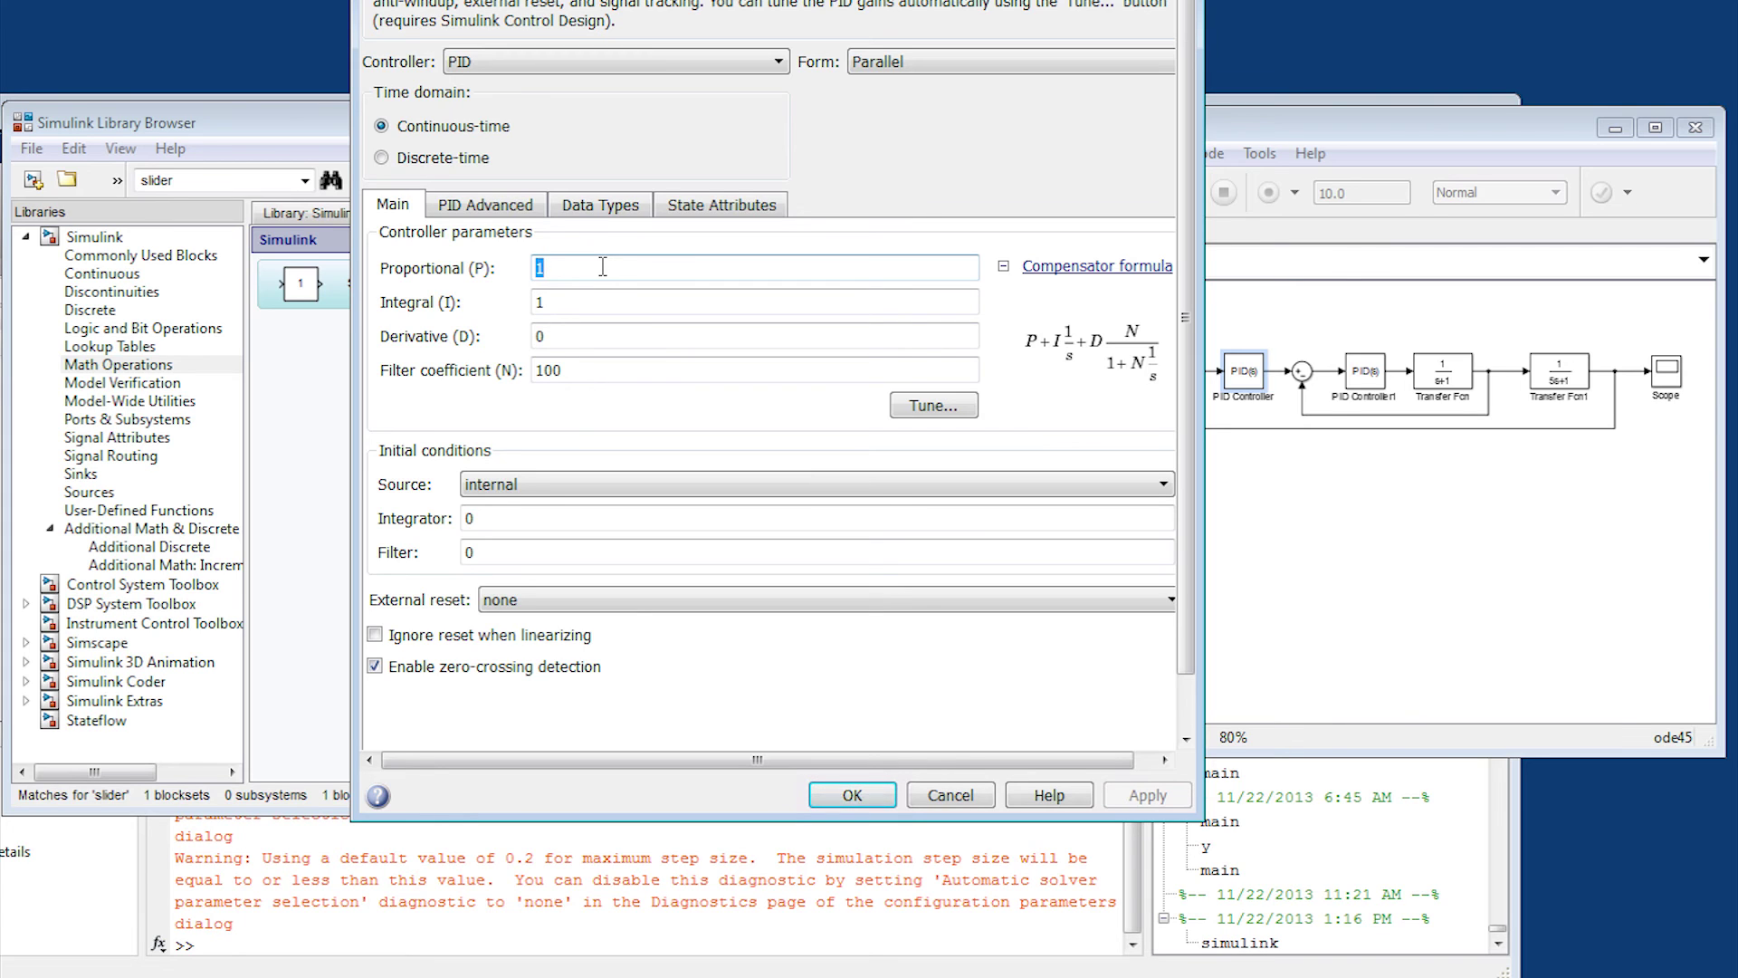
text(100)
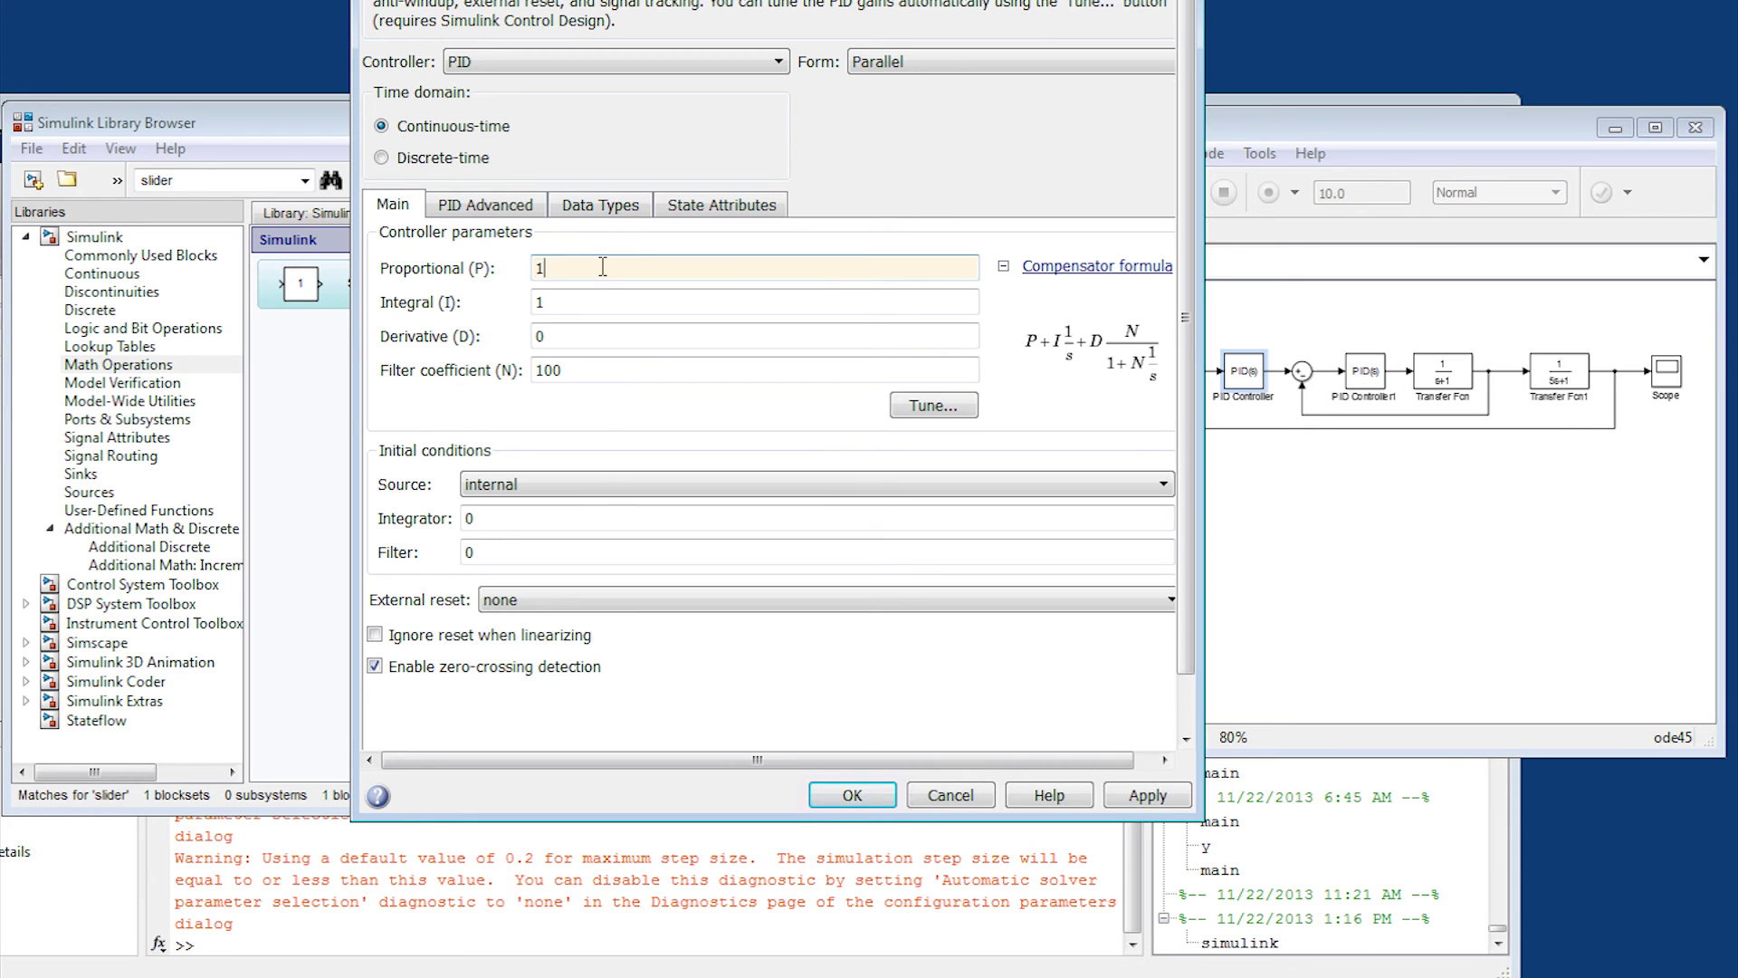
key(Tab)
text(100)
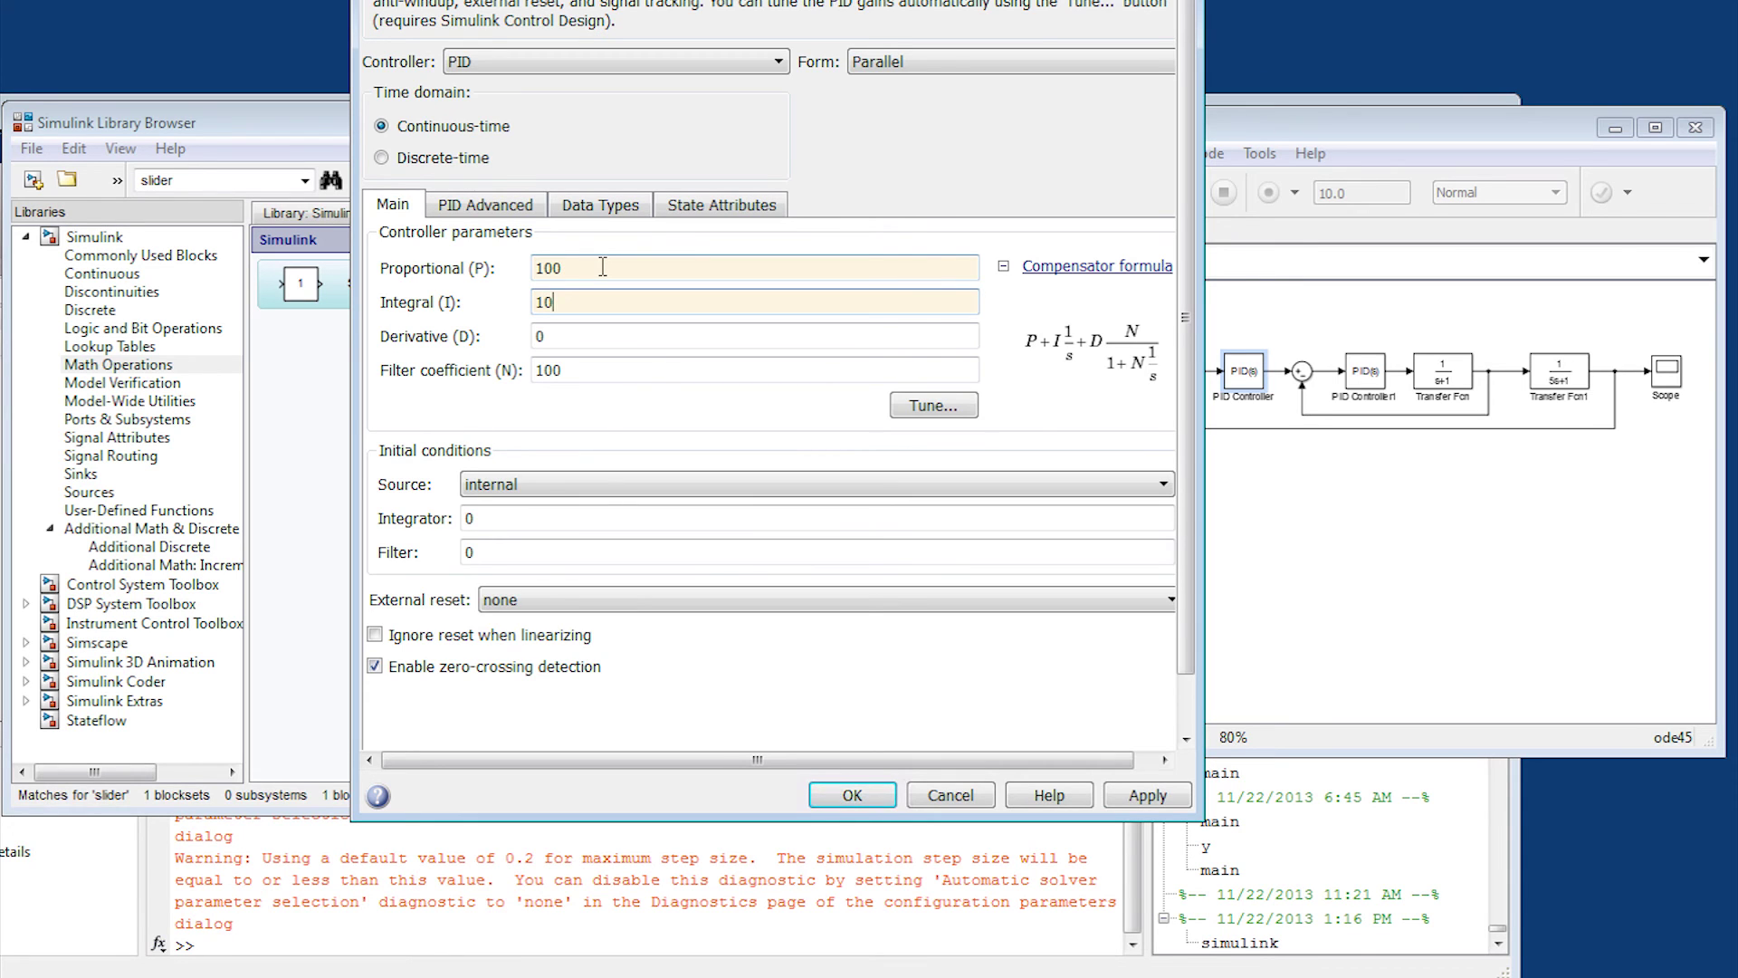
click(1147, 795)
click(852, 795)
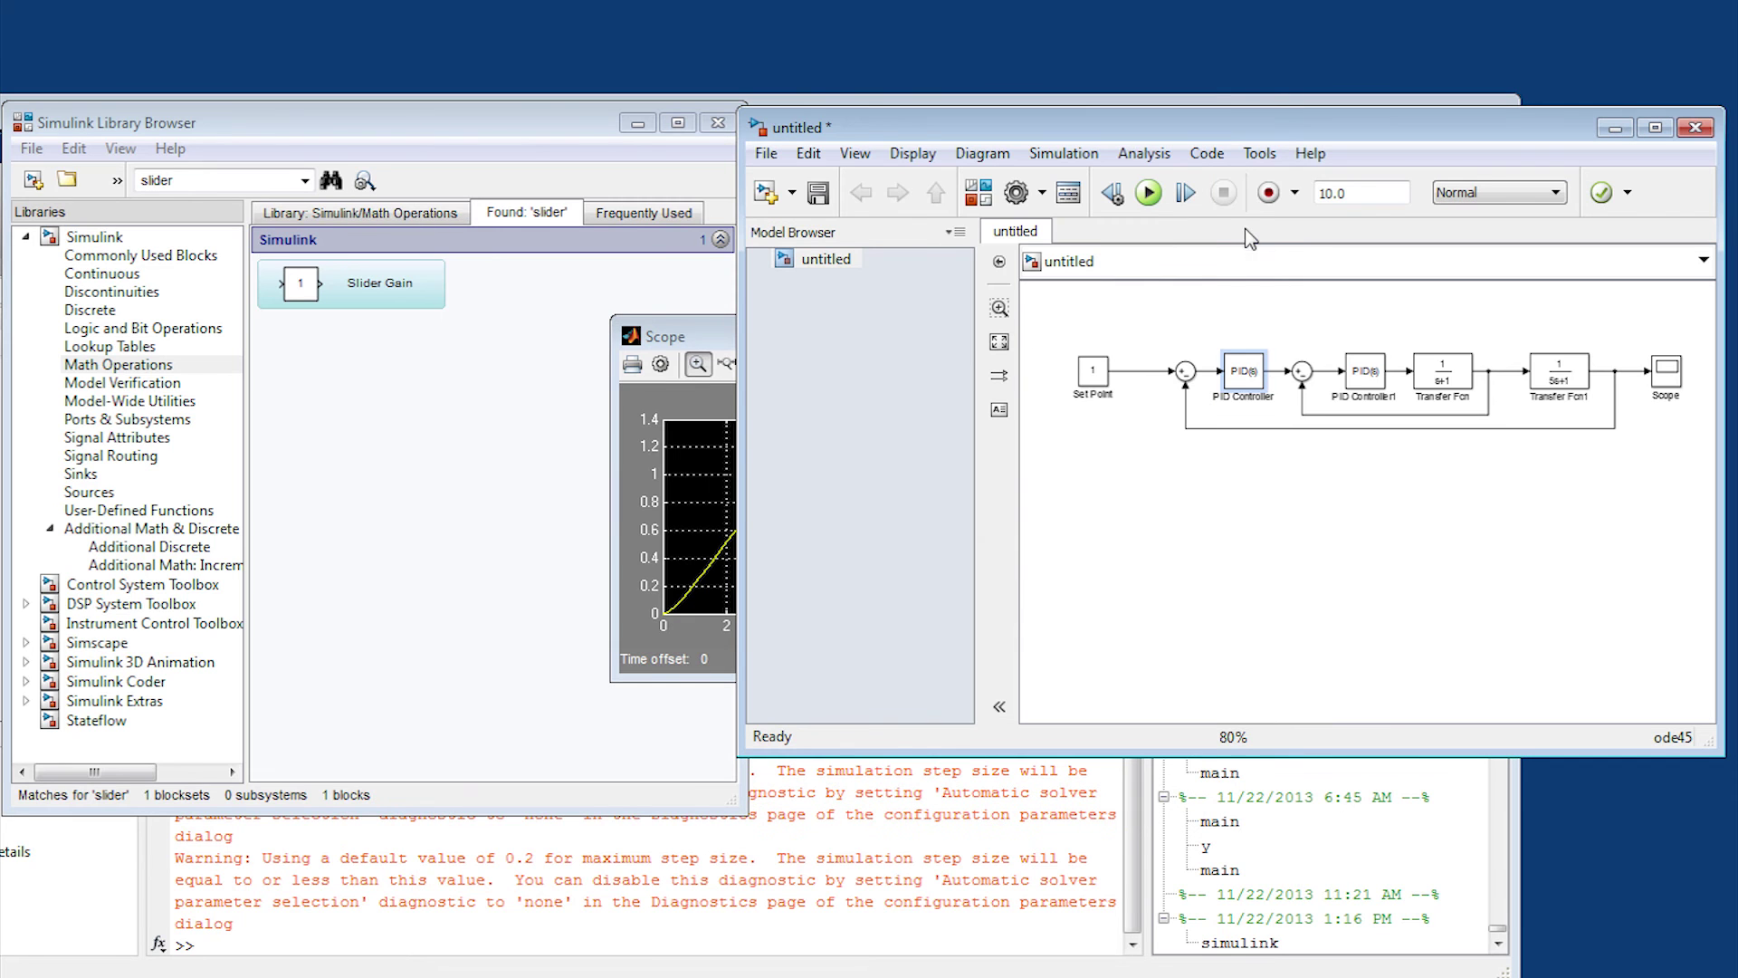
Step: Rerun the simulation and autoscale the Scope to see the 1.6 overshoot settling at 1
click(1148, 192)
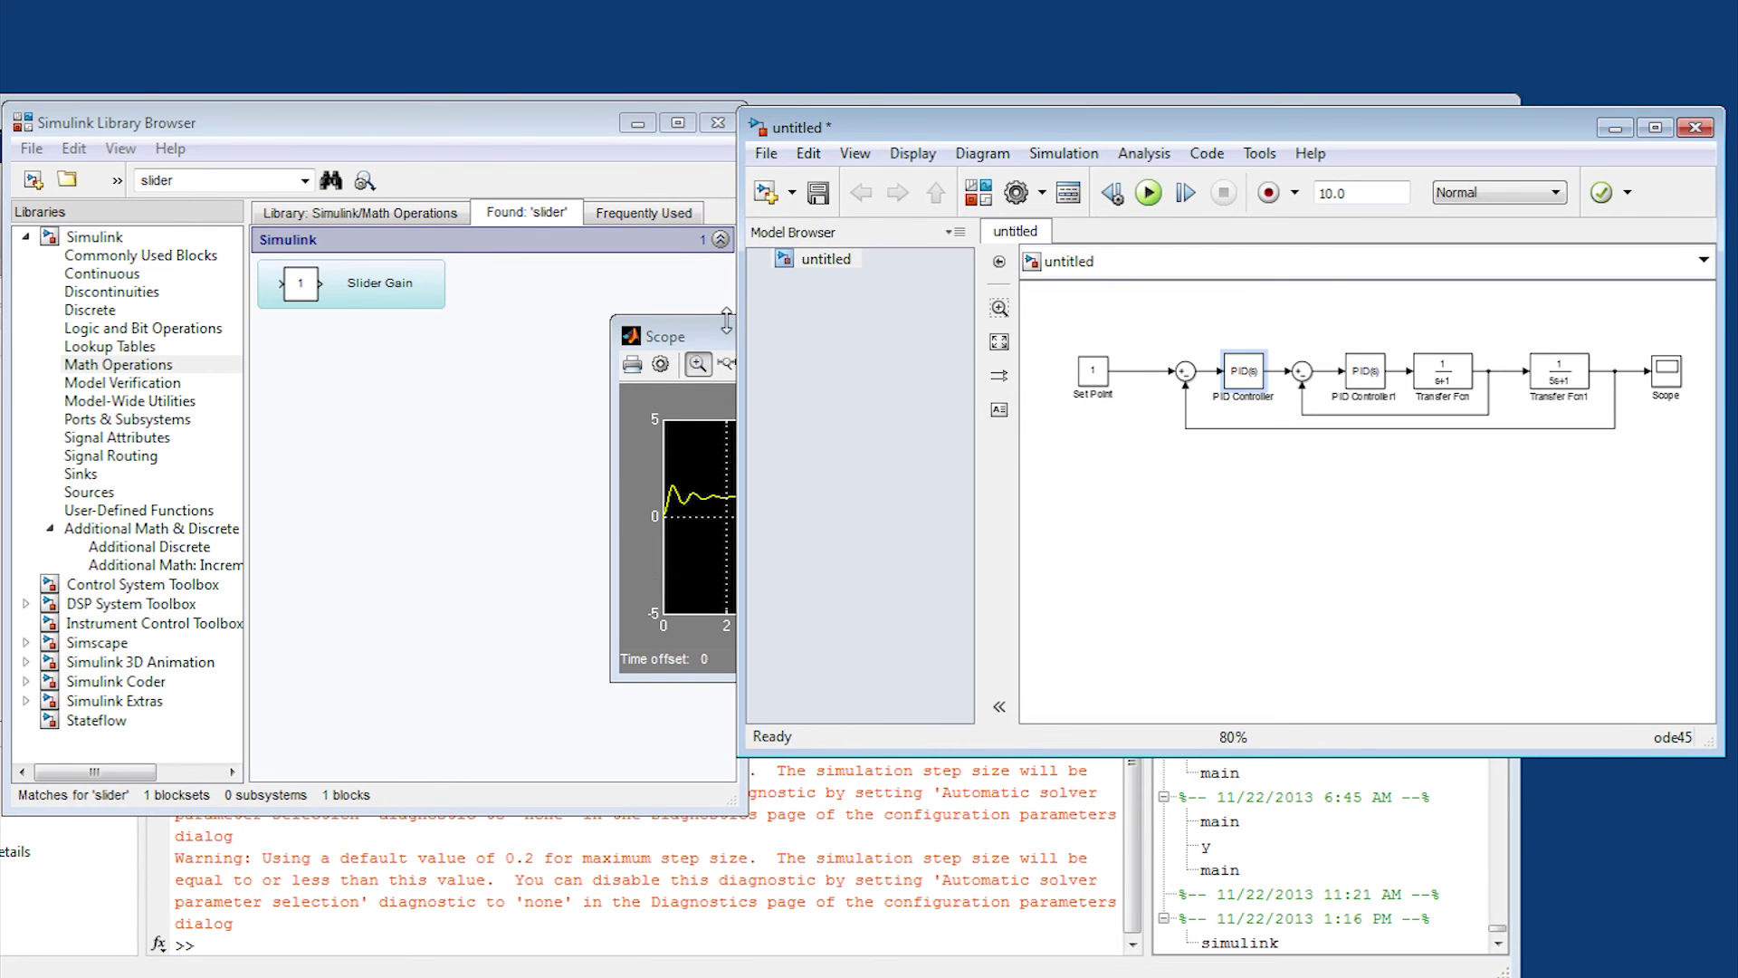
click(718, 342)
click(790, 365)
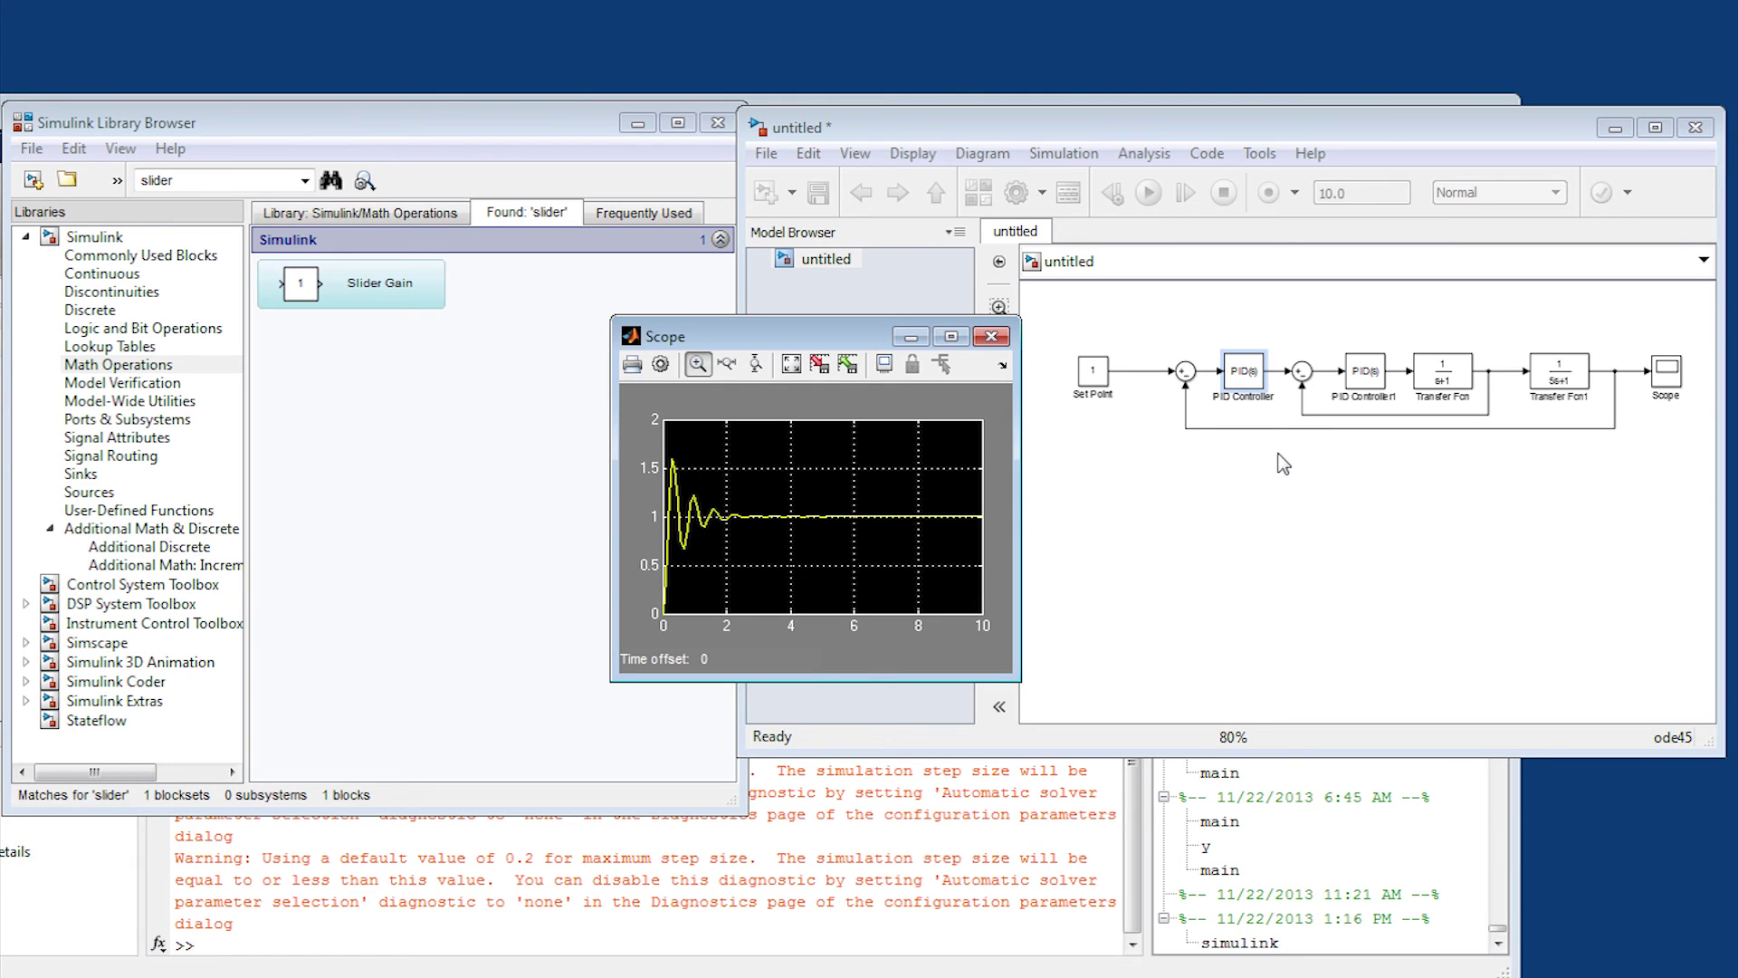
Step: Nudge the Scope and select the signal line leaving Transfer Fcn1
click(1669, 379)
mouse_move(1669, 379)
mouse_down()
mouse_move(1698, 379)
mouse_move(1661, 374)
mouse_up()
click(1618, 374)
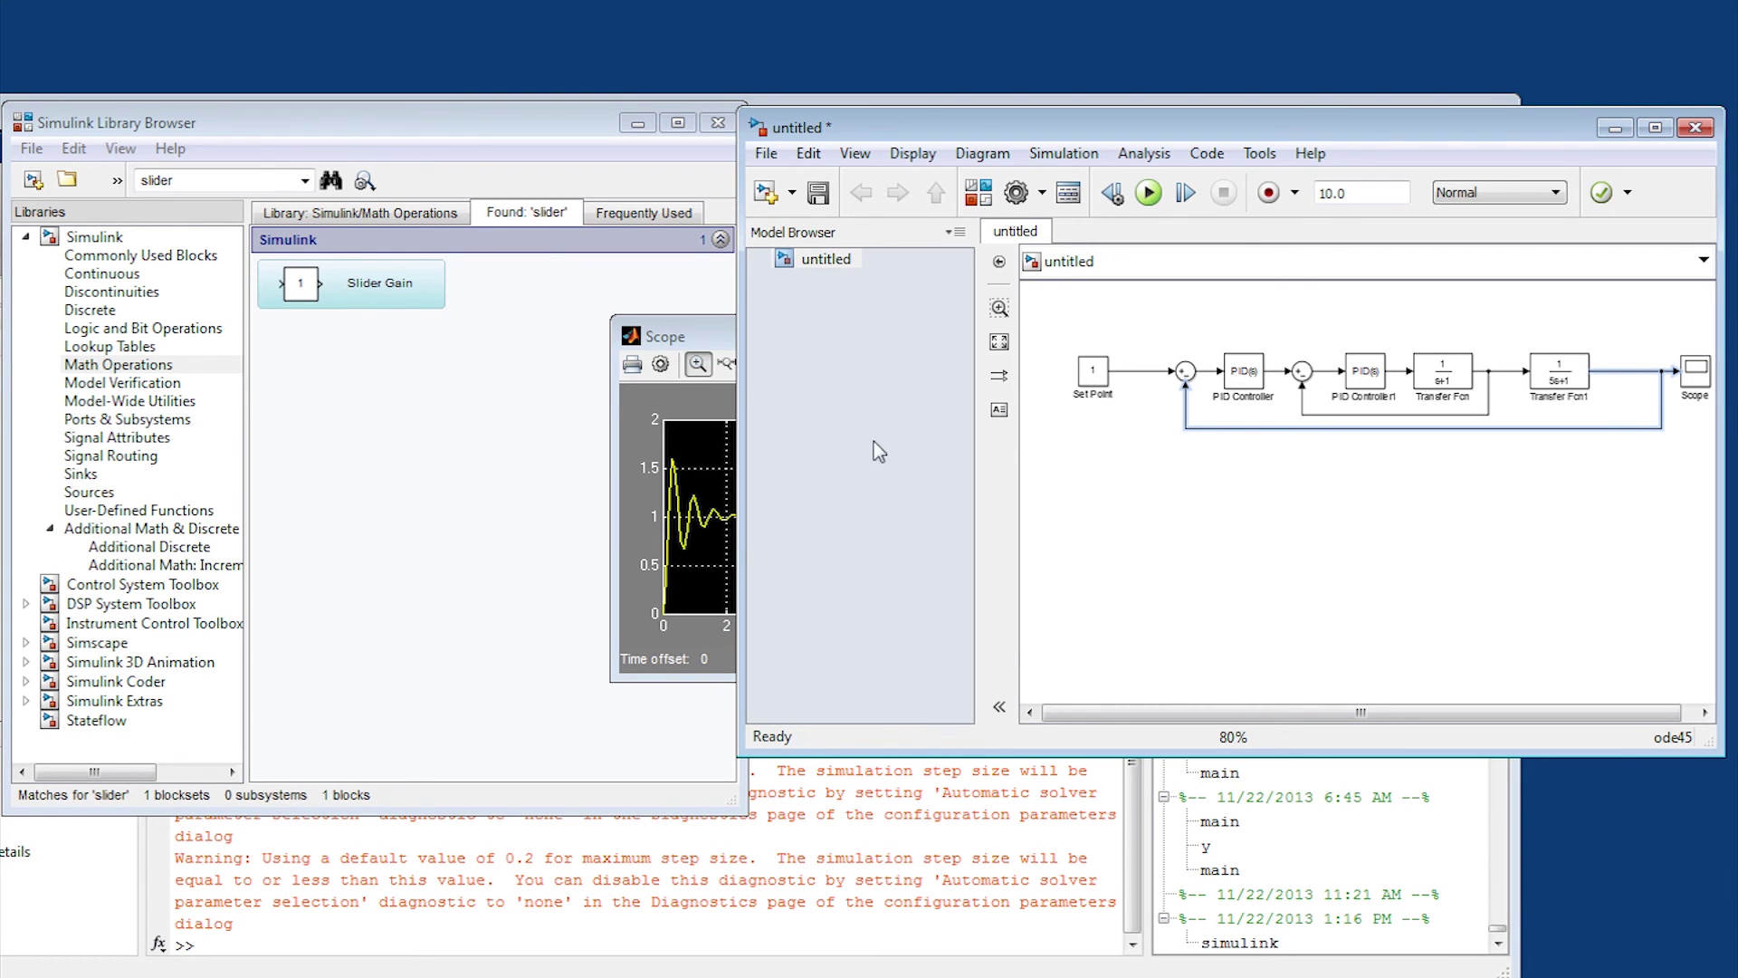
Step: Search the library for 'transport' and drop a Transport Delay onto the line before the Scope
double_click(209, 180)
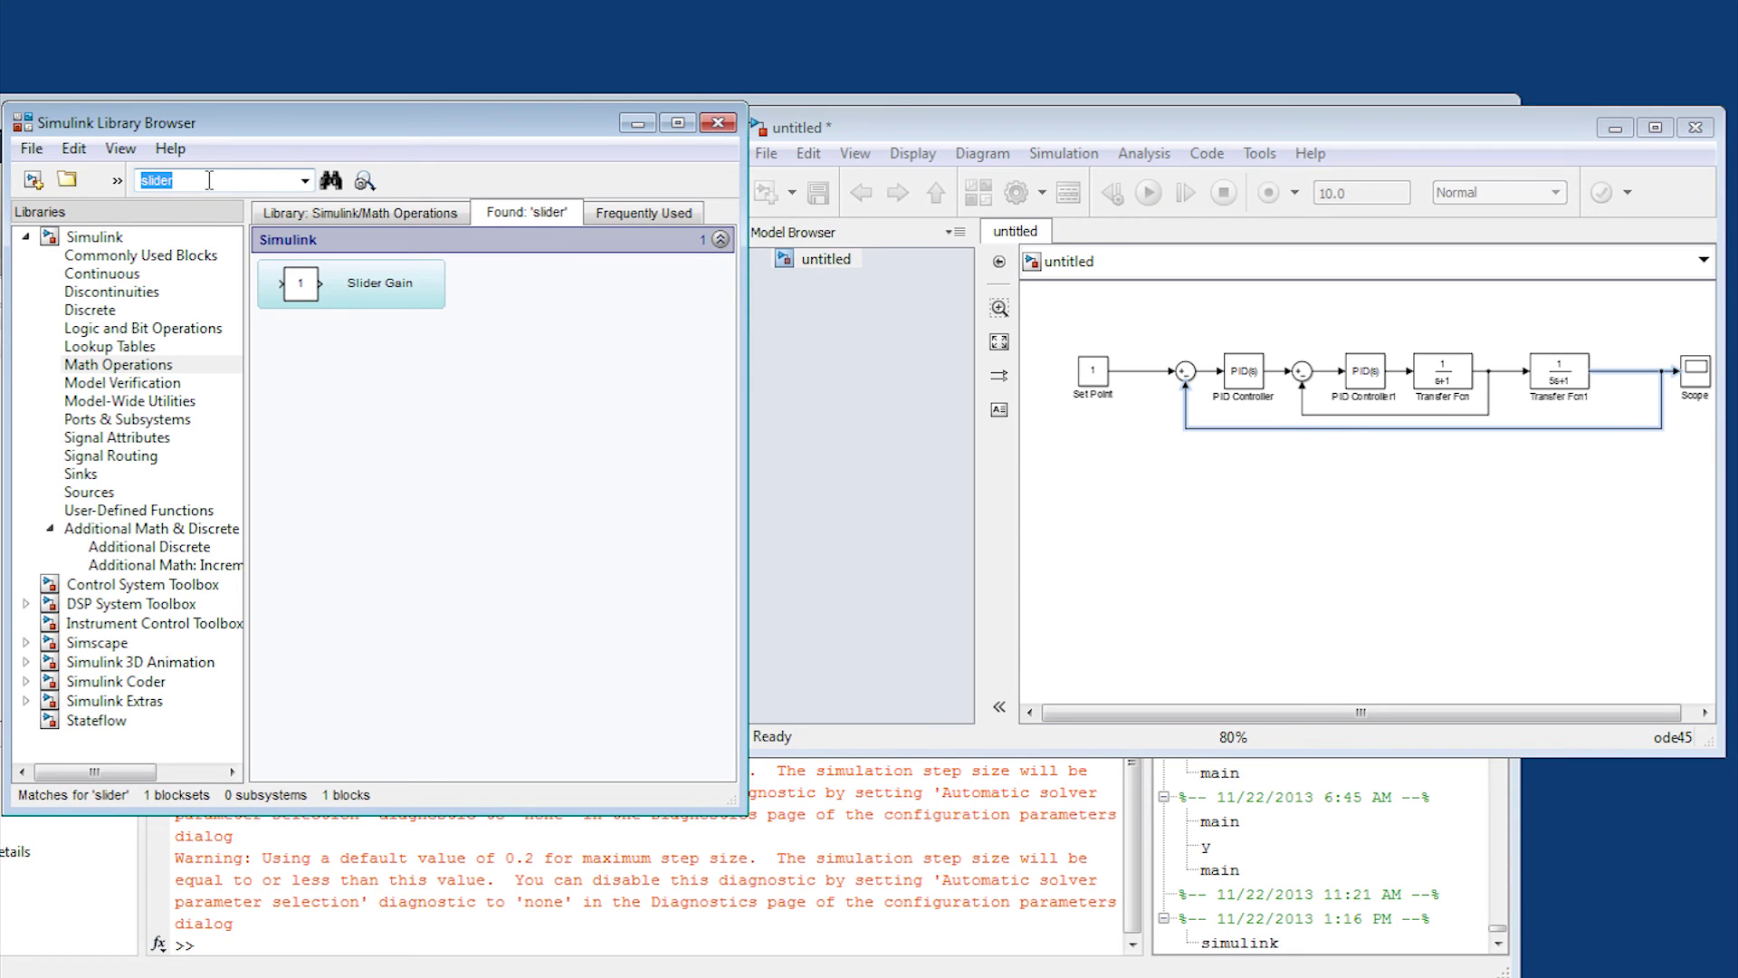
text(transport de)
key(BackSpace)
key(BackSpace)
key(BackSpace)
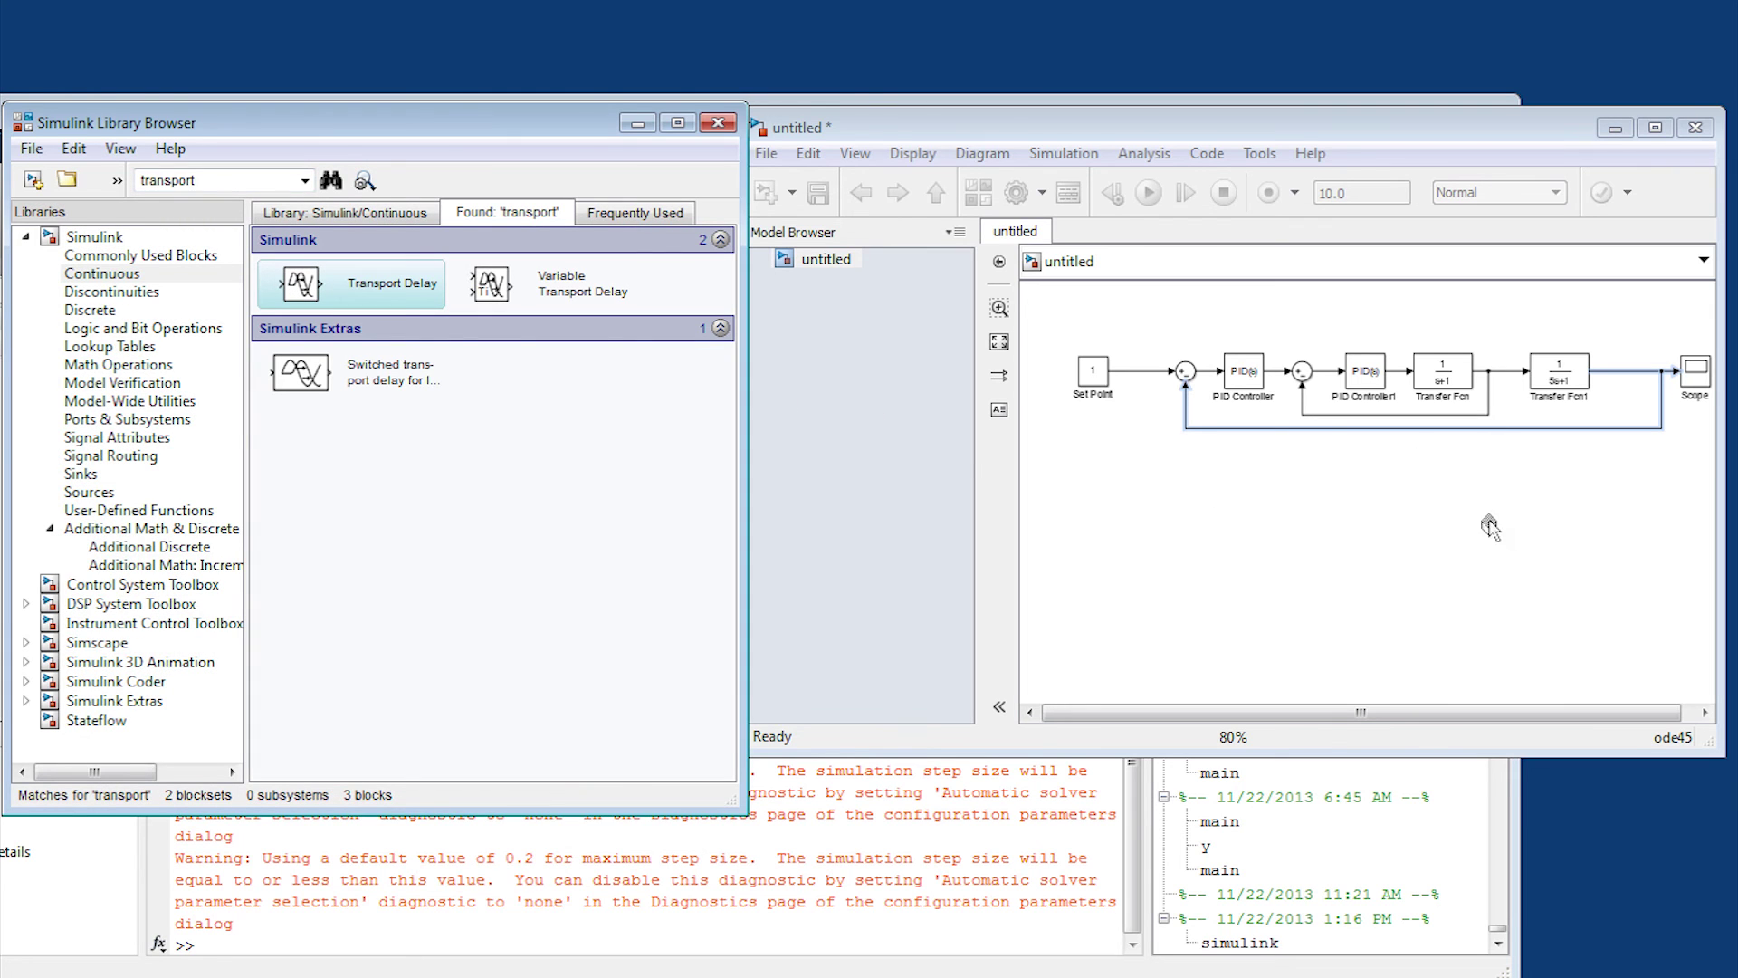
drag(1490, 527, 1632, 378)
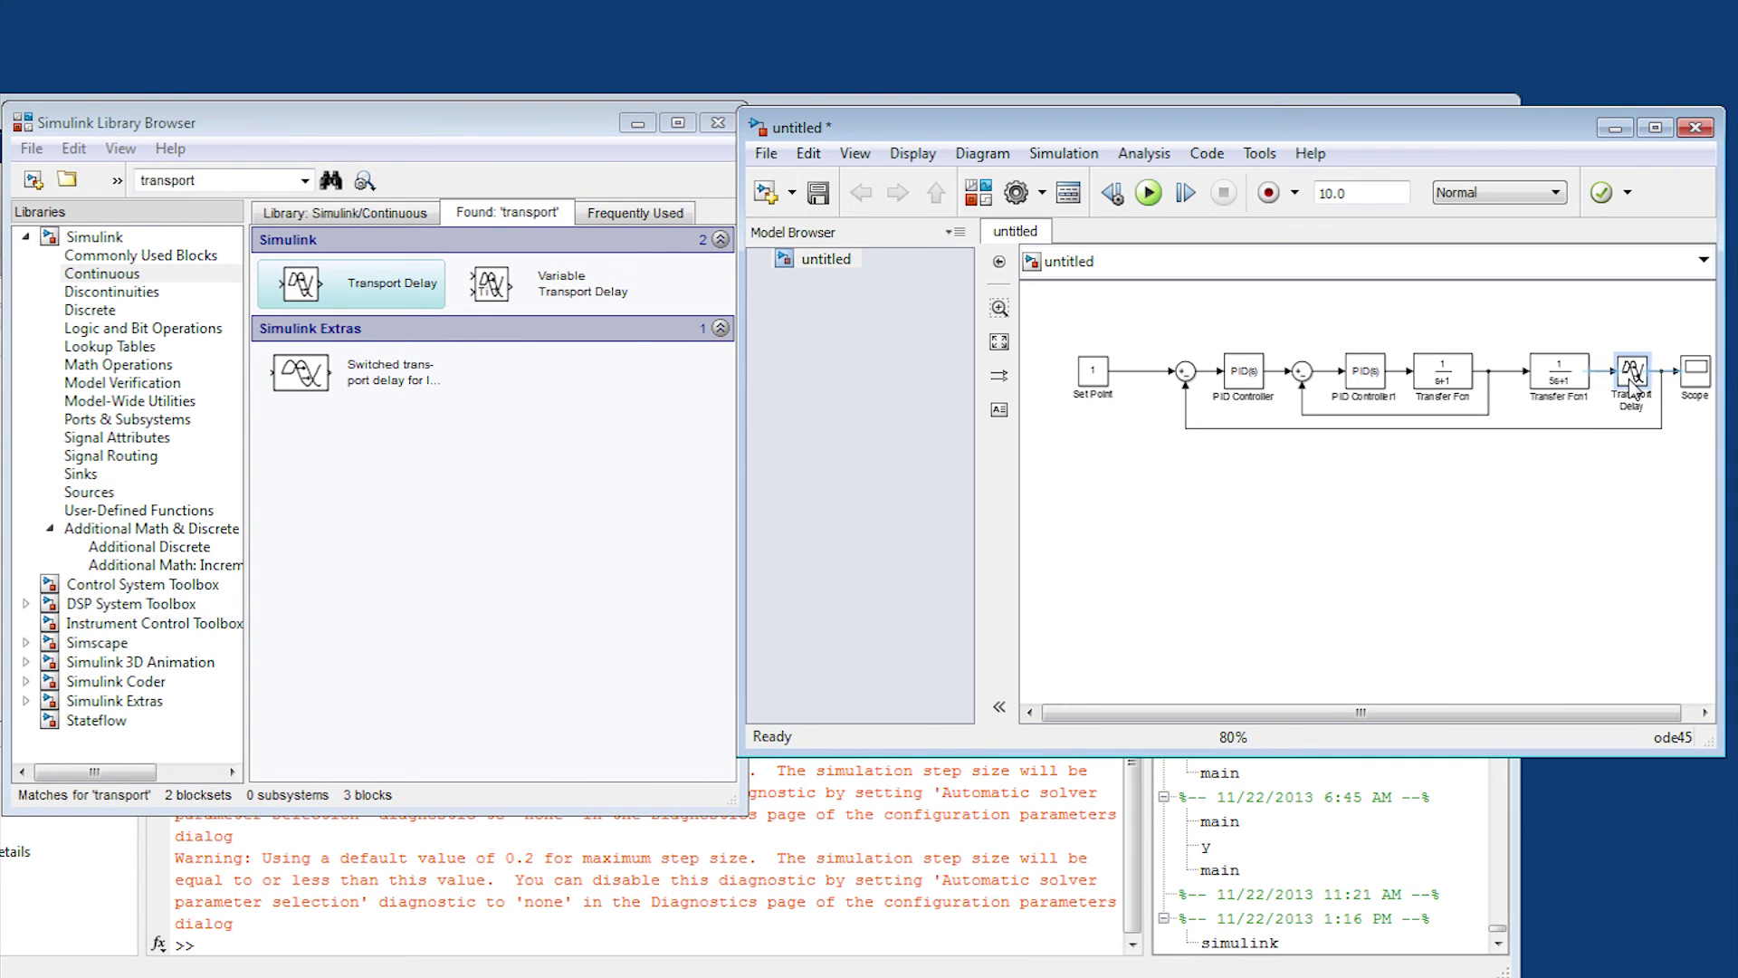
click(1643, 513)
double_click(1632, 371)
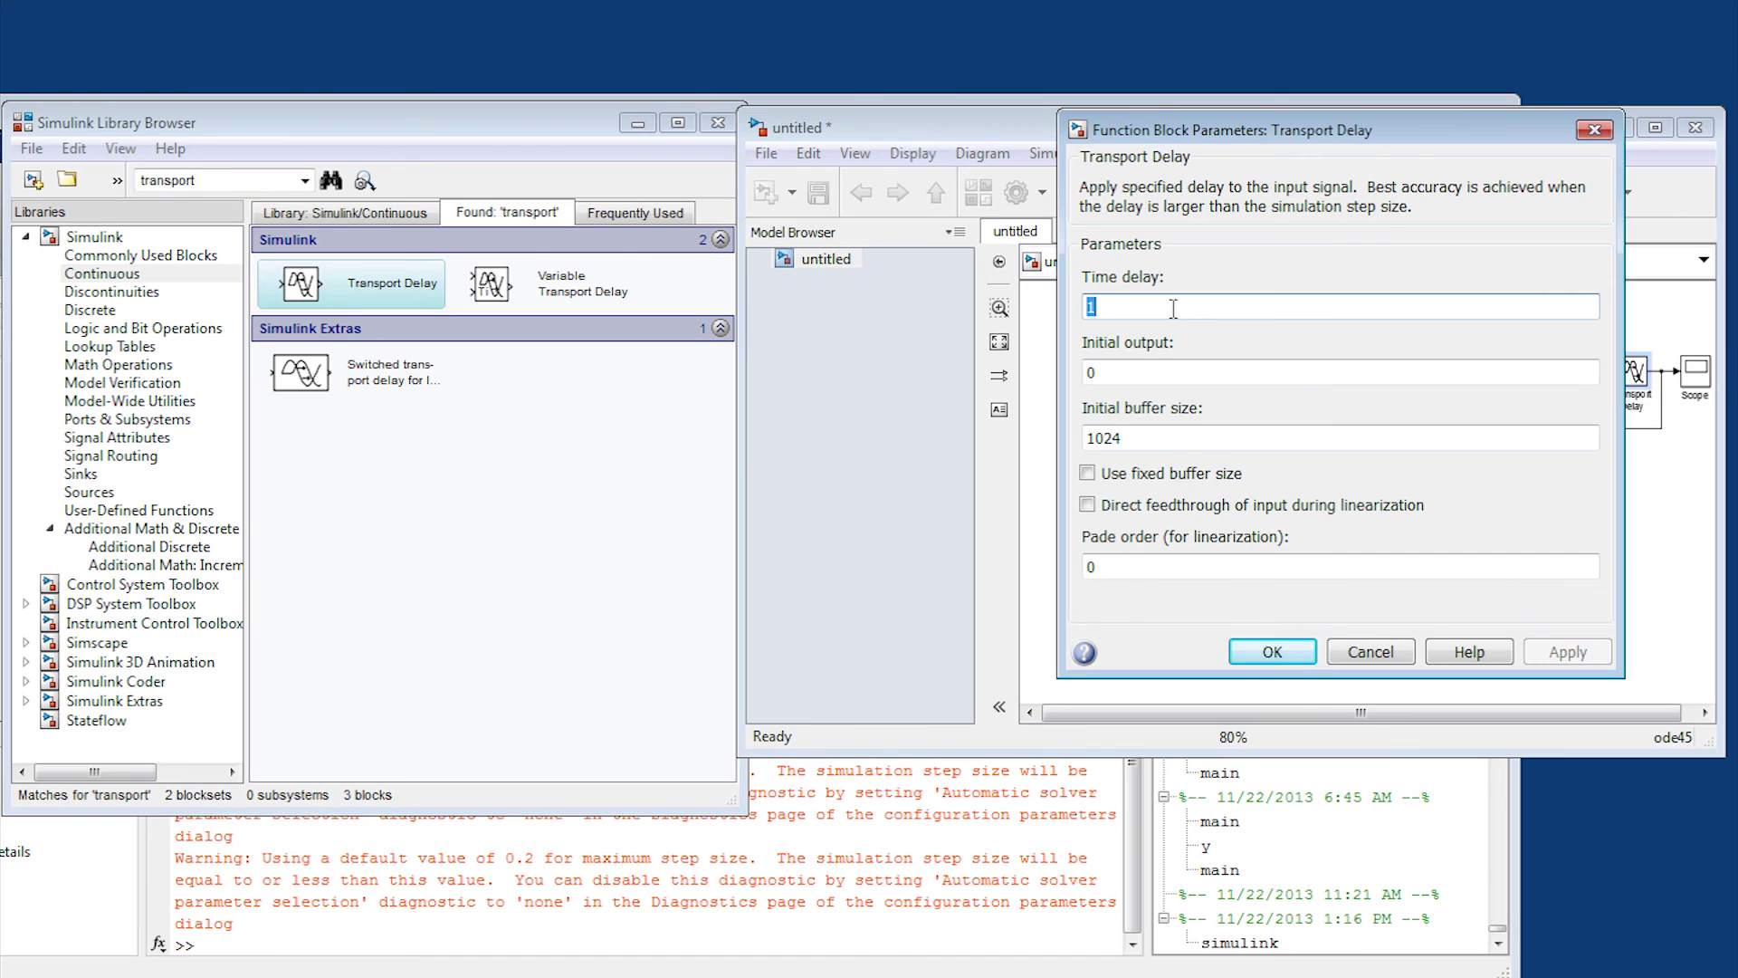
Step: Accept the 1-second delay, run the simulation, and autoscale the Scope to view the diverging response
click(1272, 652)
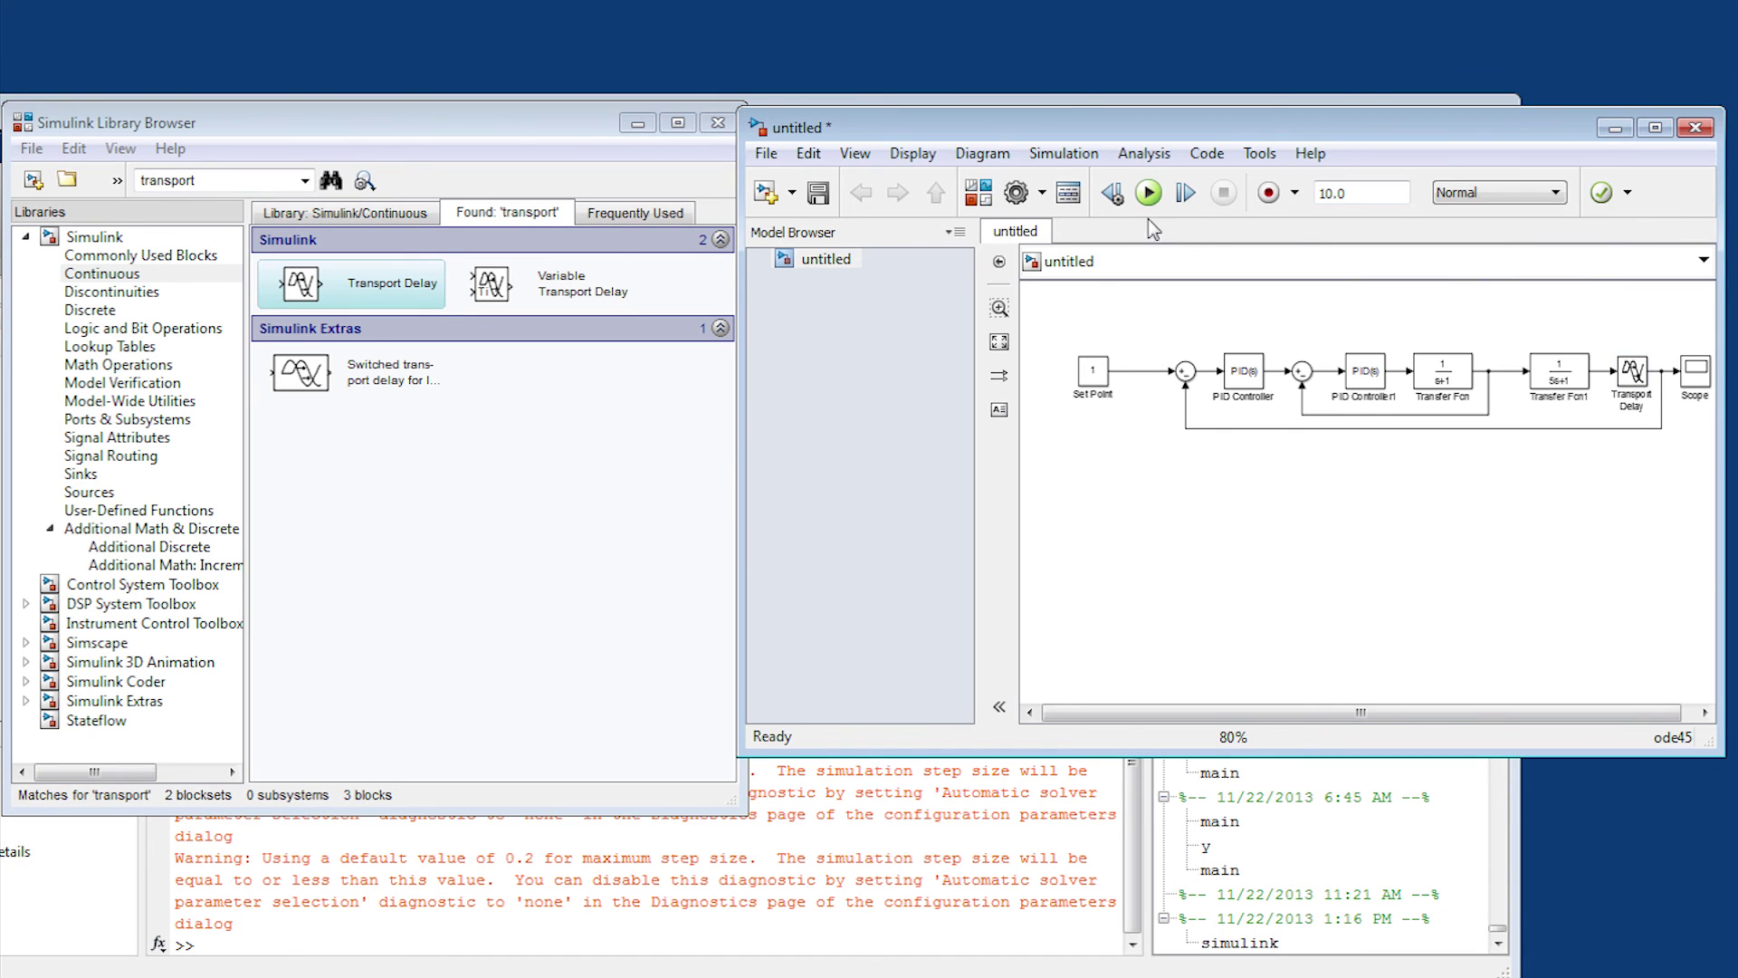
click(1148, 192)
double_click(1706, 384)
click(792, 366)
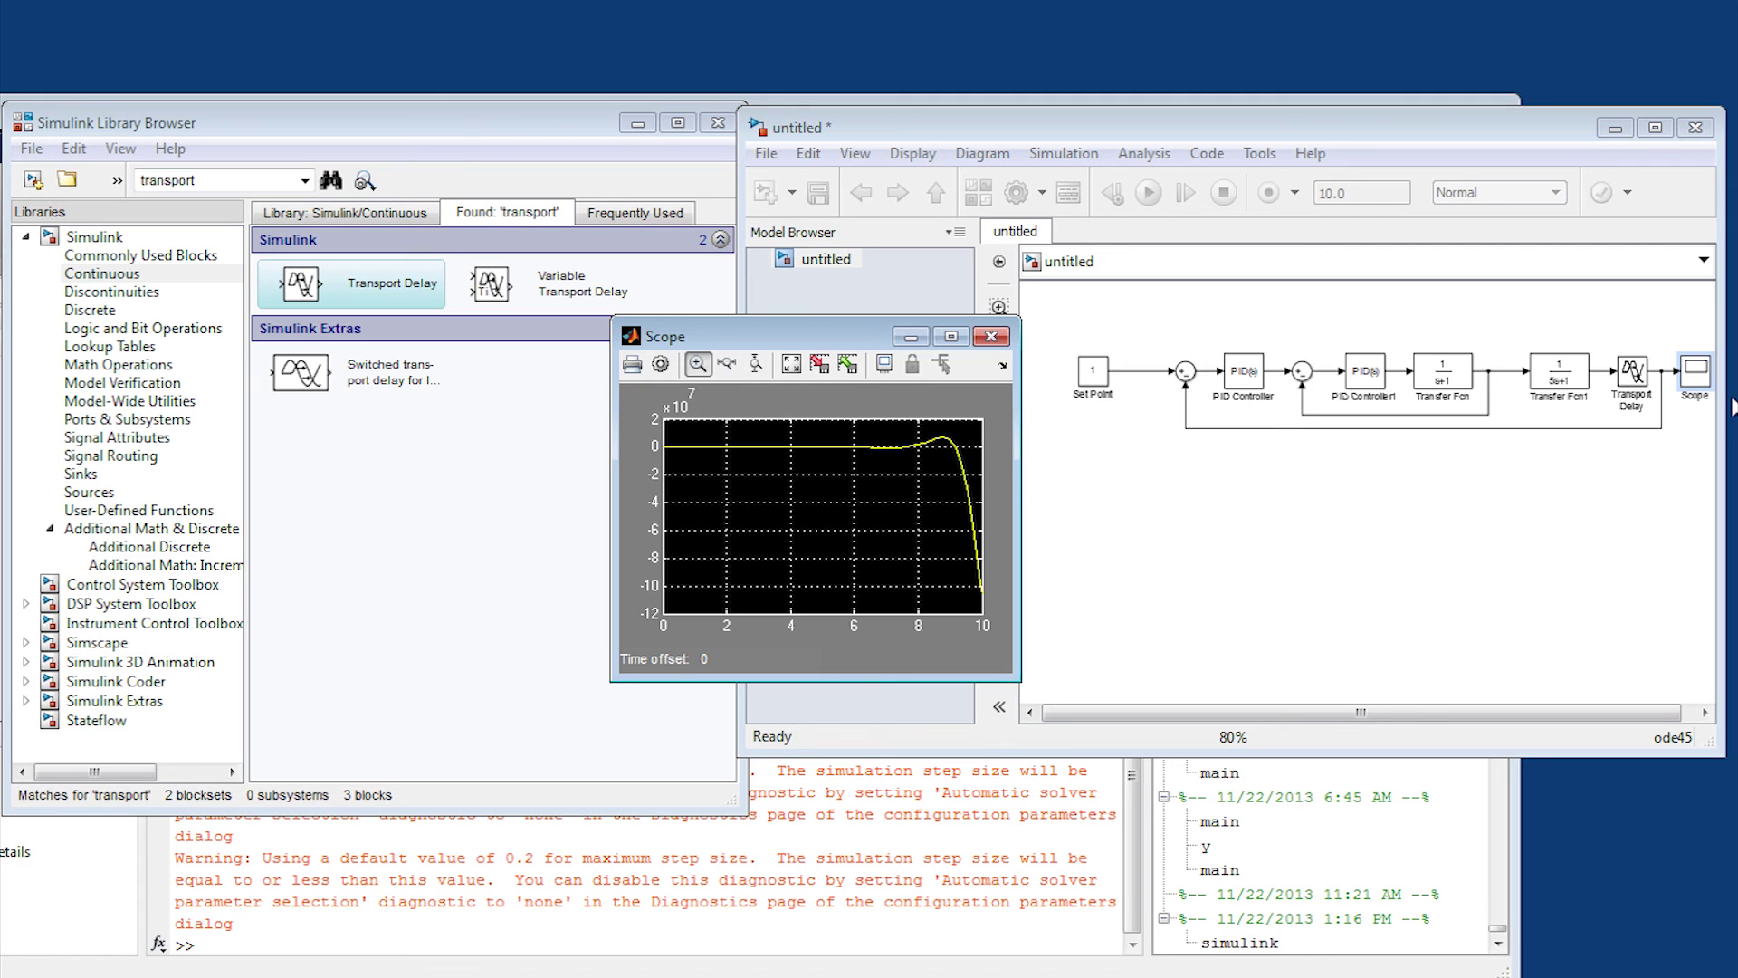
Step: Set the outer PID Controller's proportional and integral gains back to 1
click(1245, 373)
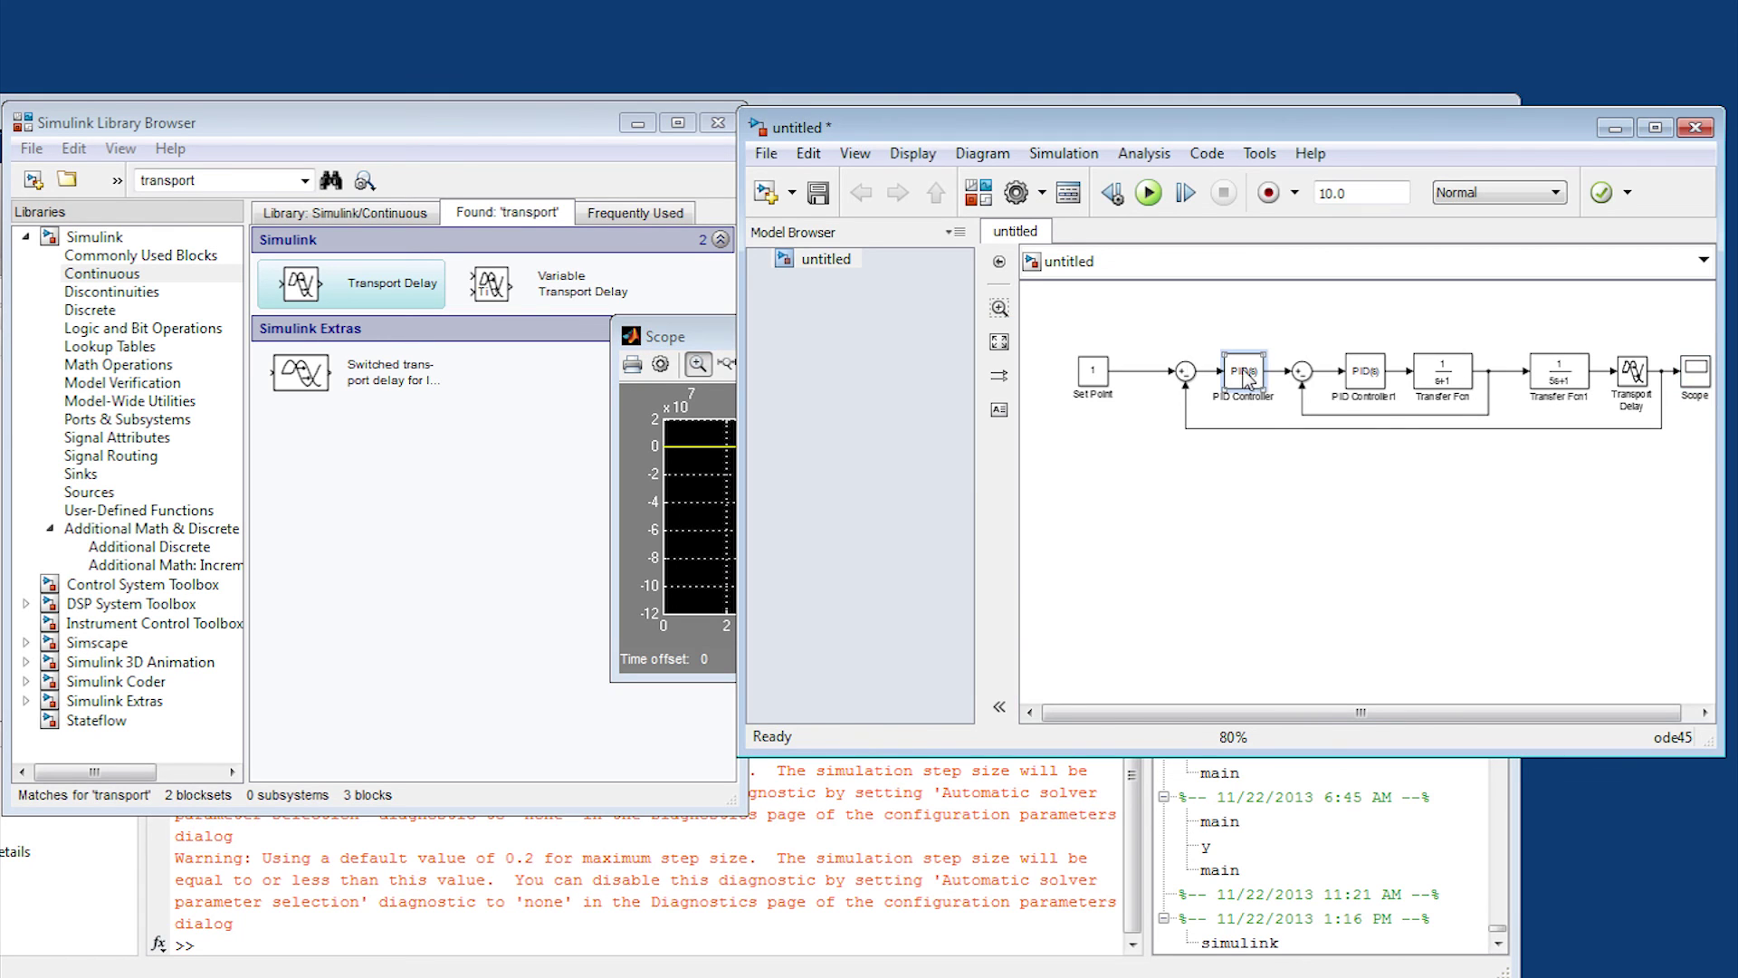
double_click(1245, 373)
double_click(752, 271)
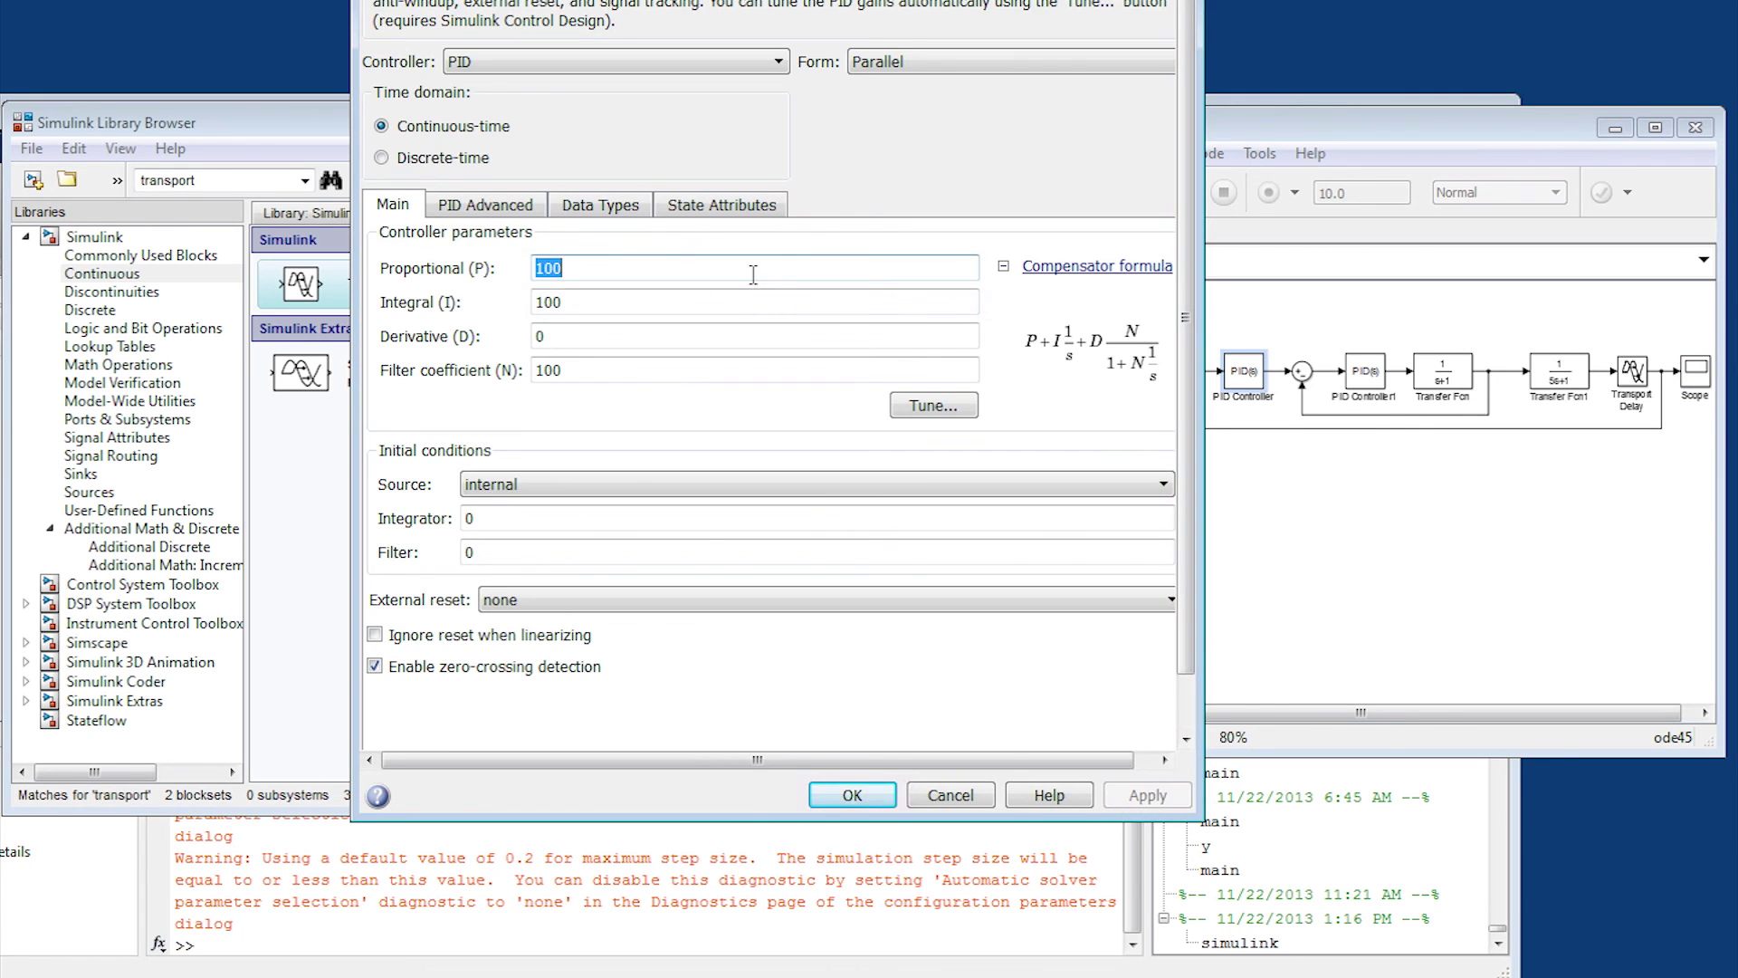
text(1)
double_click(710, 303)
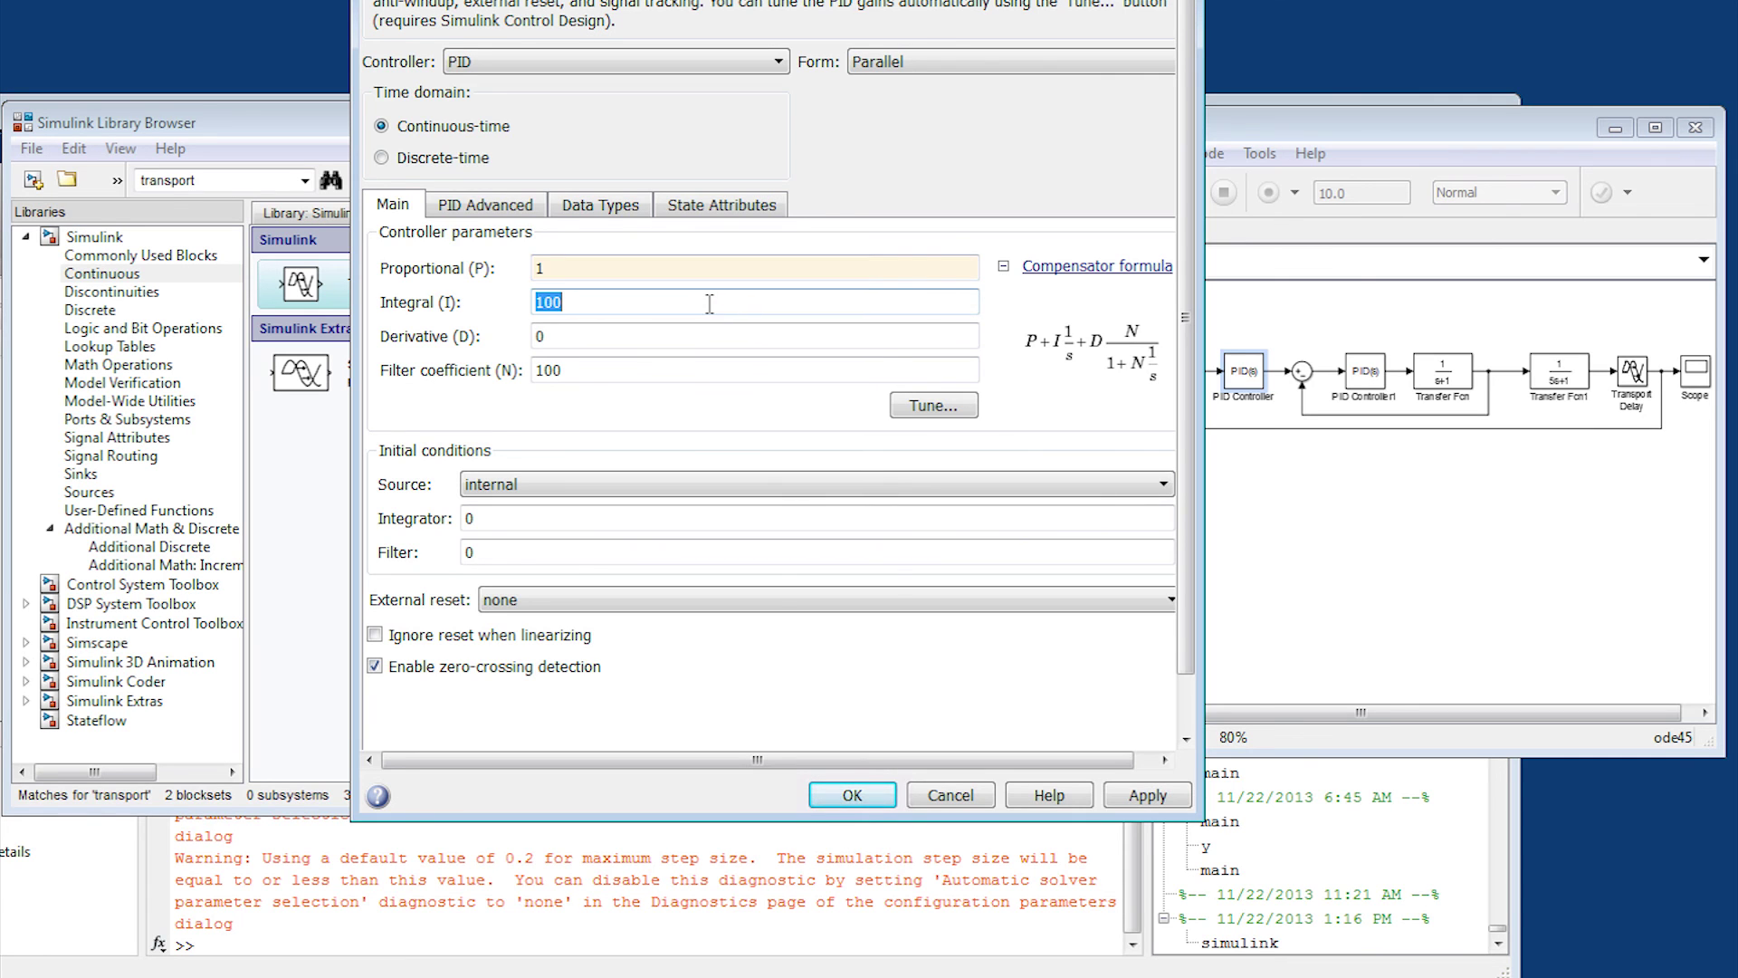
text(1)
click(852, 795)
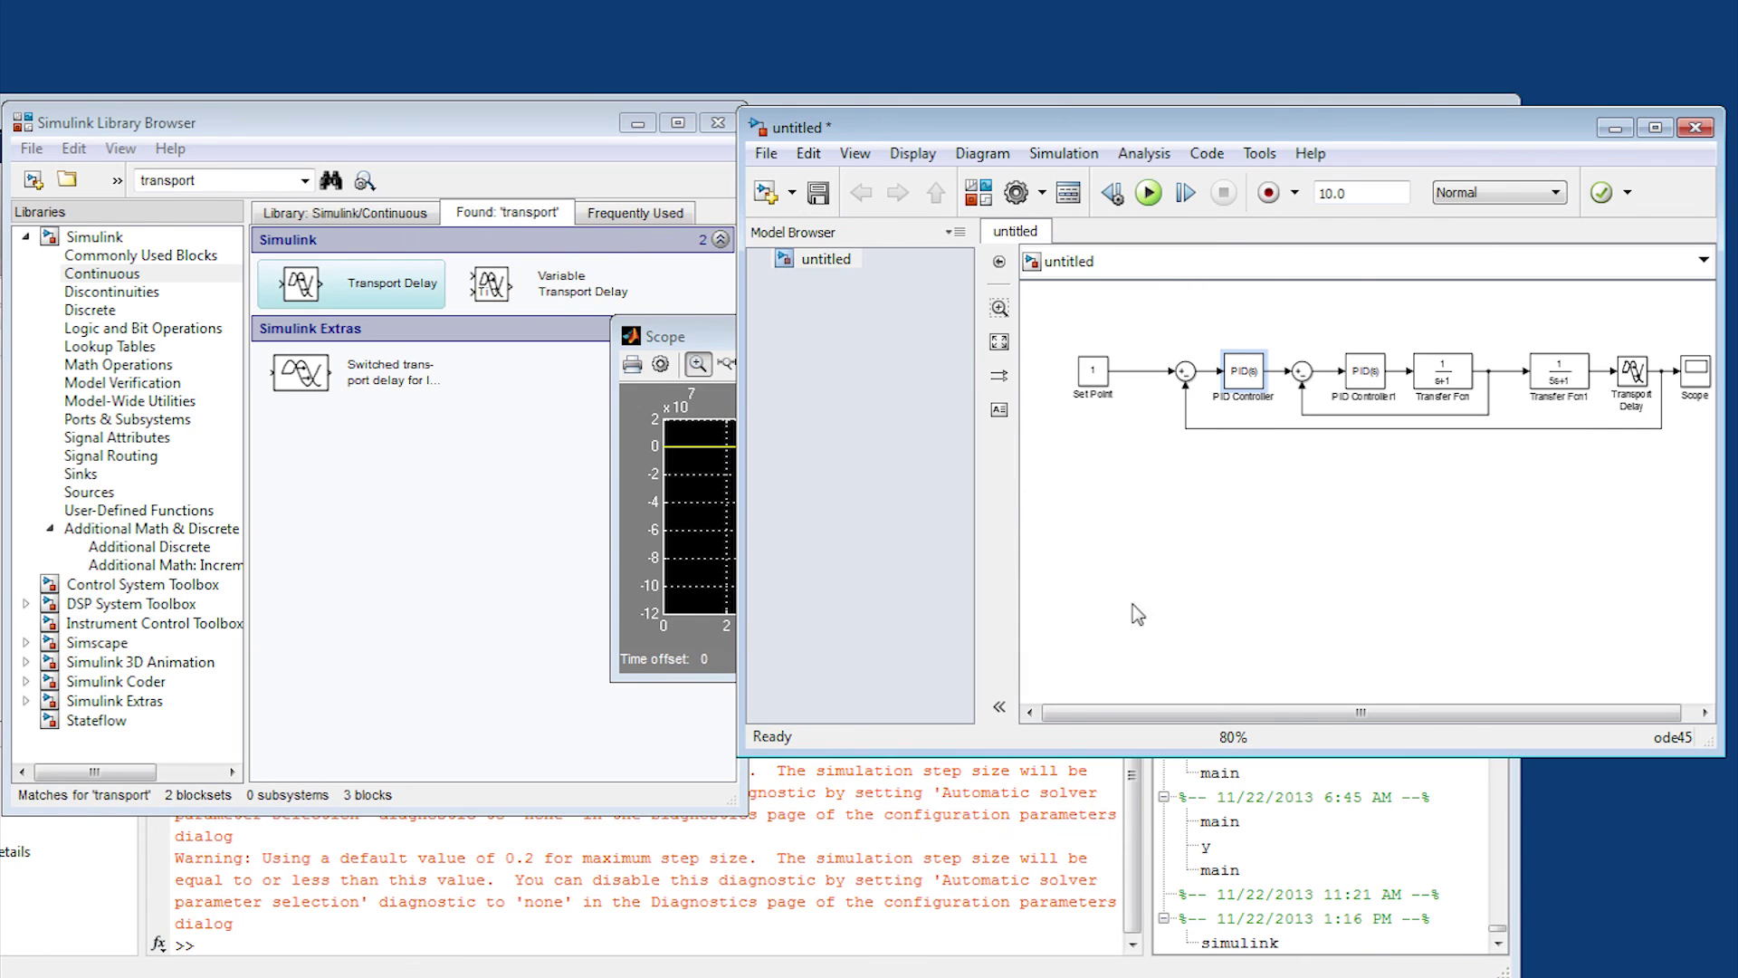
Step: Rerun the delayed loop and autoscale the Scope, peaking near 1.6 around 7 s
click(1145, 194)
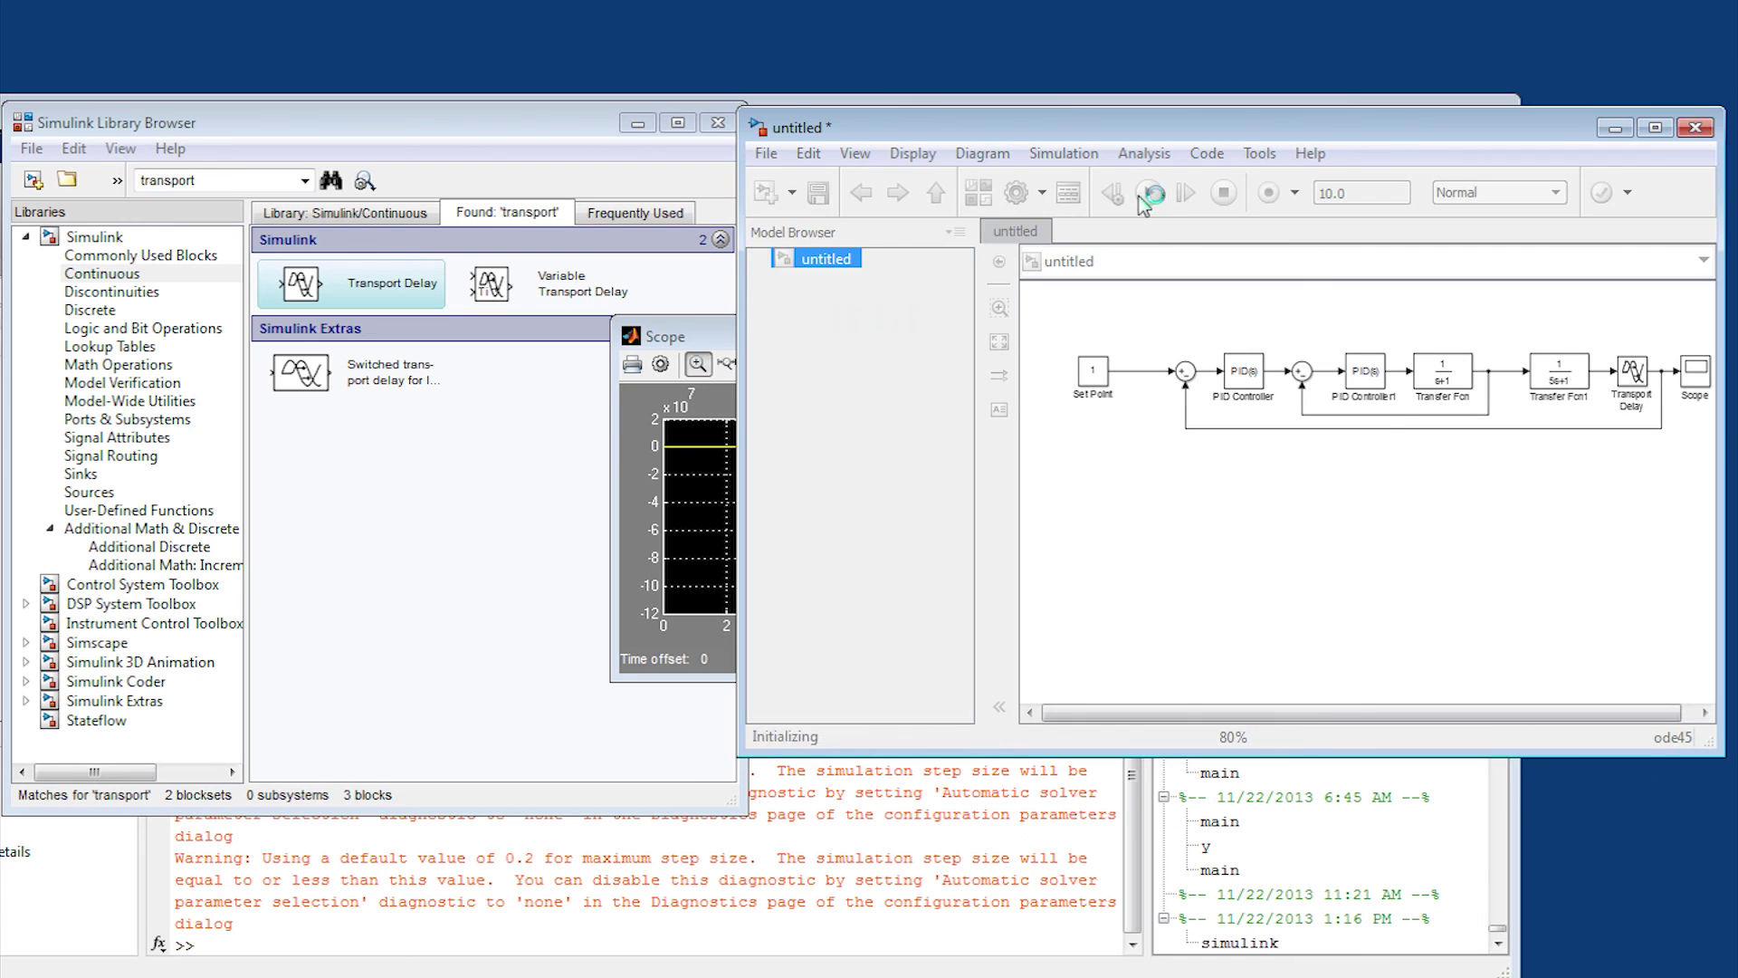
click(791, 365)
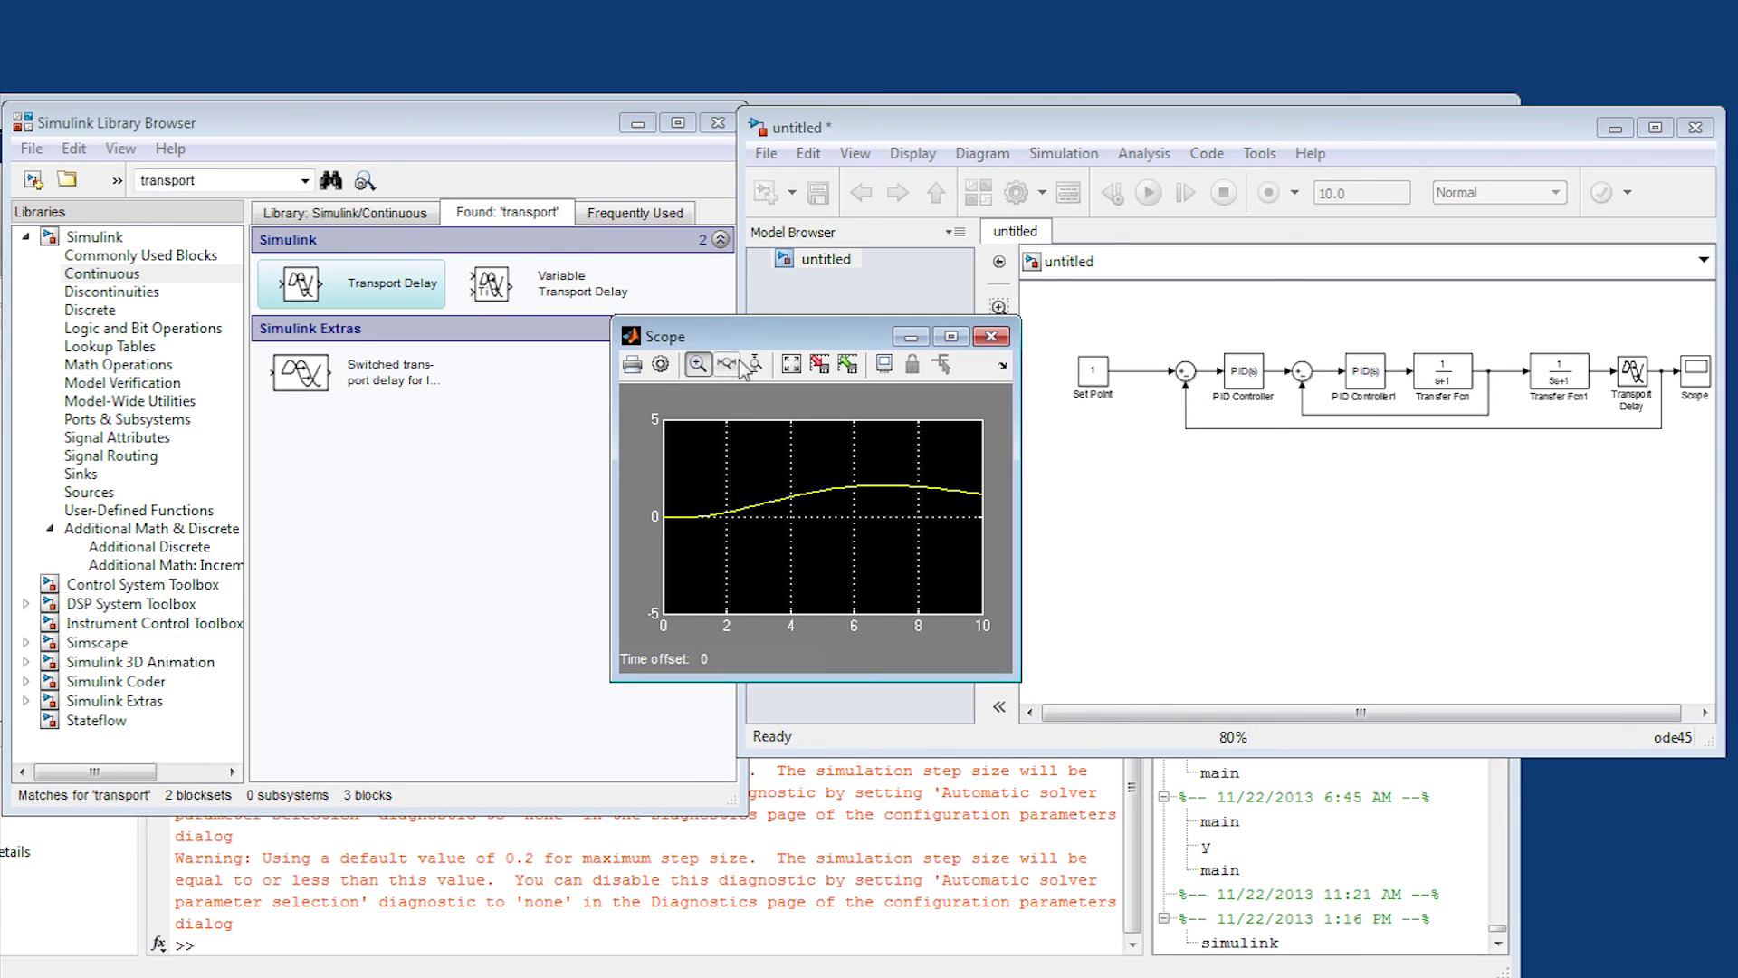
click(791, 365)
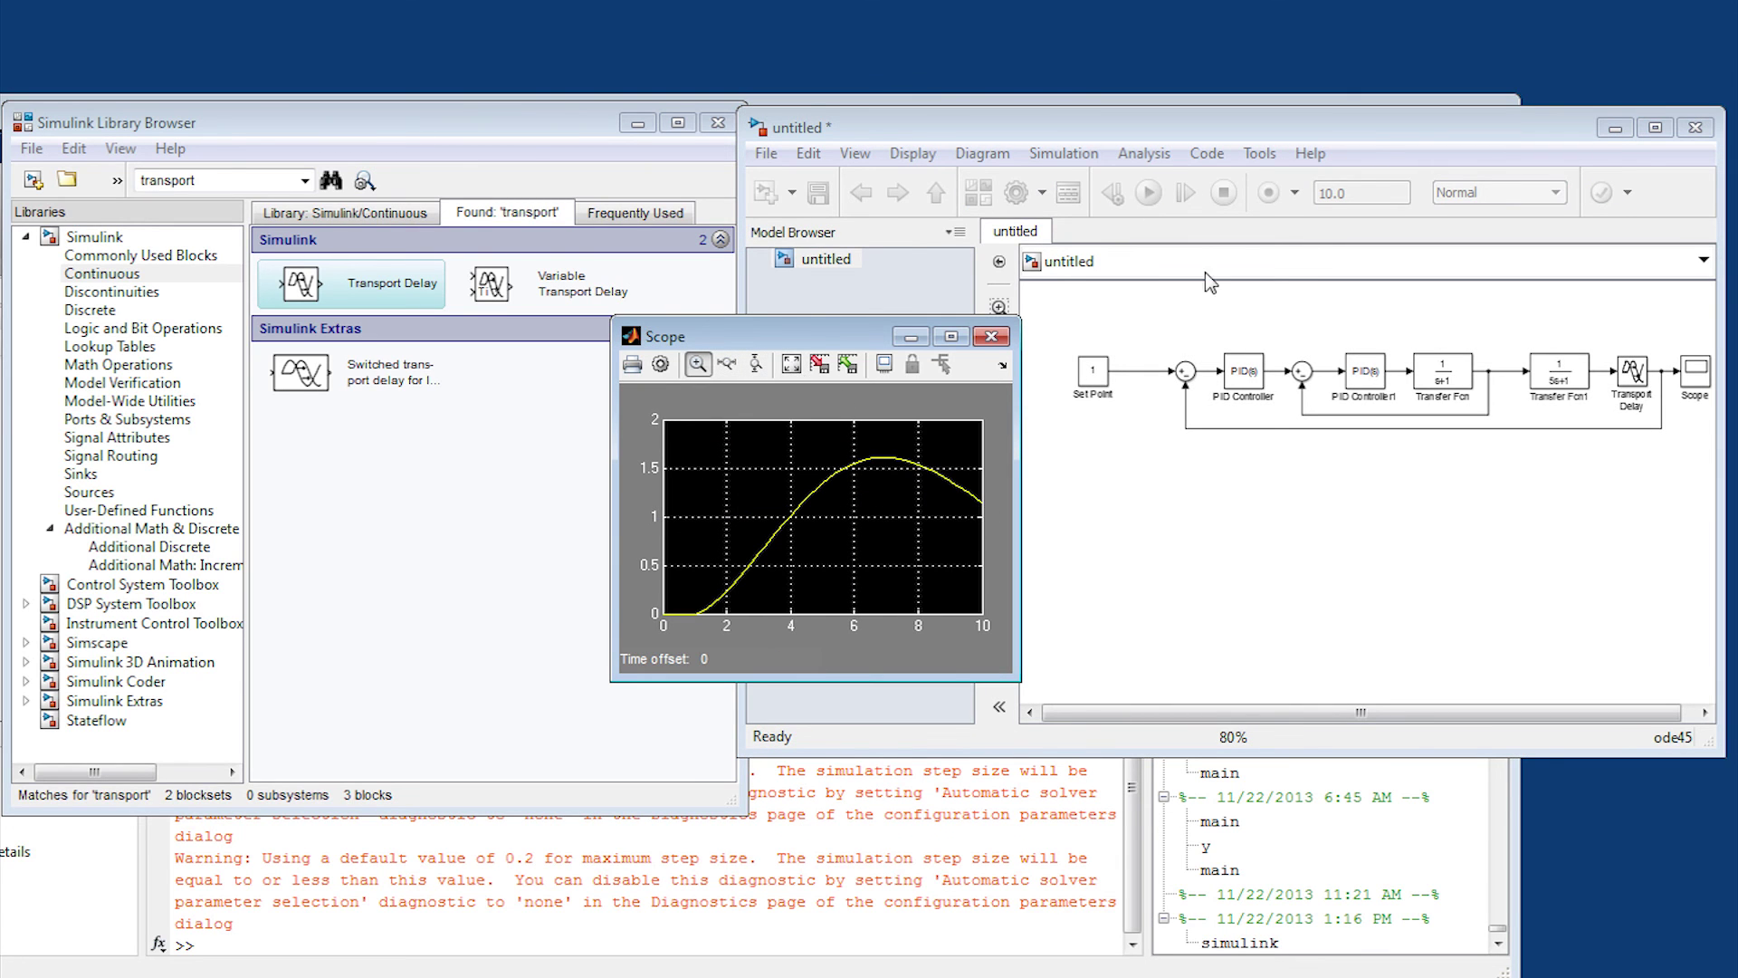
click(1358, 194)
Step: Change the stop time to 50, rerun, and autoscale the Scope to see the response settle at 1
double_click(1358, 194)
text(2)
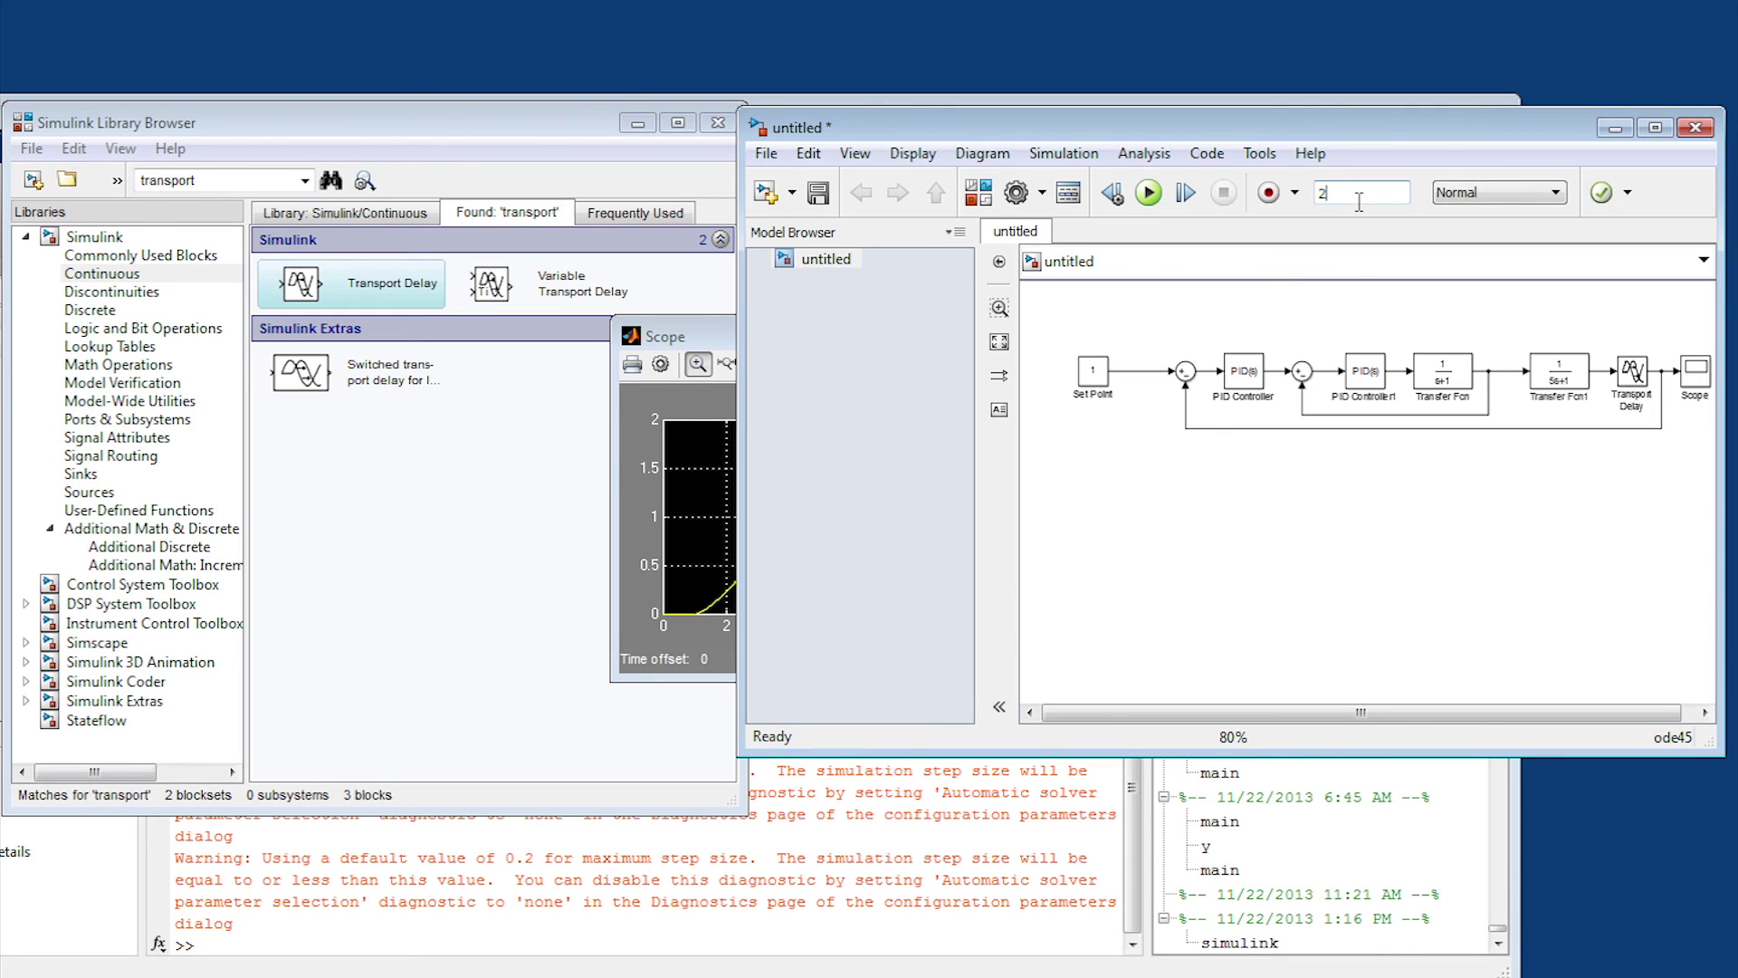
text(0)
key(BackSpace)
key(BackSpace)
text(50)
click(1148, 192)
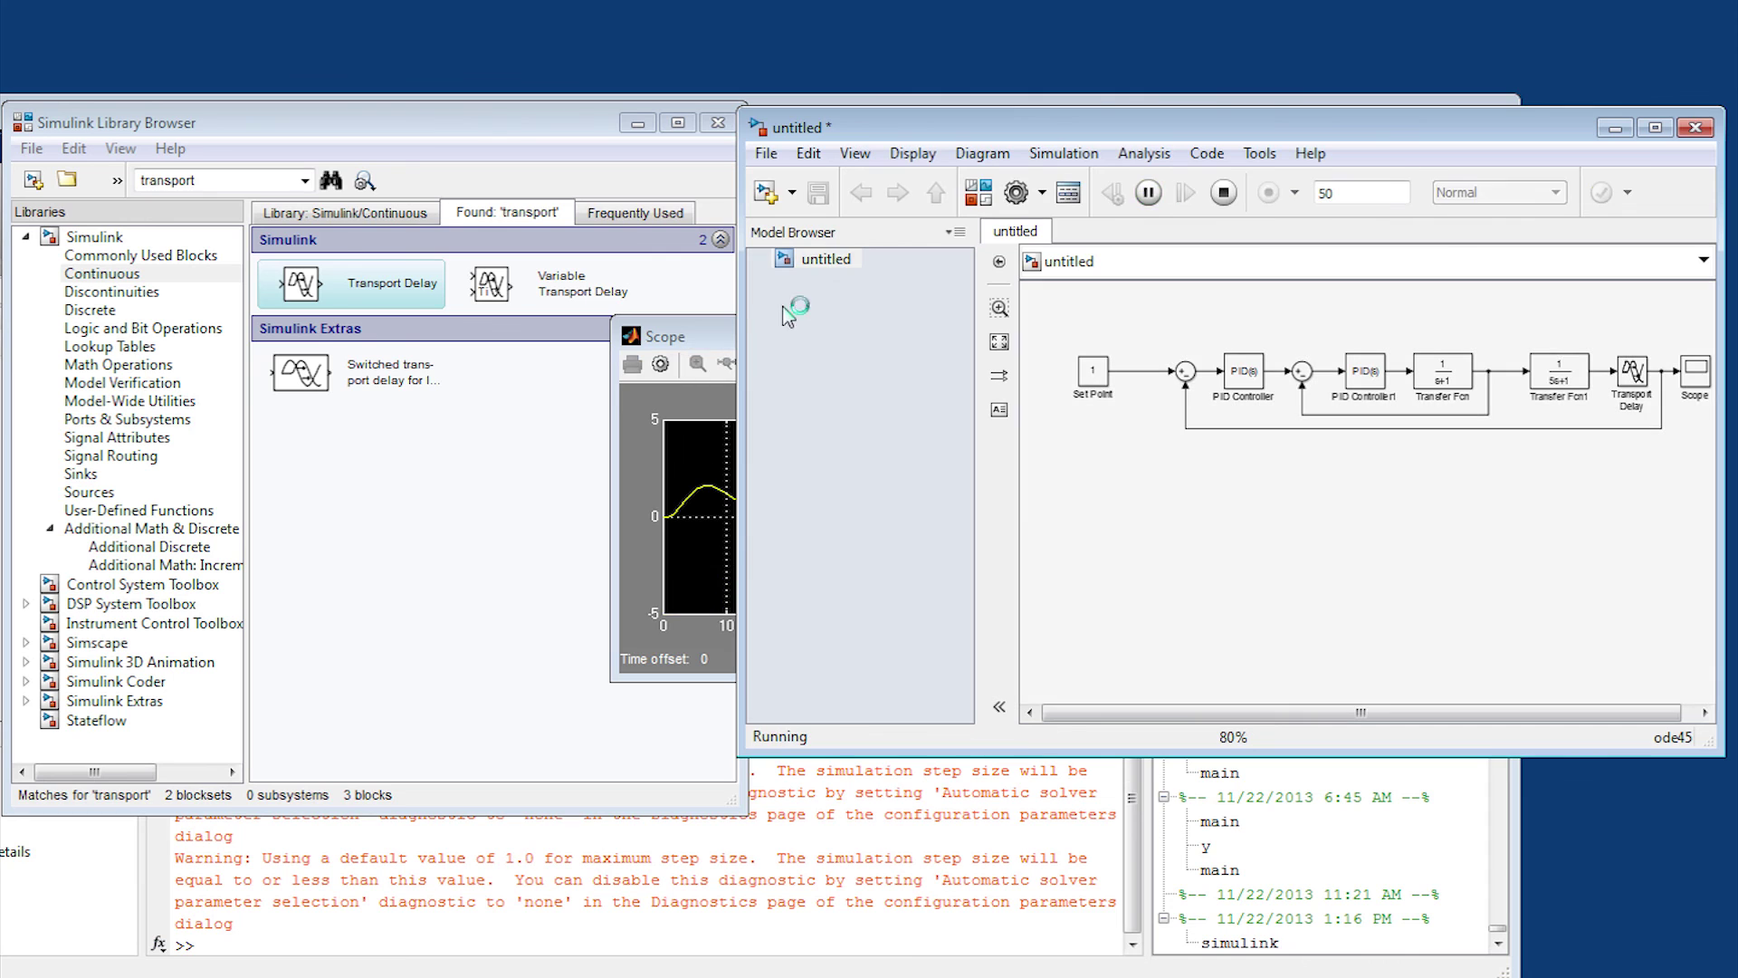
click(722, 323)
click(790, 365)
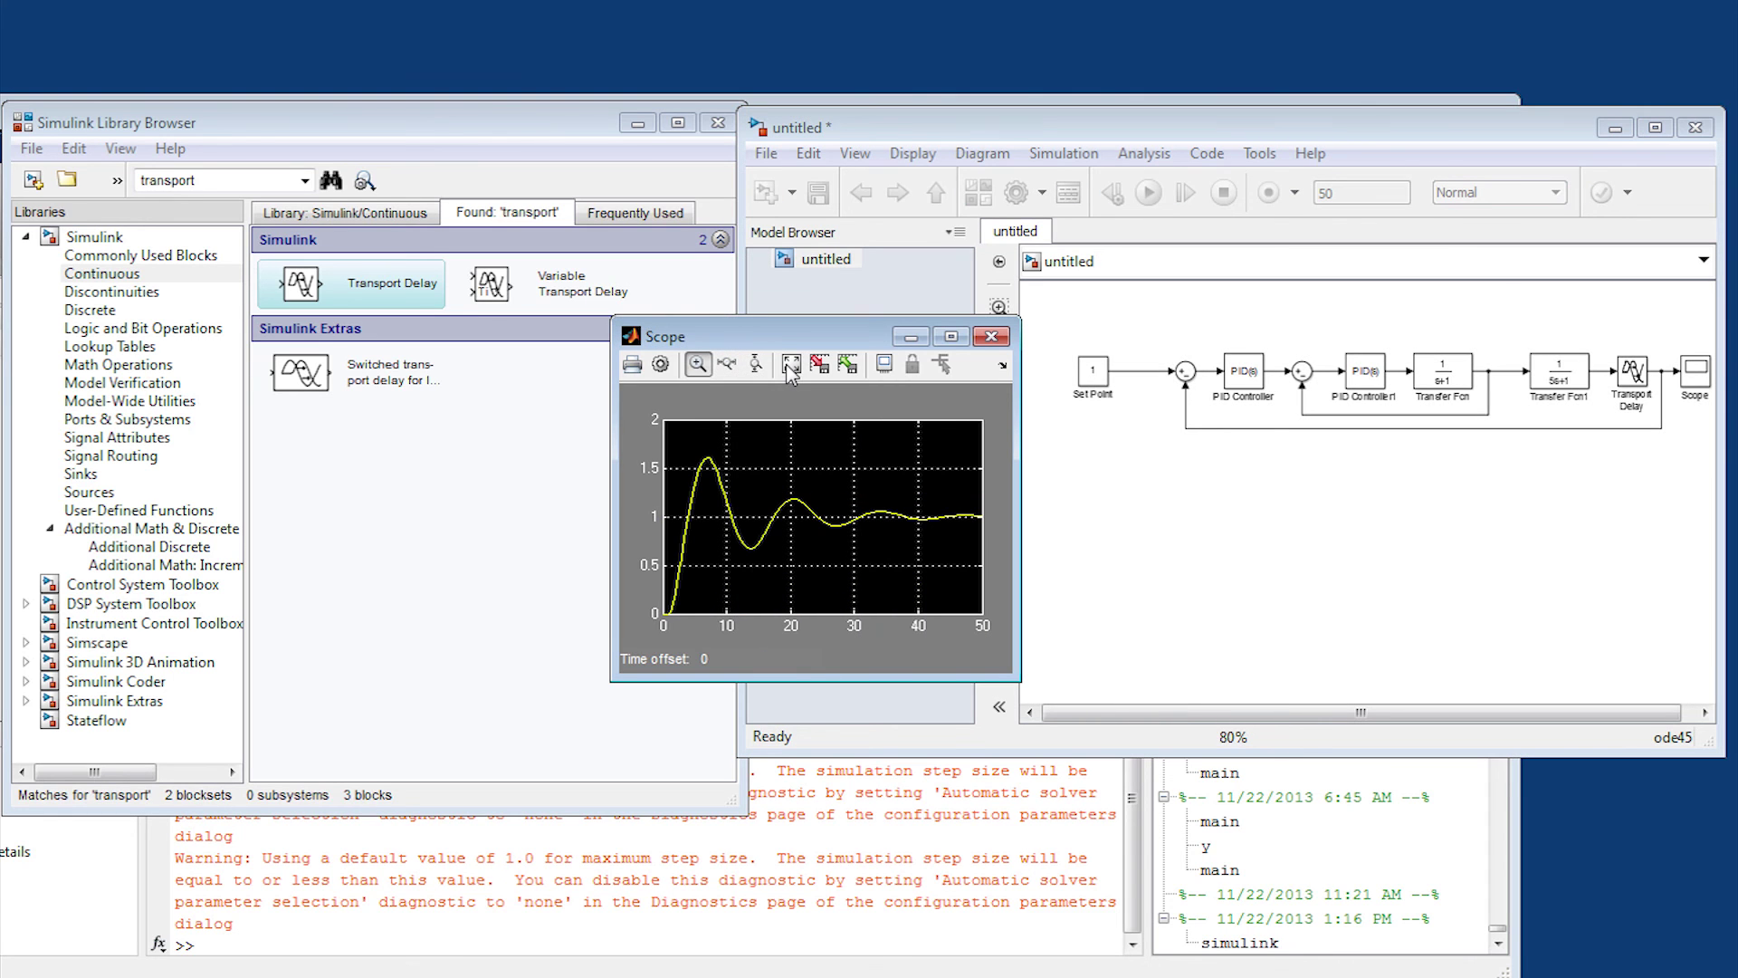